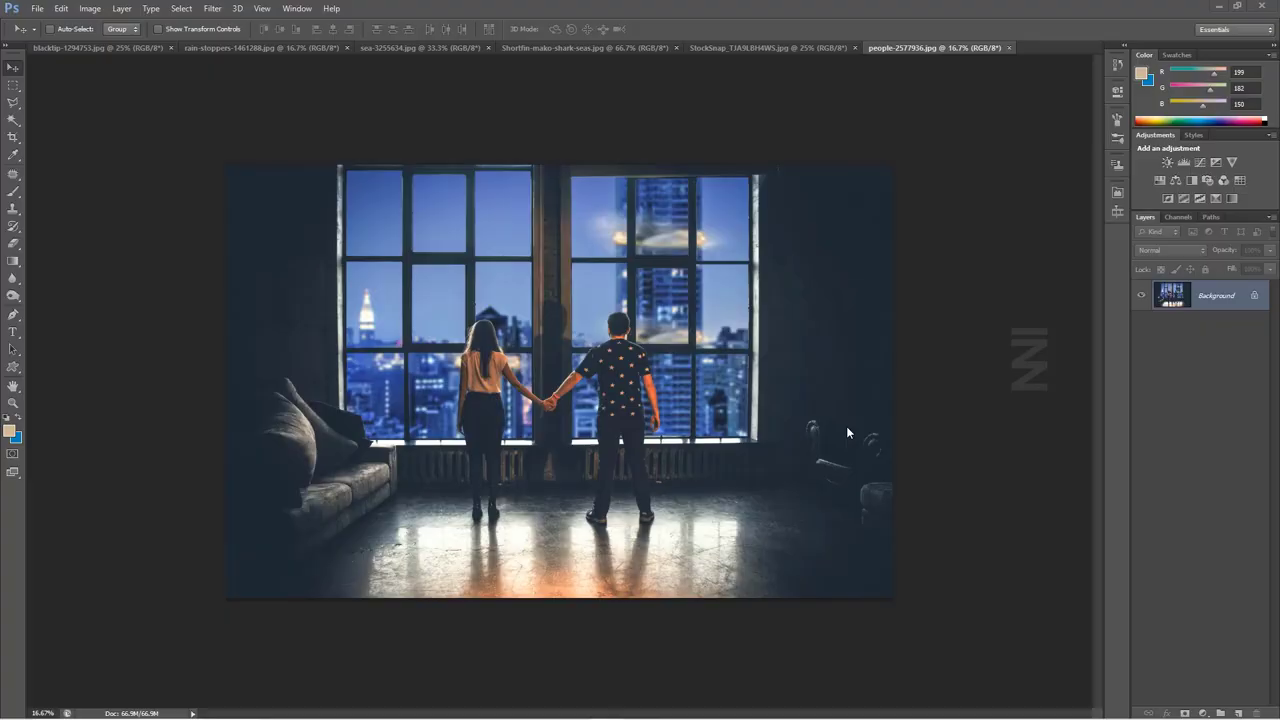
# Zoom in on the top window frames and start a Pen tool path there
pyautogui.scroll(5, 420, 282)
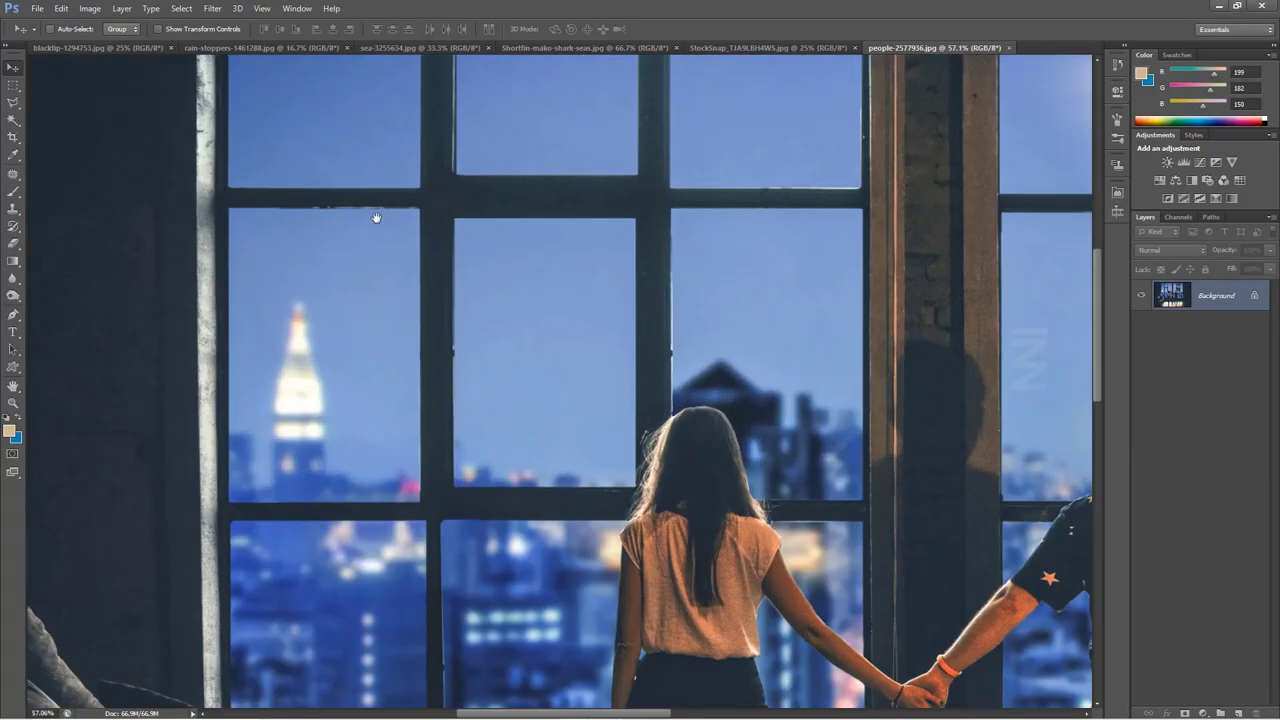
pyautogui.moveTo(376, 218); pyautogui.dragTo(443, 543)
pyautogui.scroll(3, 406, 380)
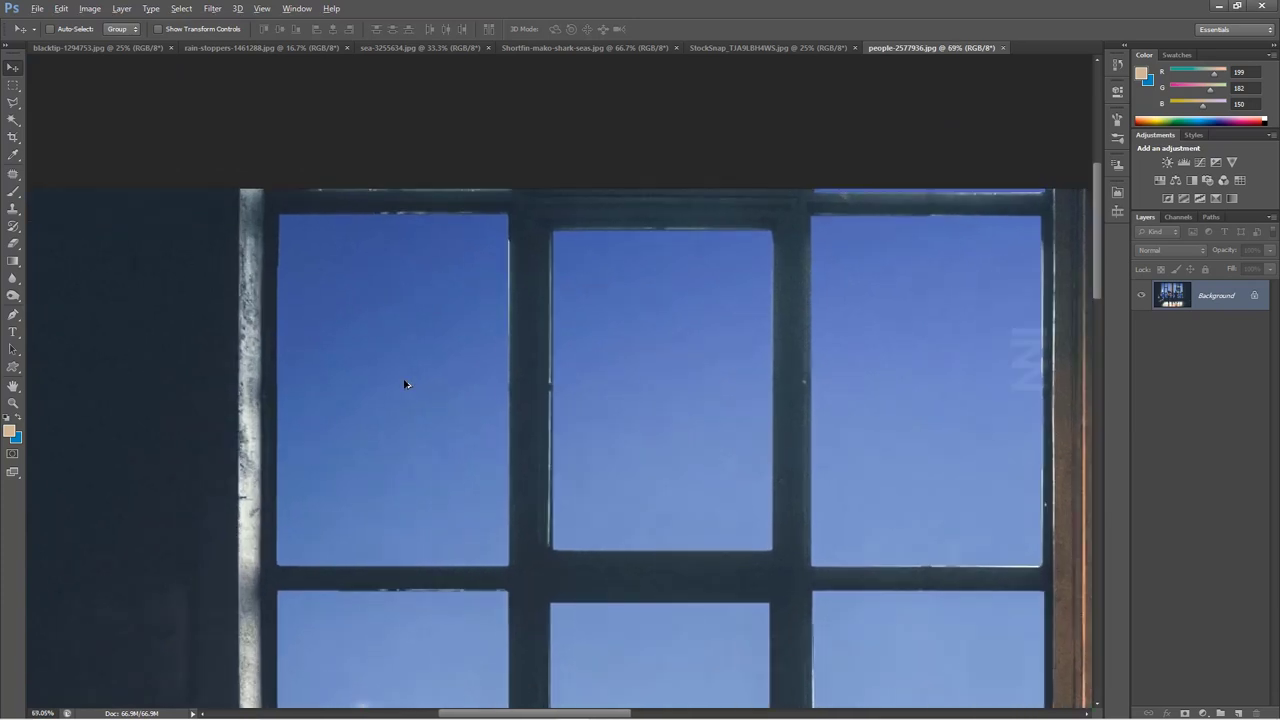
pyautogui.click(13, 314)
pyautogui.scroll(5, 295, 203)
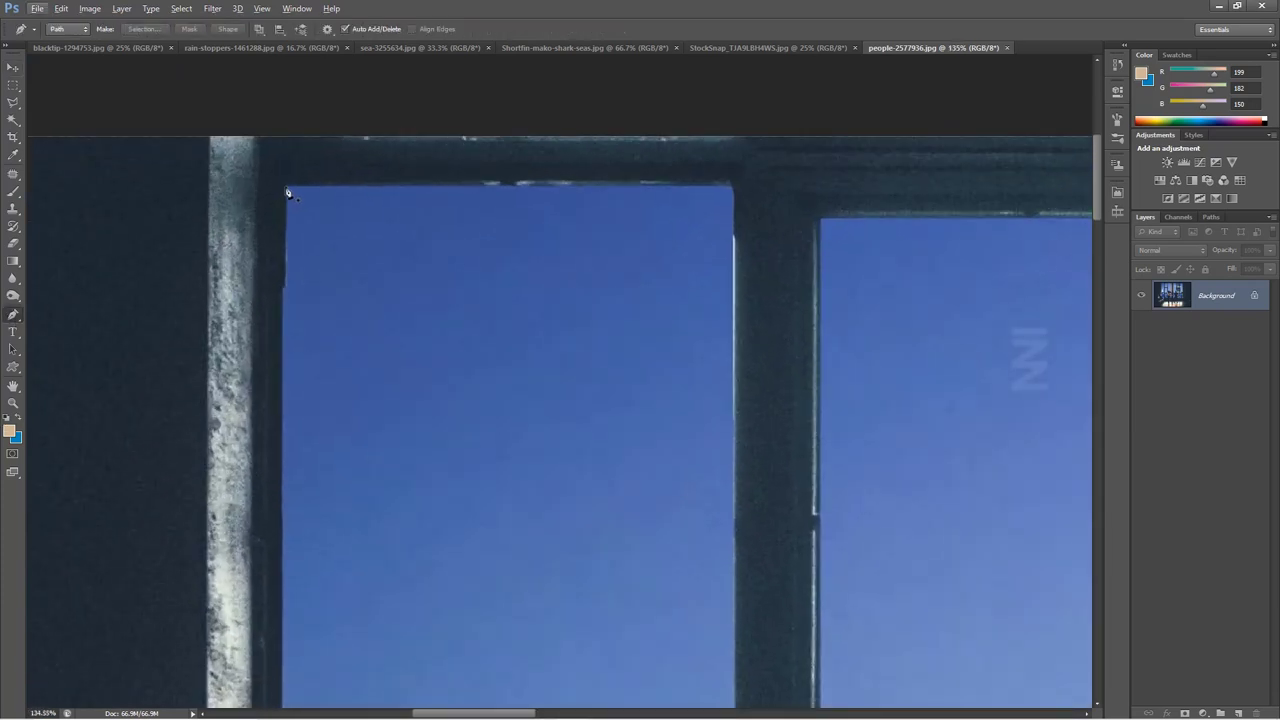
pyautogui.moveTo(737, 239)
pyautogui.mouseDown()
pyautogui.moveTo(700, 477)
pyautogui.moveTo(906, 366)
pyautogui.moveTo(480, 449)
pyautogui.moveTo(885, 487)
pyautogui.mouseUp()
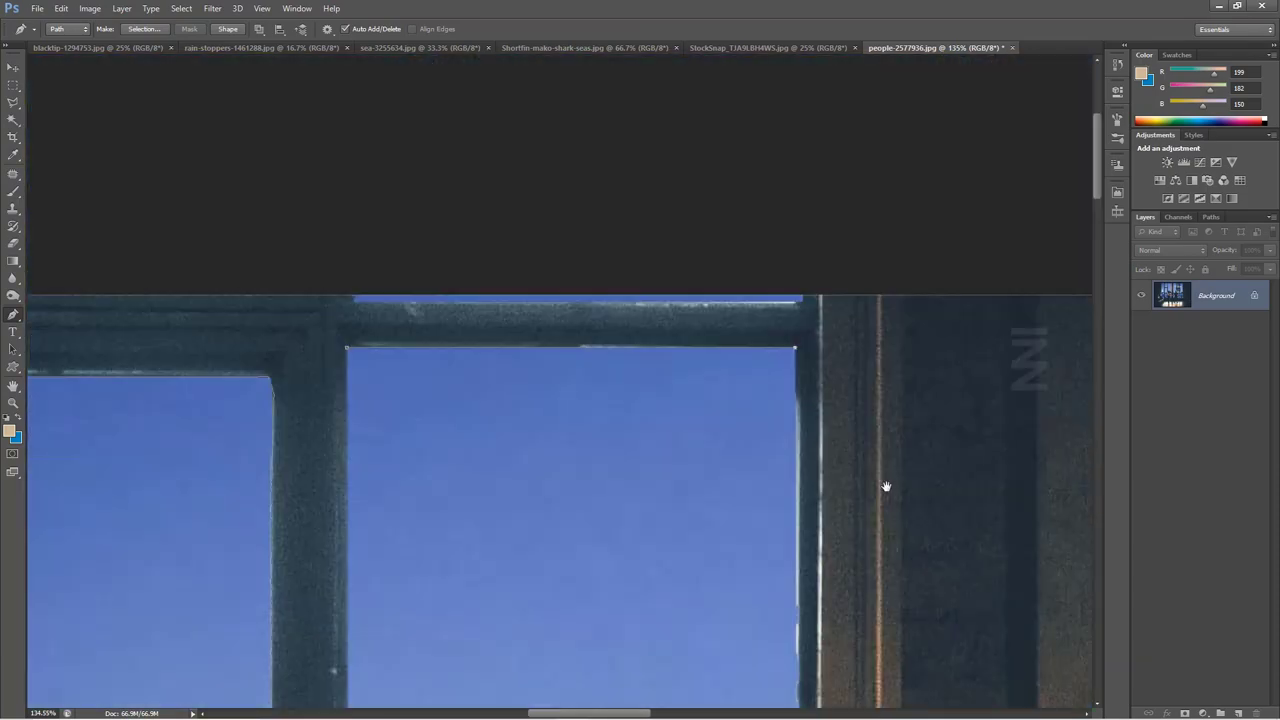
# Continue the path around the remaining window panes and the couple's silhouettes
pyautogui.scroll(-3, 885, 487)
pyautogui.scroll(-3, 760, 465)
pyautogui.scroll(-5, 632, 444)
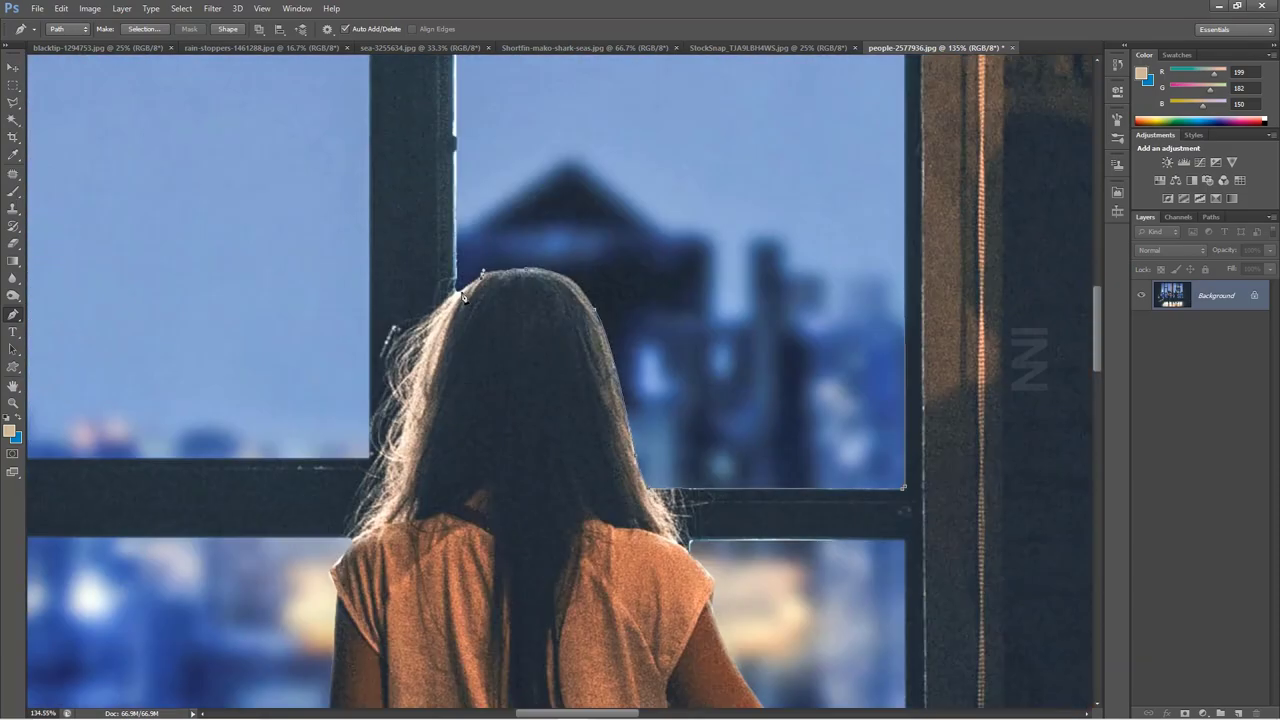
pyautogui.hscroll(-5, 463, 296)
pyautogui.scroll(-3, 632, 311)
pyautogui.scroll(-3, 466, 477)
pyautogui.scroll(3, 474, 398)
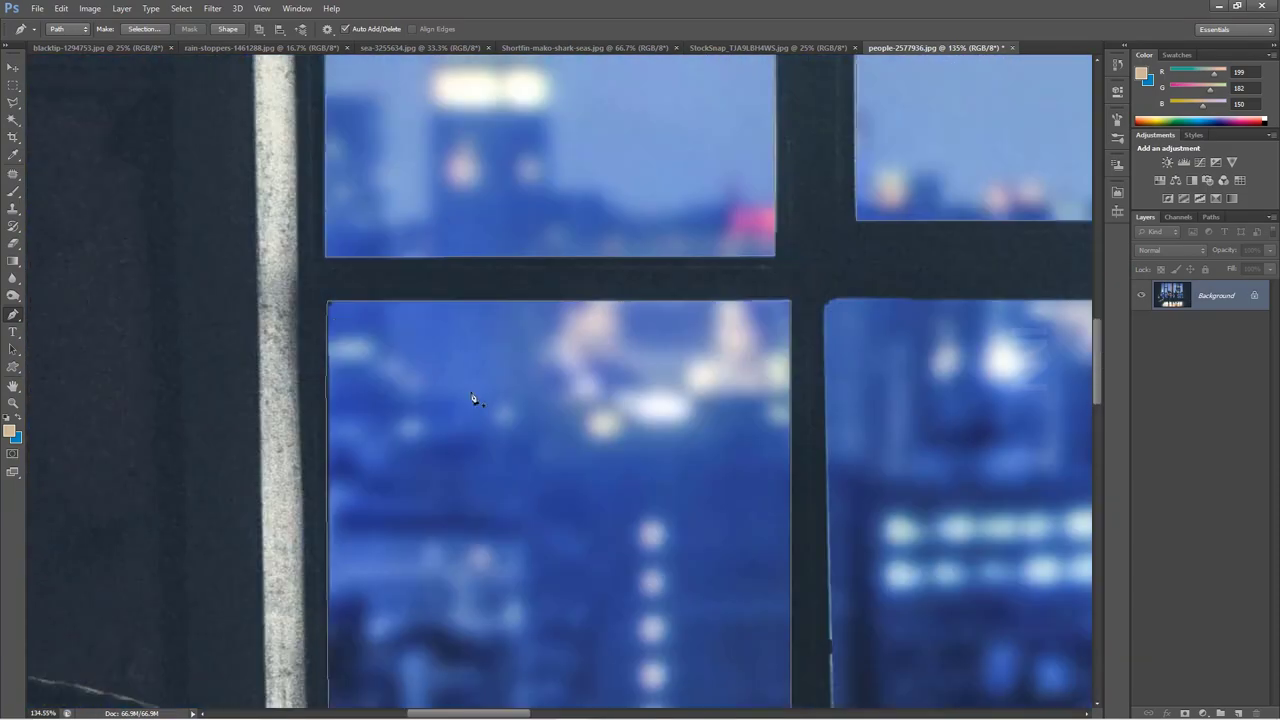
pyautogui.scroll(-3, 474, 398)
pyautogui.scroll(2, 440, 500)
pyautogui.scroll(2, 420, 560)
pyautogui.scroll(1, 405, 602)
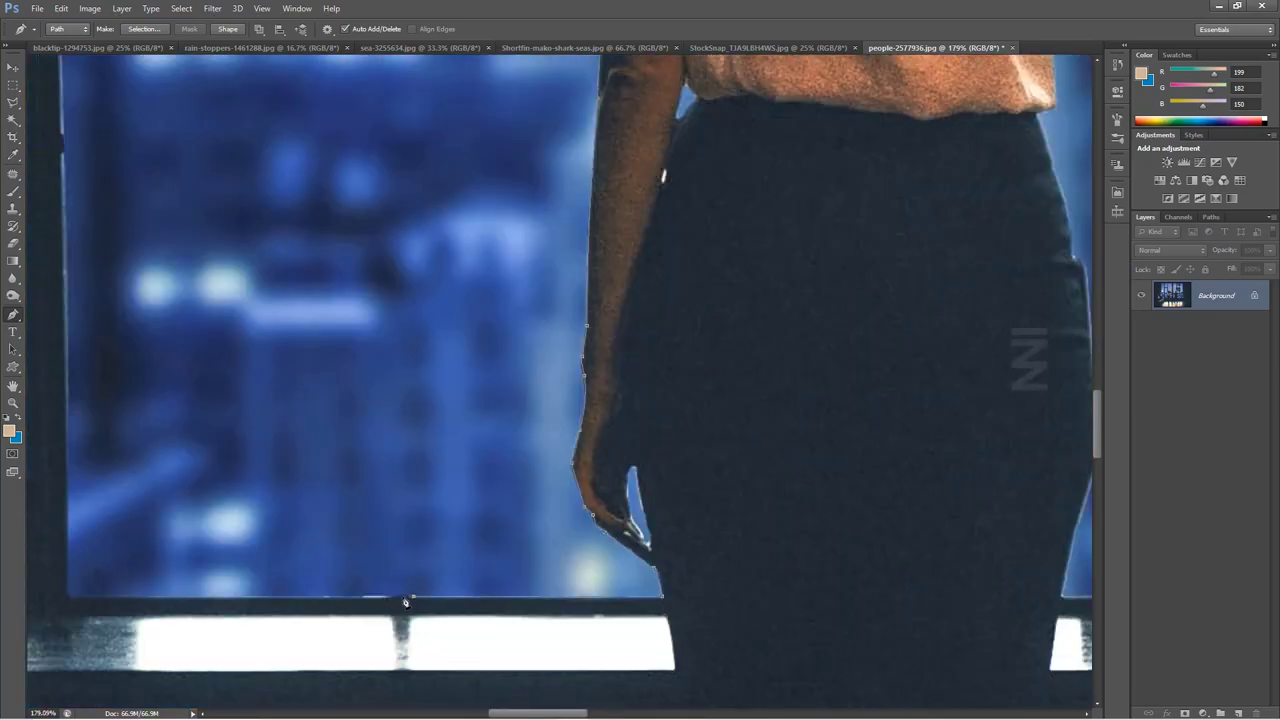
pyautogui.hscroll(5, 405, 602)
pyautogui.scroll(5, 330, 460)
pyautogui.scroll(-2, 401, 349)
pyautogui.scroll(-2, 714, 585)
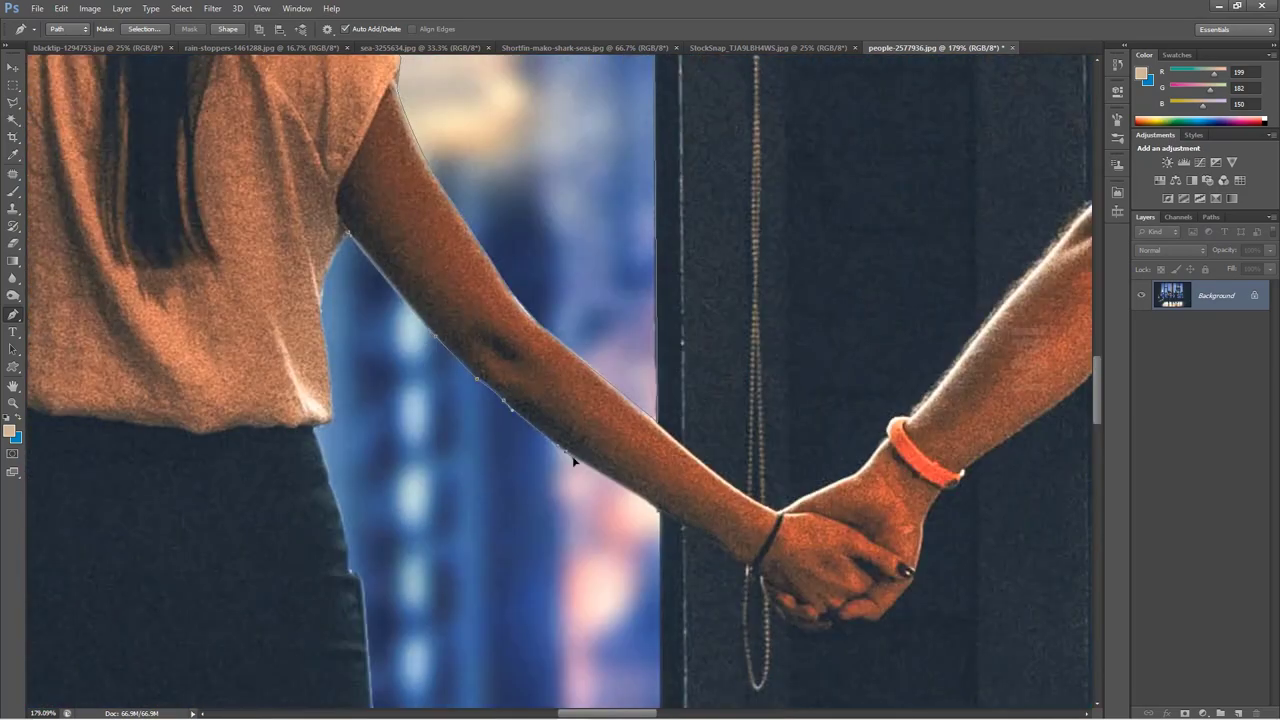
pyautogui.scroll(-3, 714, 585)
pyautogui.scroll(3, 714, 585)
pyautogui.scroll(3, 521, 473)
pyautogui.hscroll(8, 521, 473)
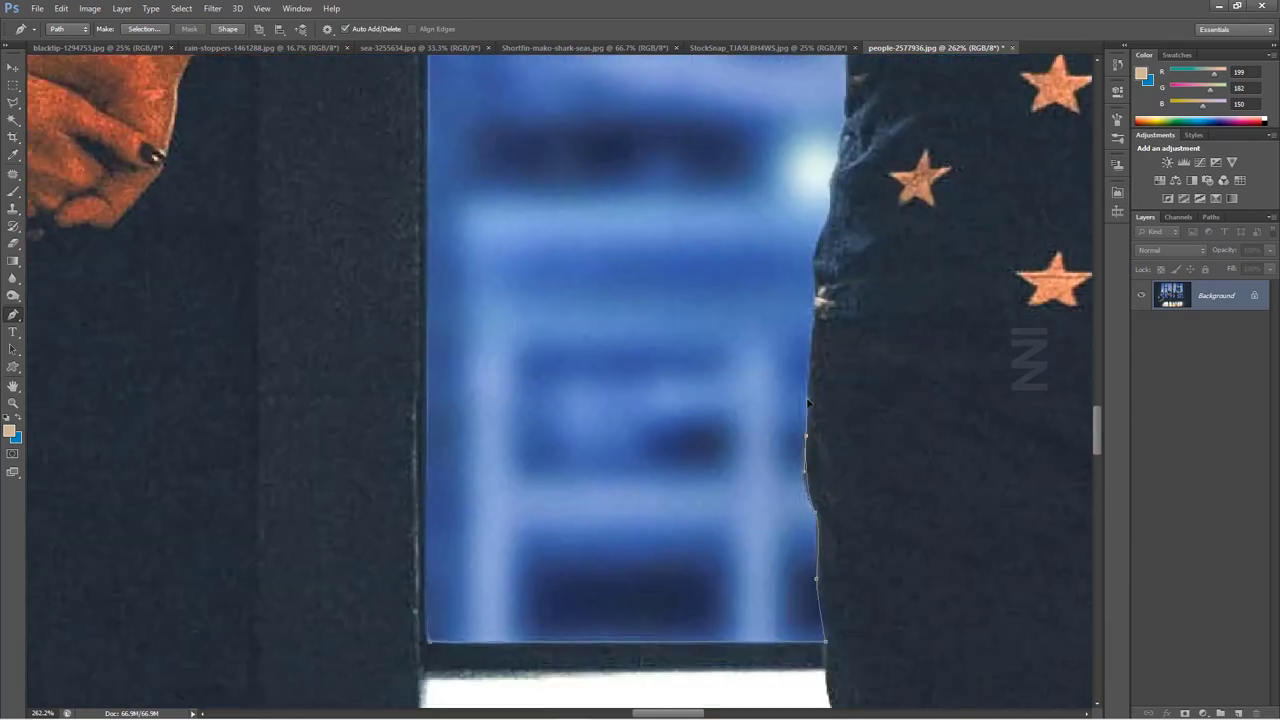
pyautogui.scroll(-2, 482, 491)
pyautogui.scroll(-3, 482, 491)
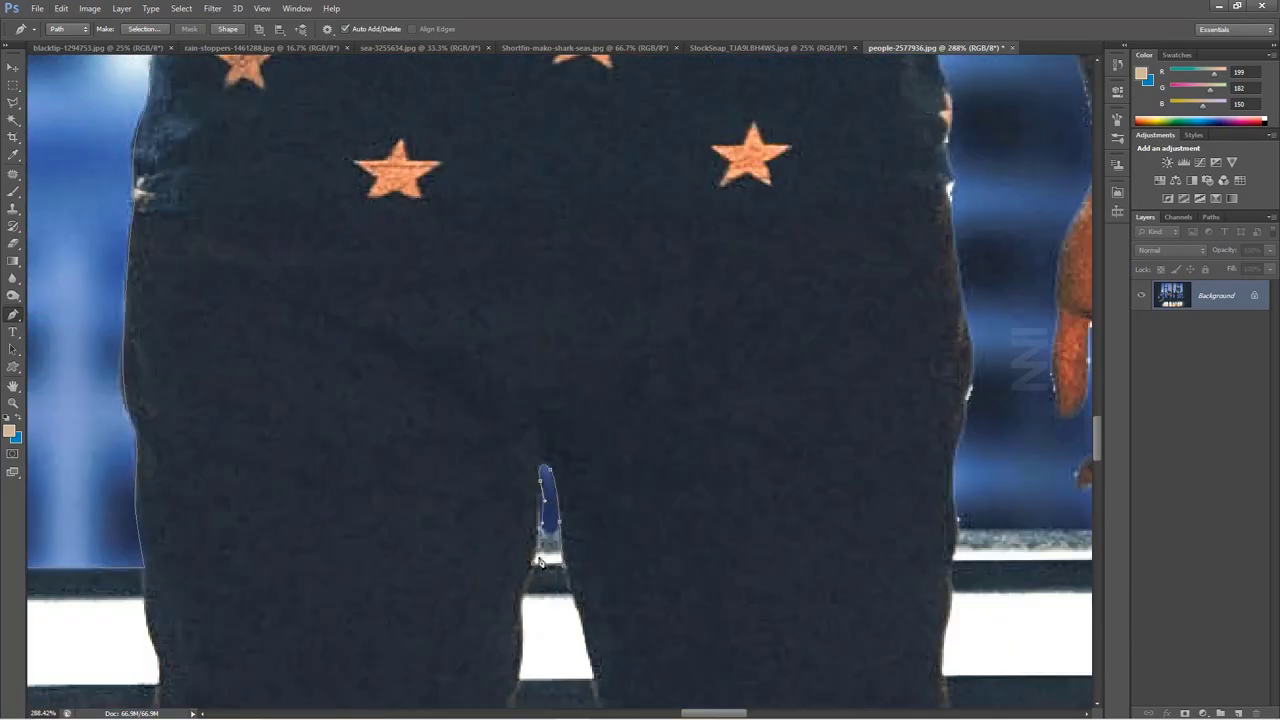
pyautogui.hscroll(3, 470, 450)
pyautogui.hscroll(2, 460, 400)
pyautogui.scroll(-2, 451, 356)
pyautogui.scroll(2, 451, 356)
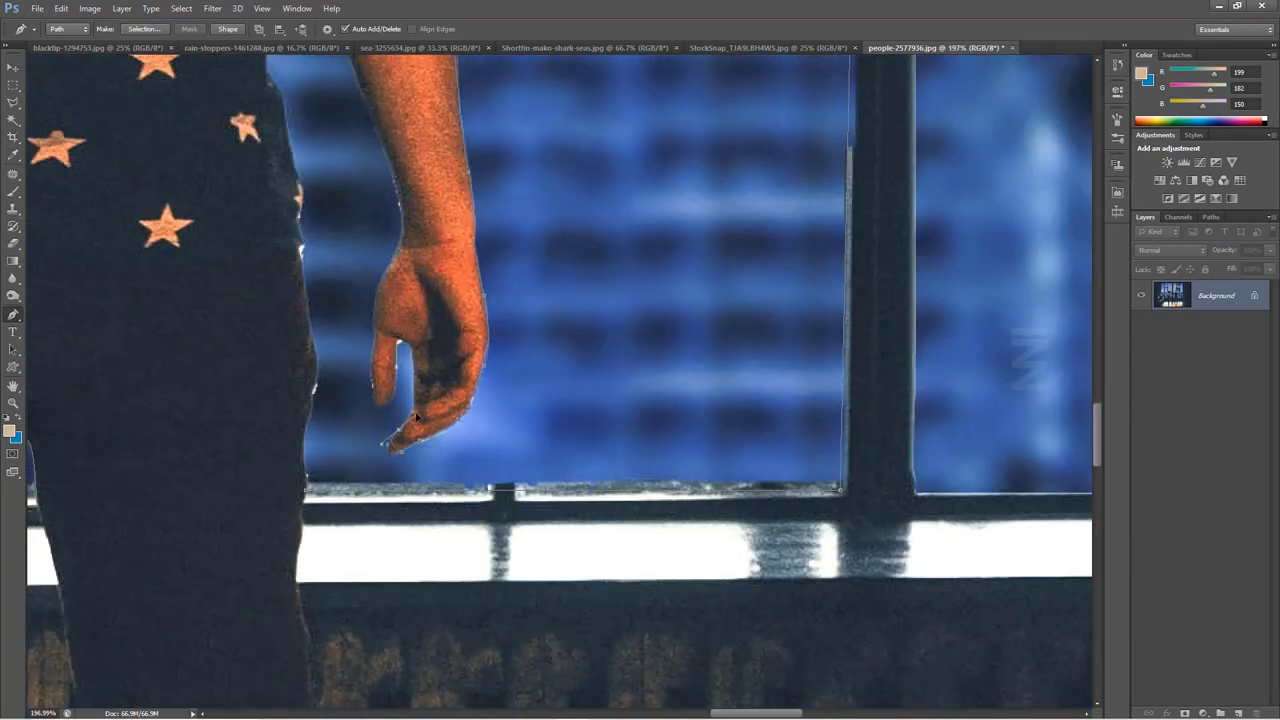
pyautogui.scroll(5, 377, 363)
pyautogui.hscroll(-1, 400, 320)
pyautogui.scroll(-3, 399, 390)
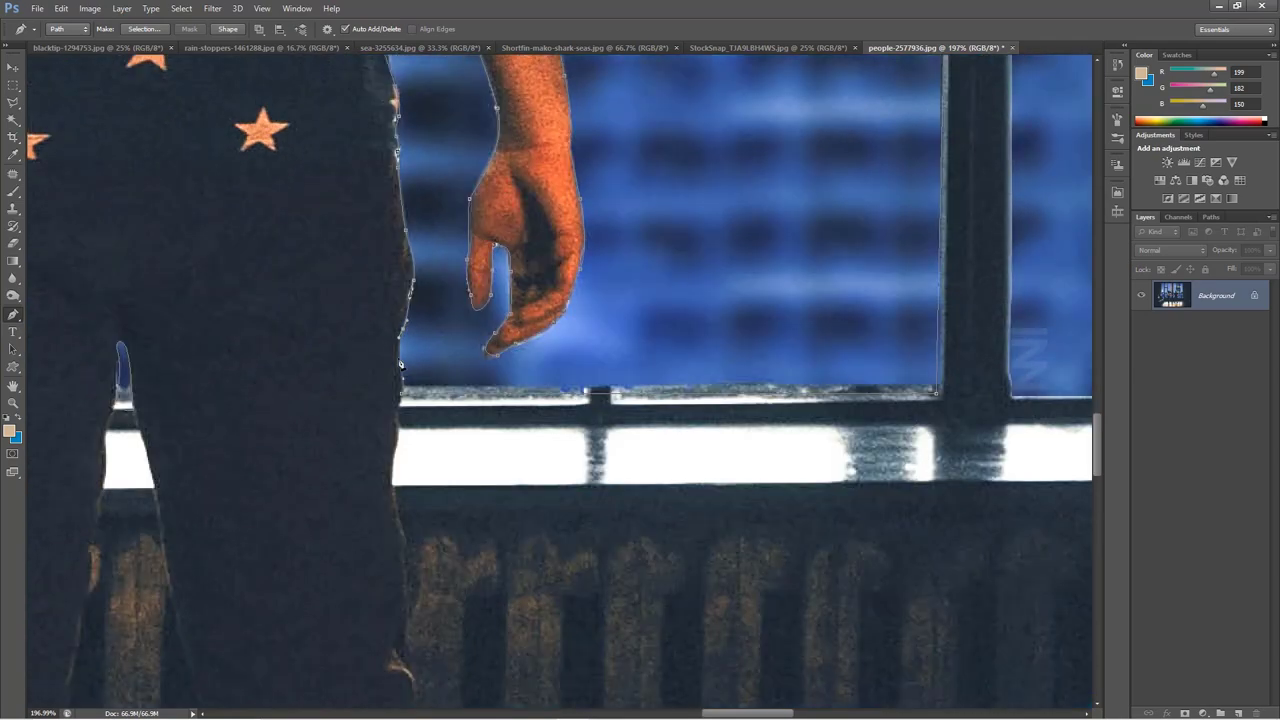
pyautogui.scroll(5, 752, 543)
pyautogui.hscroll(2, 720, 352)
pyautogui.scroll(3, 909, 157)
pyautogui.hscroll(3, 909, 157)
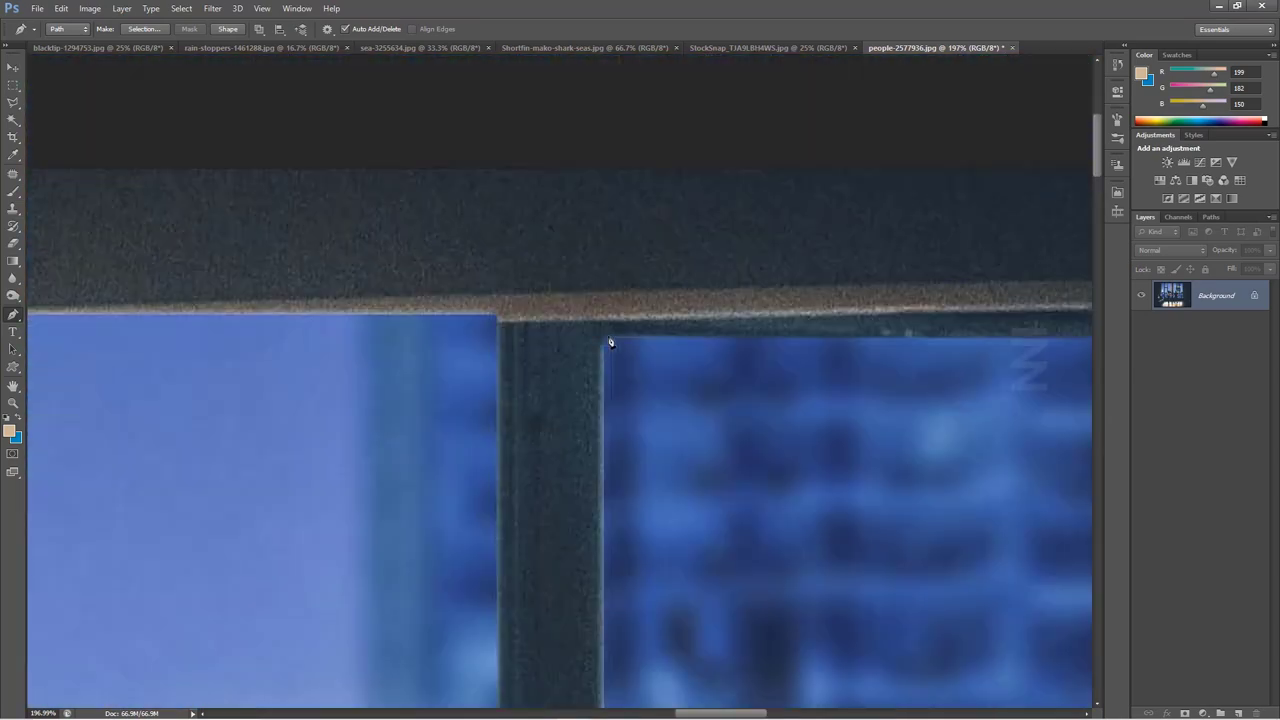
pyautogui.scroll(-5, 603, 351)
pyautogui.scroll(3, 657, 171)
pyautogui.scroll(-3, 580, 157)
pyautogui.scroll(-3, 397, 450)
pyautogui.hscroll(-3, 397, 450)
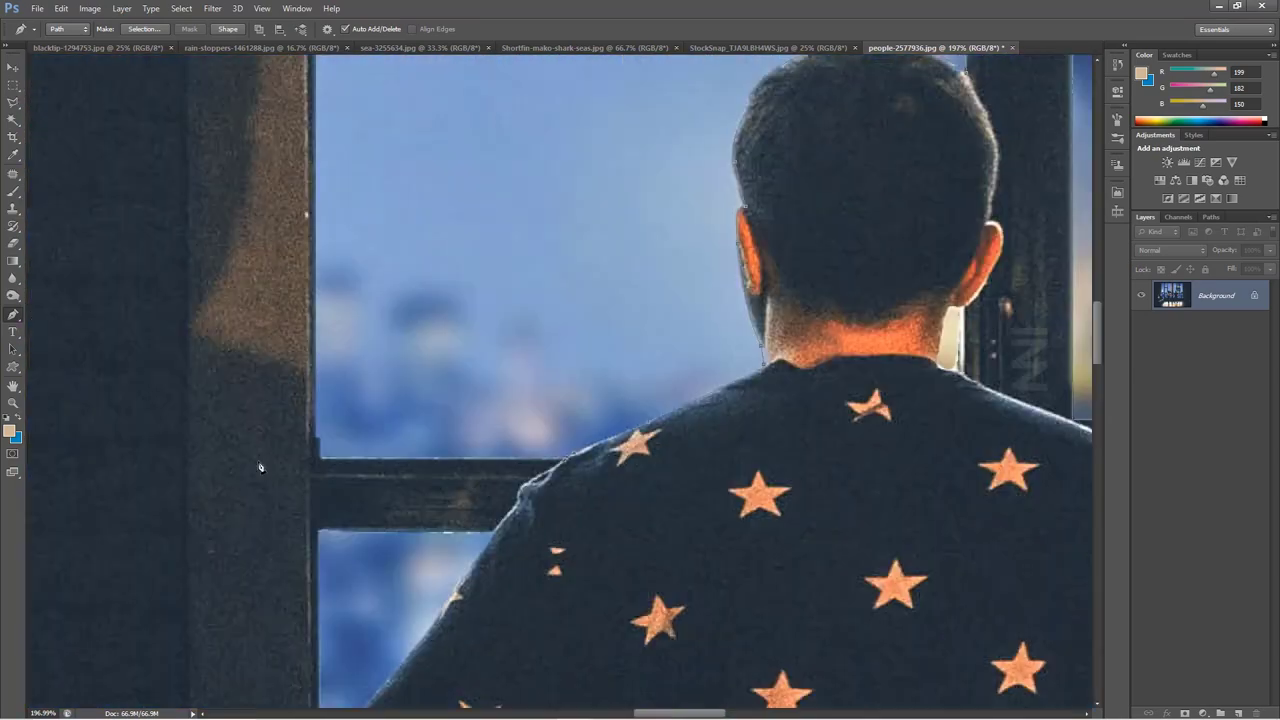
pyautogui.scroll(2, 500, 400)
pyautogui.scroll(3, 600, 500)
pyautogui.scroll(-3, 643, 594)
pyautogui.scroll(-5, 643, 594)
pyautogui.hscroll(3, 786, 543)
pyautogui.hscroll(3, 760, 429)
pyautogui.scroll(-5, 824, 487)
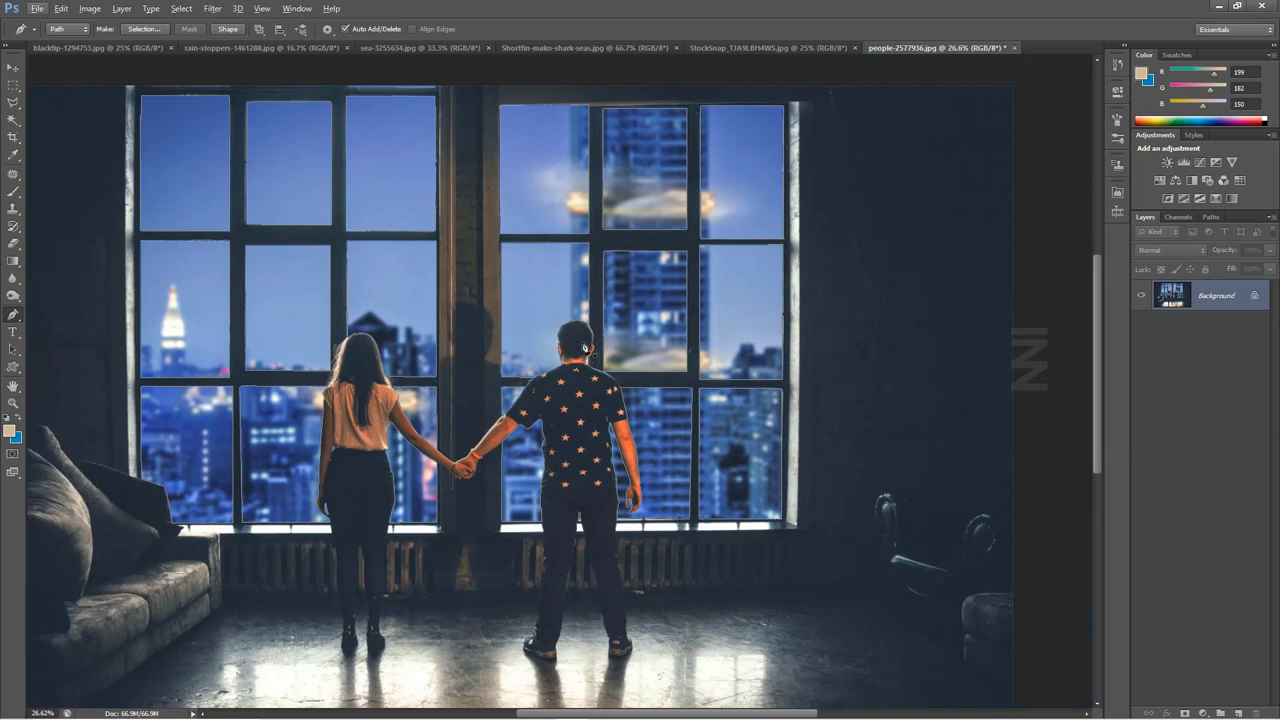
# Turn the window path into a selection and add an inverted mask so the panes become transparent
pyautogui.rightClick(677, 315)
pyautogui.click(733, 375)
pyautogui.press('Return')
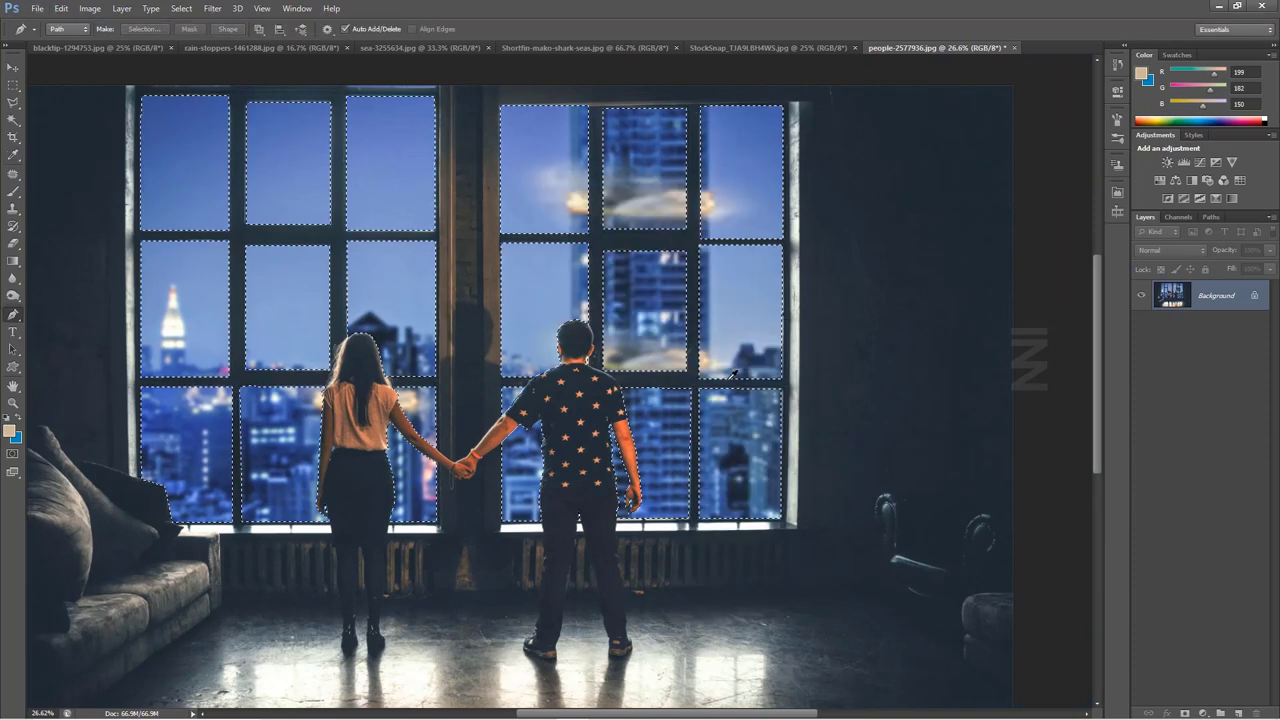
pyautogui.click(1185, 713)
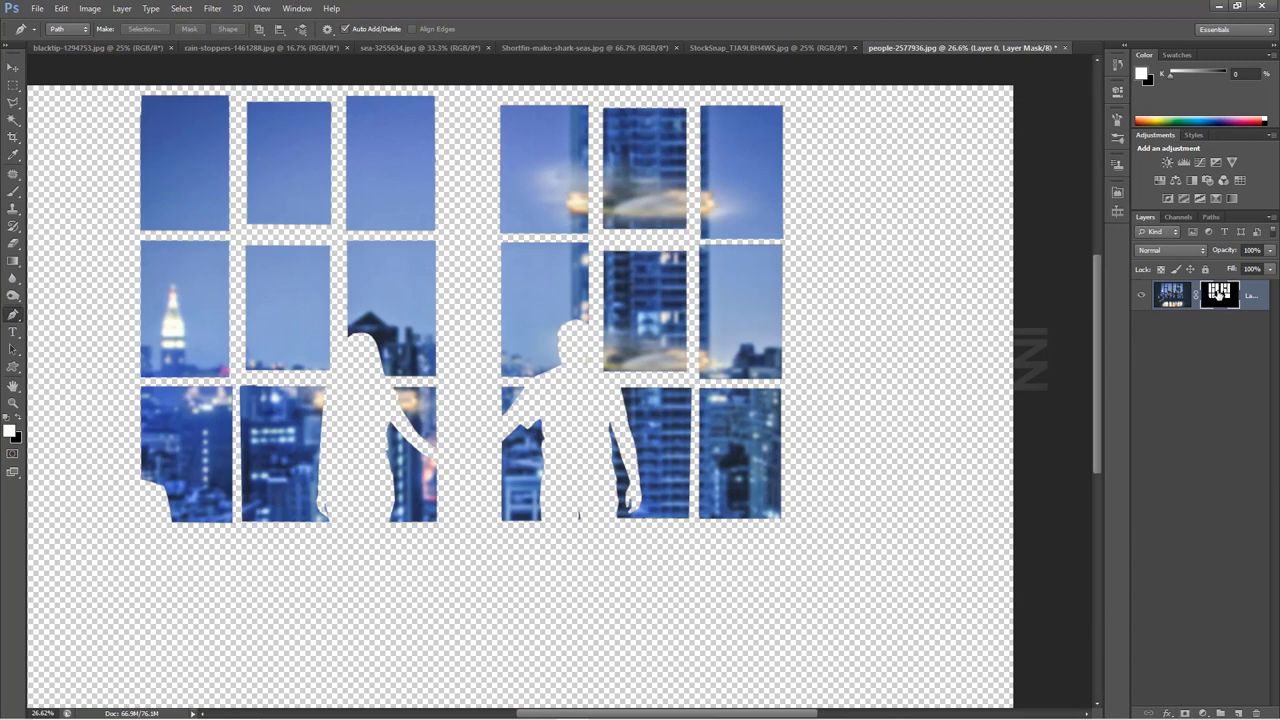
pyautogui.hotkey('ctrl', 'i')
# Add a grey #868686 Solid Color fill layer below the photo layer
pyautogui.press('v')
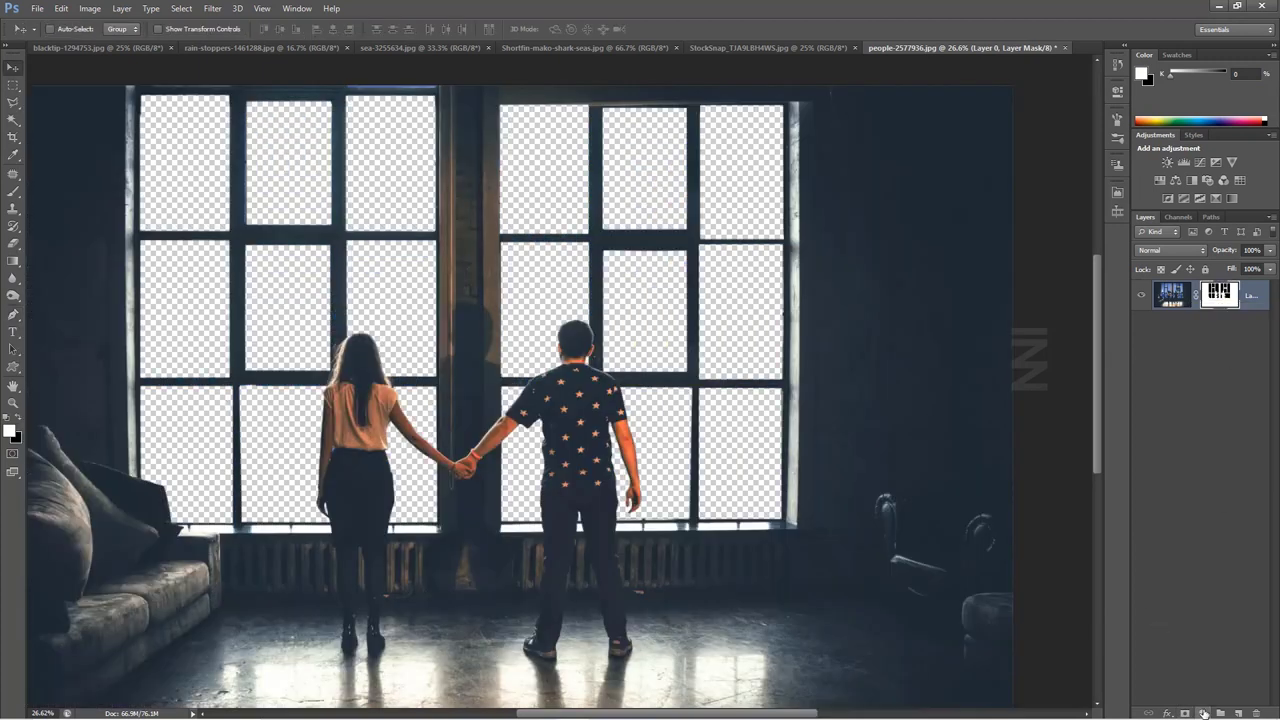
pyautogui.click(1204, 713)
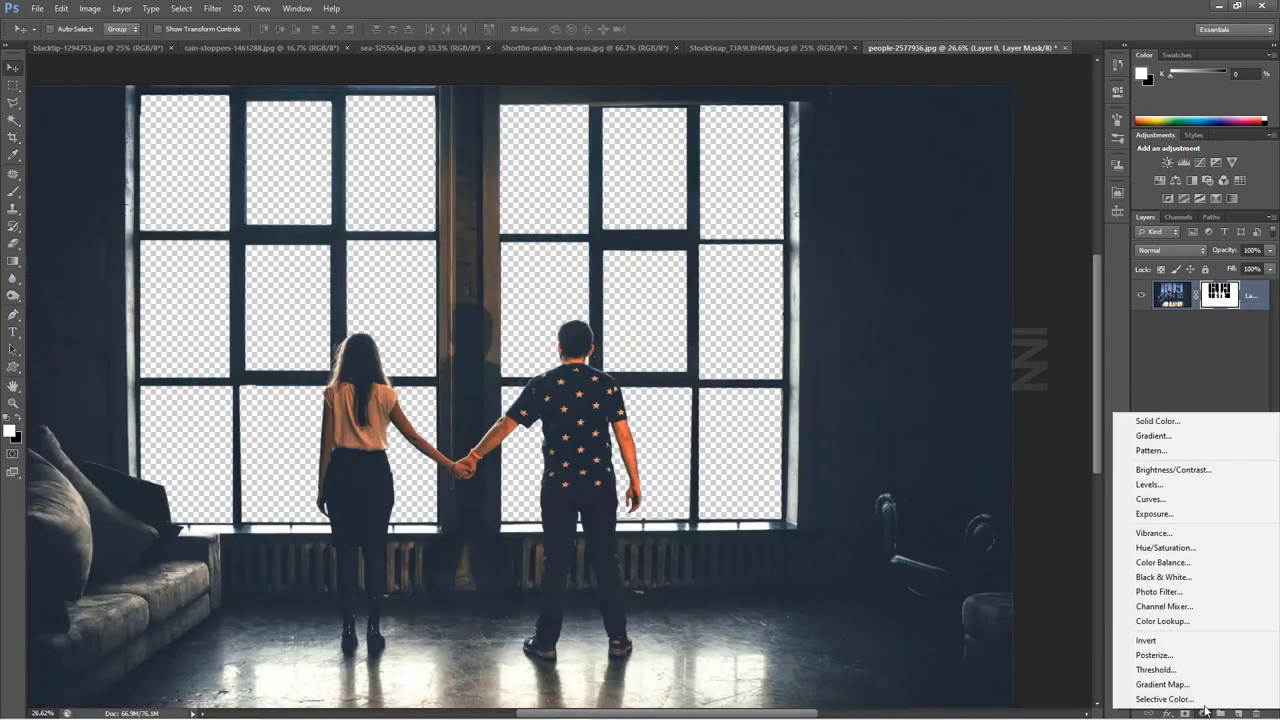
pyautogui.click(1157, 420)
pyautogui.click(43, 543)
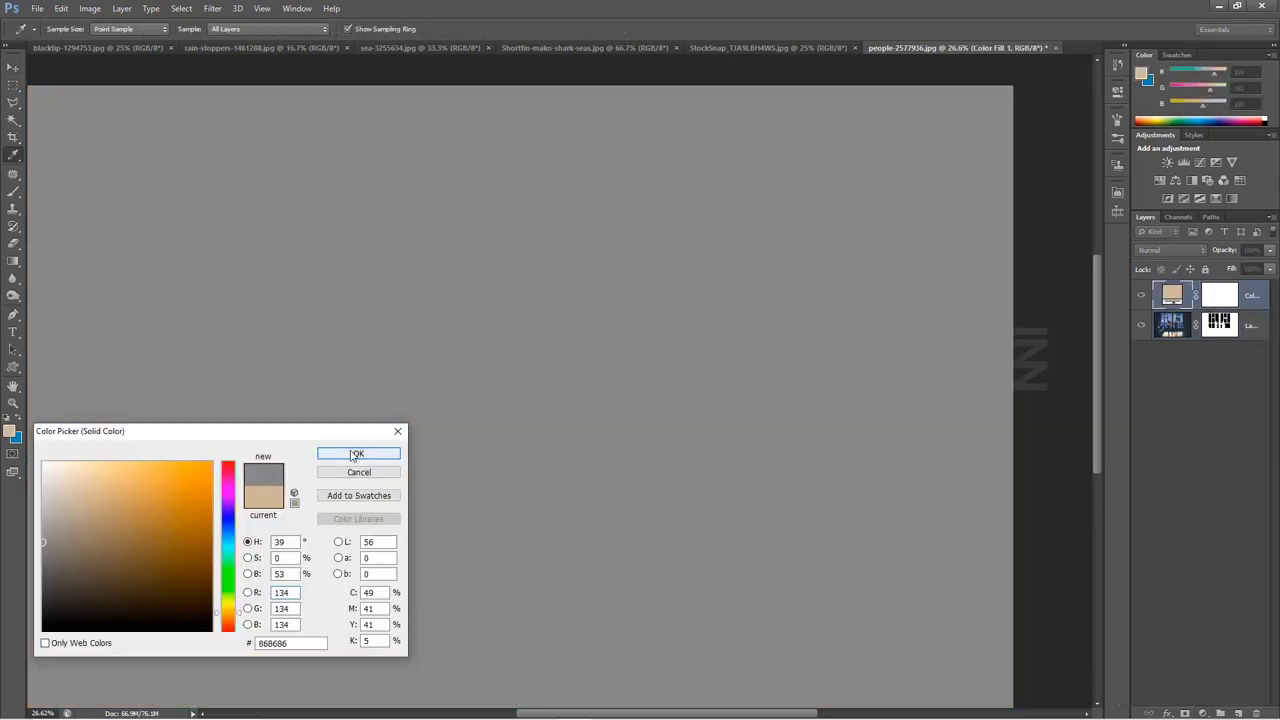
pyautogui.click(356, 456)
pyautogui.moveTo(1175, 295); pyautogui.dragTo(1185, 345)
# Shift the view of the photo and switch to the Crop tool
pyautogui.moveTo(548, 291); pyautogui.dragTo(616, 427)
pyautogui.scroll(-2, 616, 427)
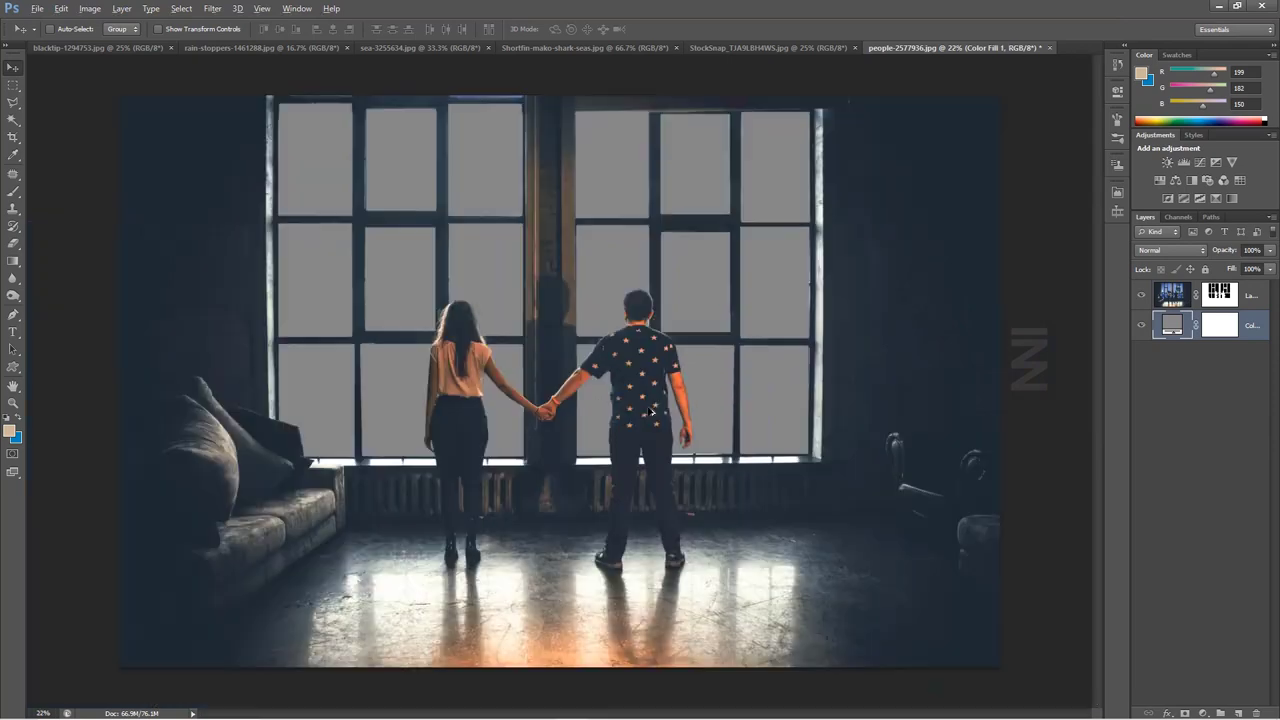
pyautogui.scroll(-2, 645, 415)
pyautogui.click(13, 138)
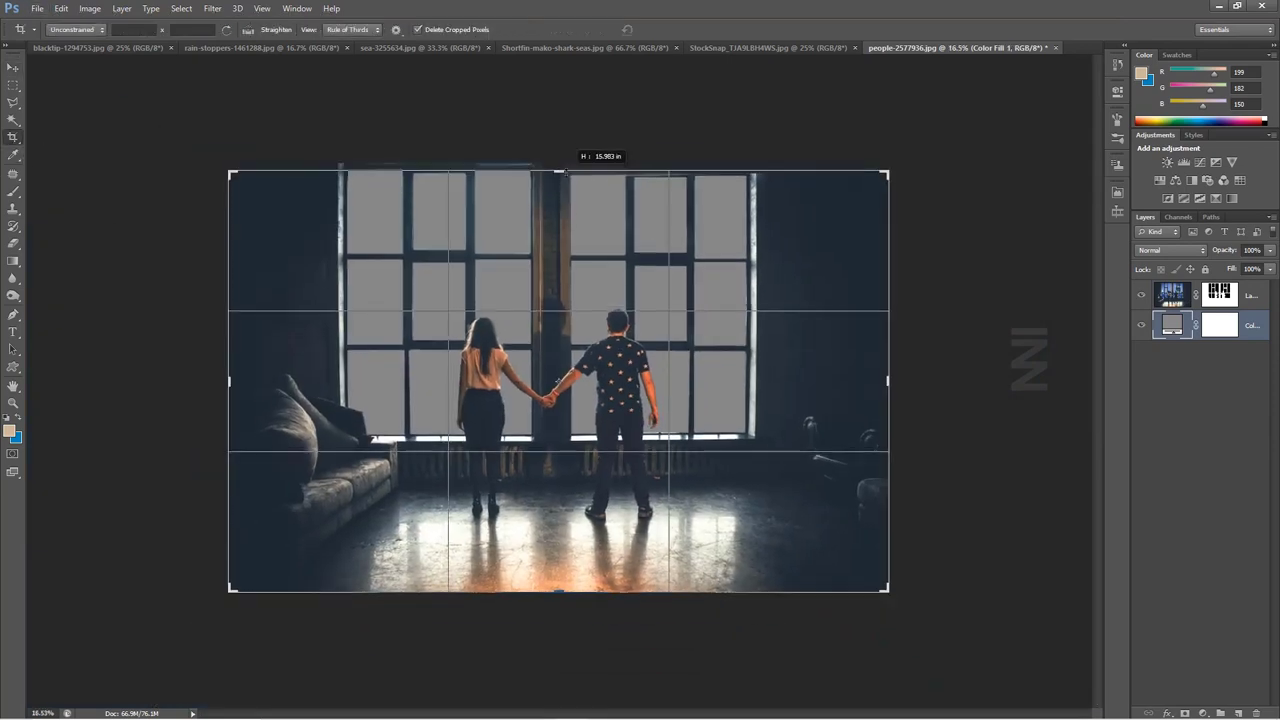
# Crop a small strip off the top of the loft photo
pyautogui.scroll(2, 563, 170)
pyautogui.scroll(3, 565, 165)
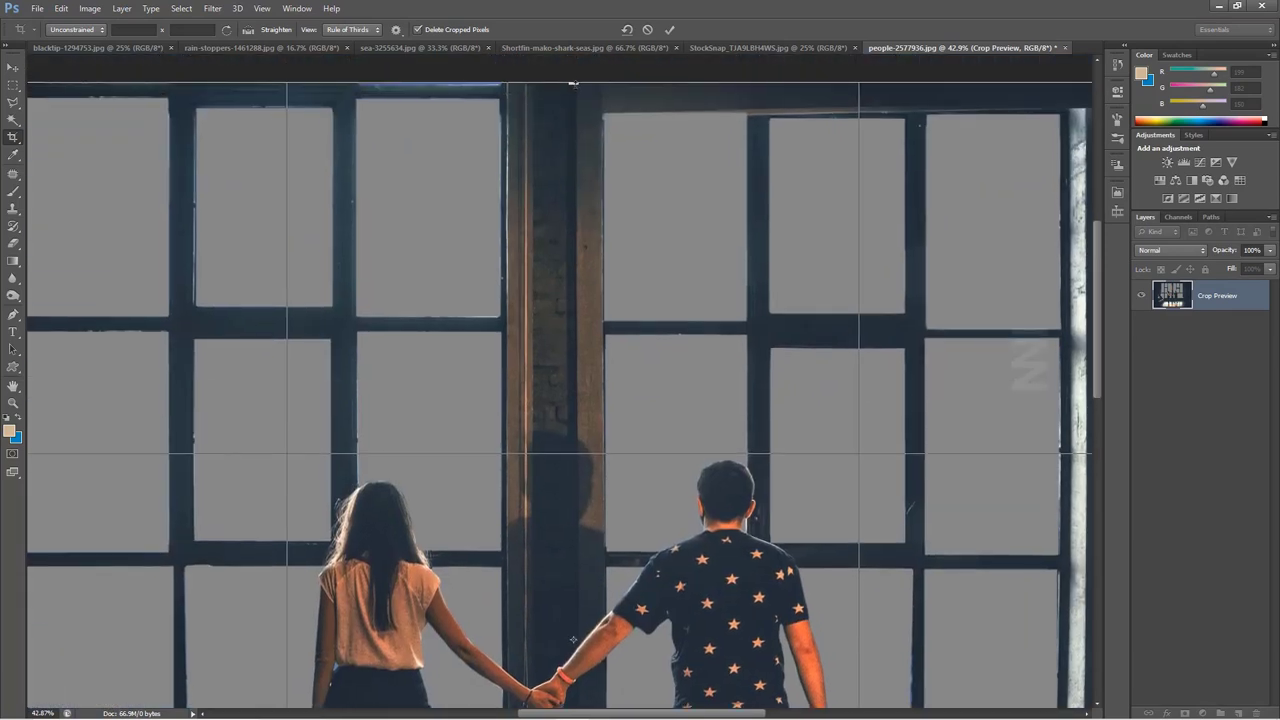
pyautogui.moveTo(573, 84); pyautogui.dragTo(581, 90)
pyautogui.press('Return')
pyautogui.scroll(-3, 581, 90)
# Drag the StockSnap underwater image into the loft document and scale it to fill the windows
pyautogui.press('v')
pyautogui.click(765, 47)
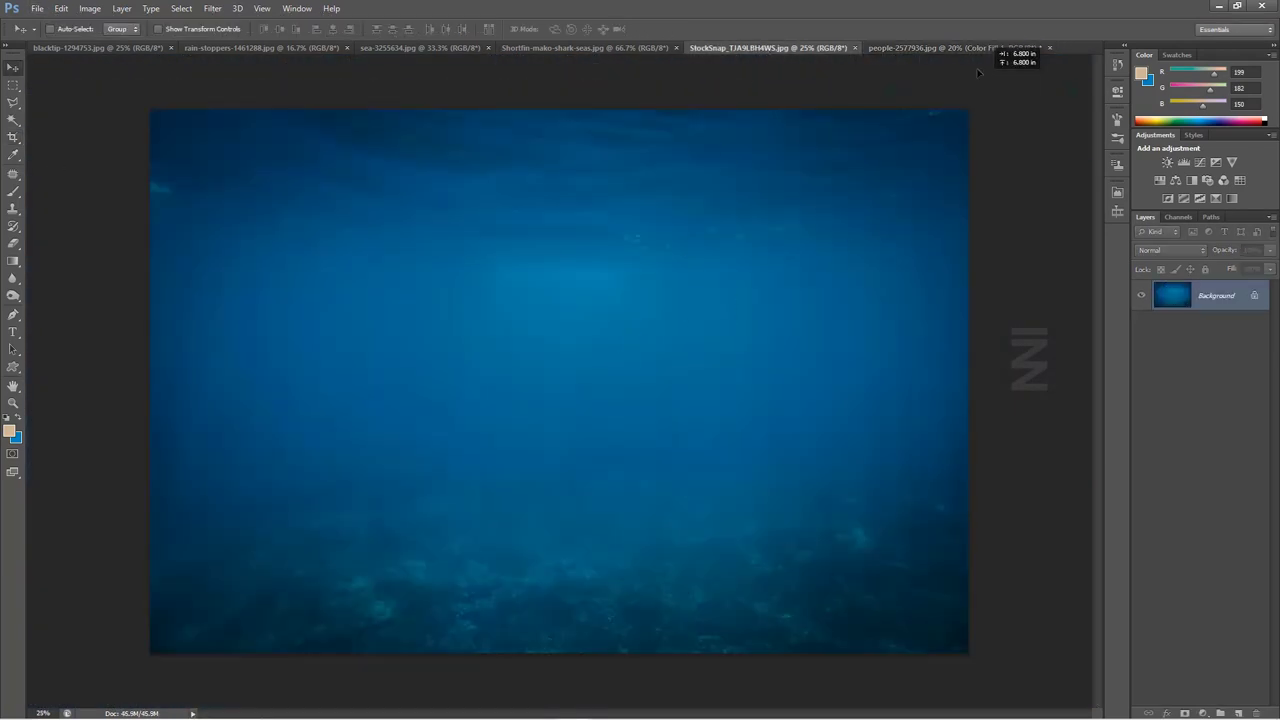
pyautogui.moveTo(973, 55); pyautogui.dragTo(690, 268)
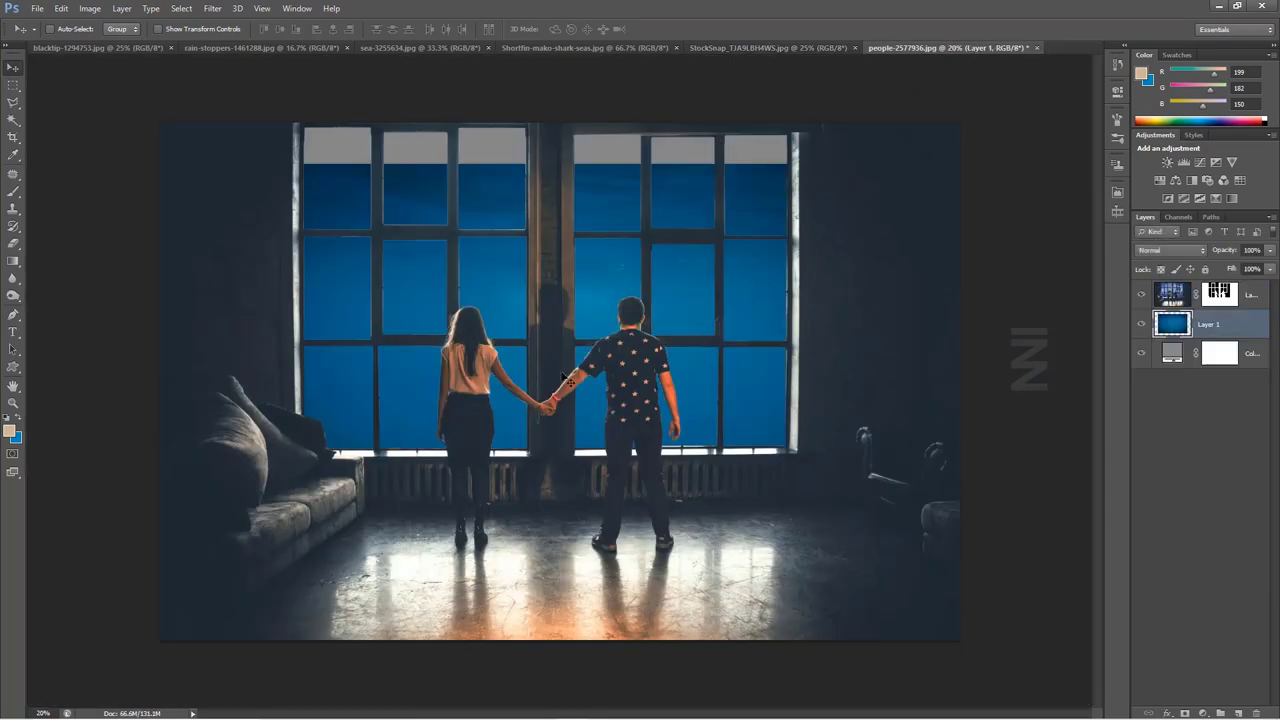
pyautogui.moveTo(478, 298); pyautogui.dragTo(490, 257)
pyautogui.hotkey('ctrl', 't')
pyautogui.moveTo(951, 557); pyautogui.dragTo(786, 459)
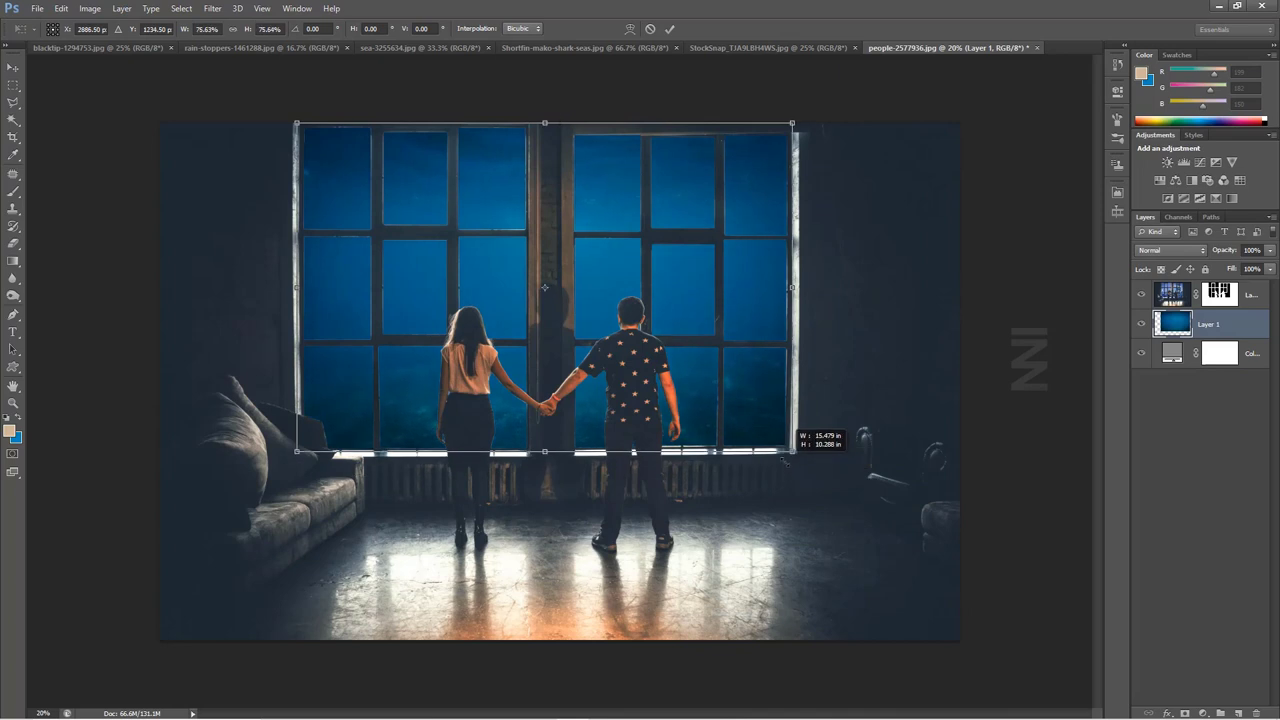
pyautogui.moveTo(786, 459); pyautogui.dragTo(786, 461)
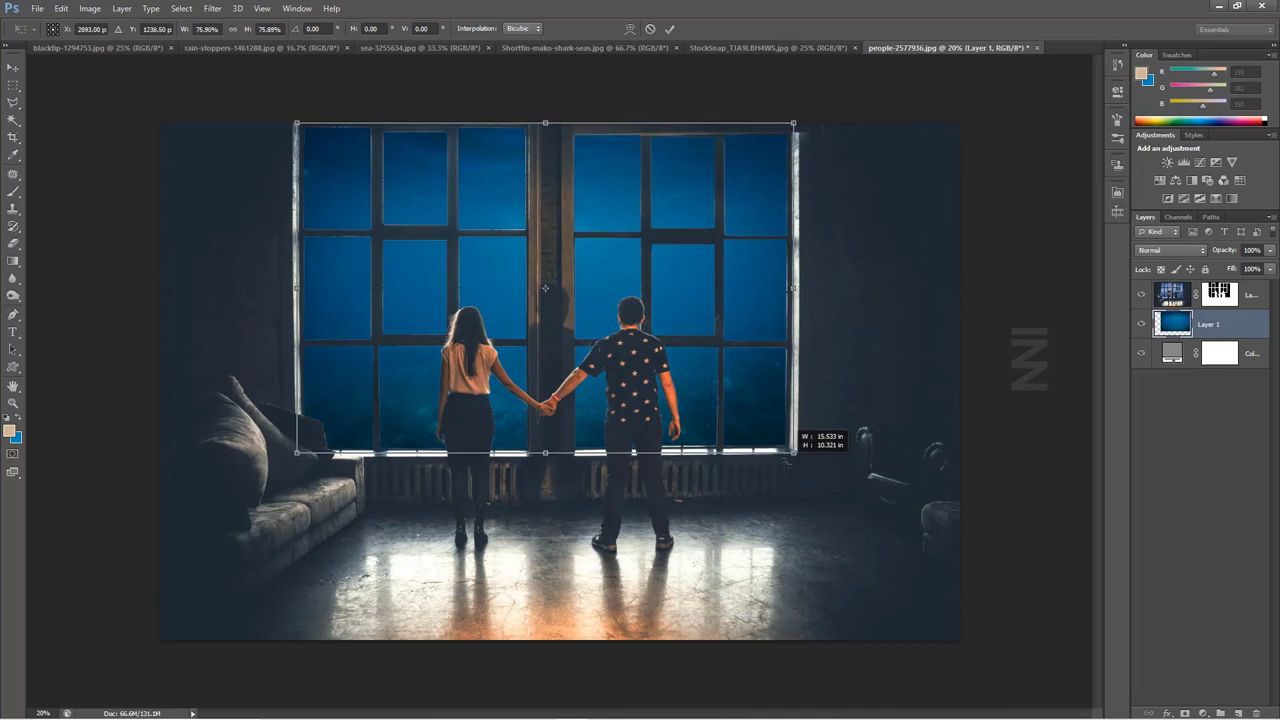
pyautogui.press('Return')
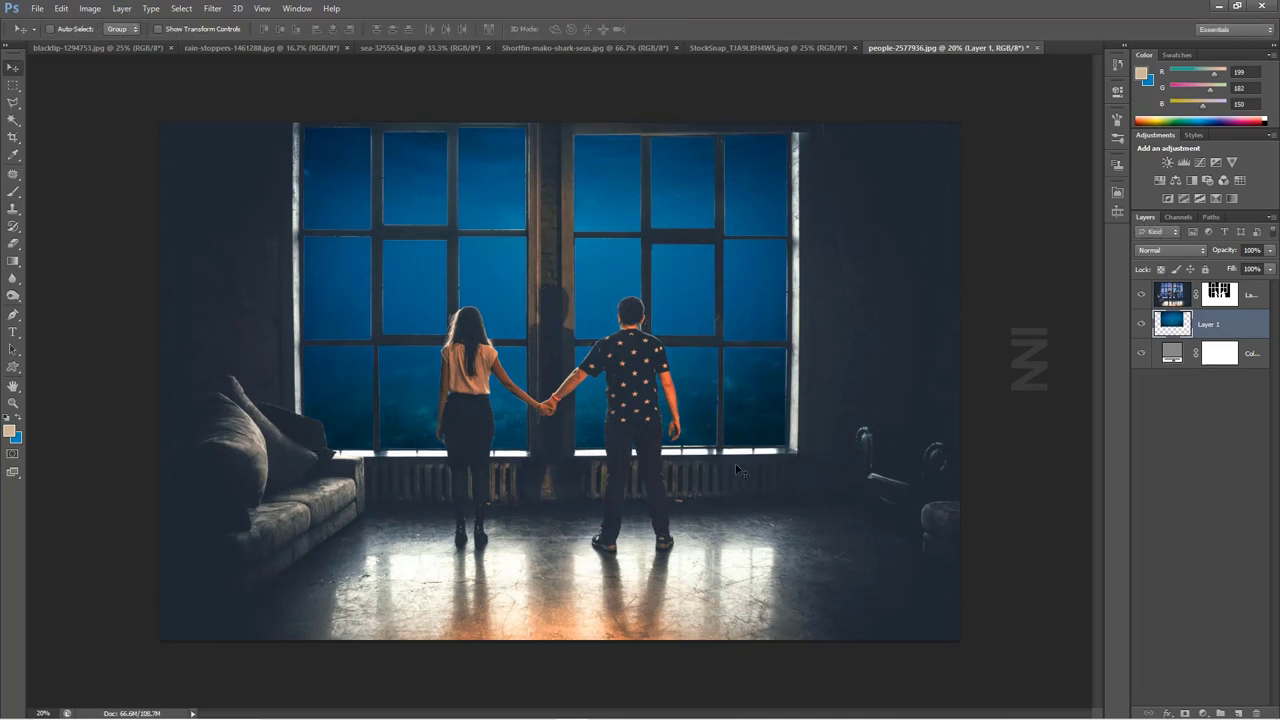
# Close the StockSnap image and drag sea-3255634.jpg into the loft document as Layer 2
pyautogui.click(770, 47)
pyautogui.click(854, 47)
pyautogui.click(636, 276)
pyautogui.click(466, 47)
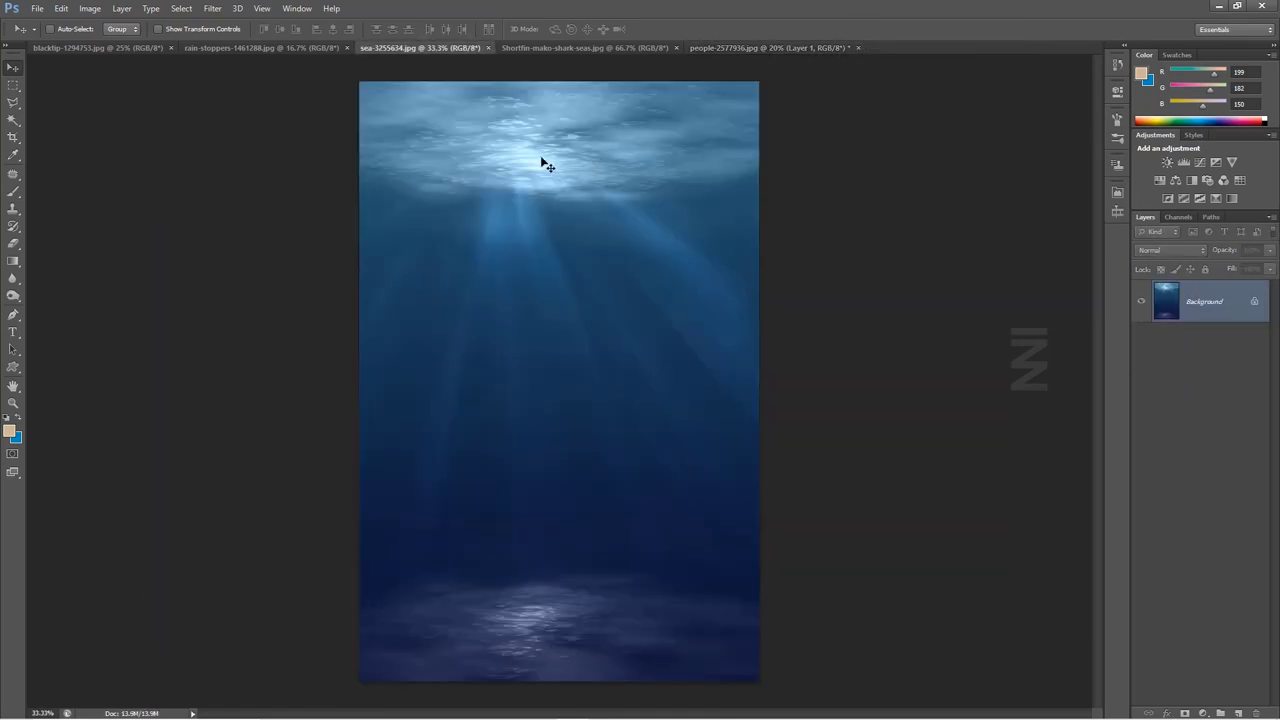
pyautogui.moveTo(757, 52); pyautogui.dragTo(392, 167)
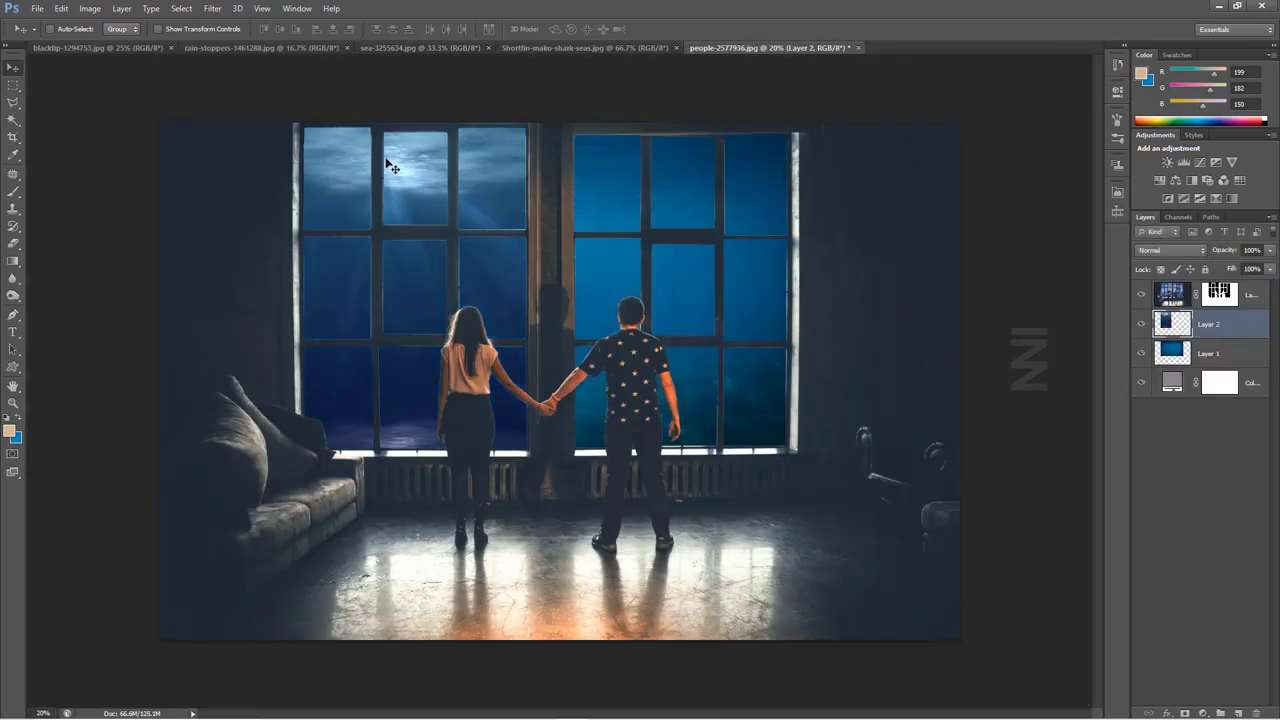
# Set the sea layer's blend mode to Screen with opacity lowered to 69%
pyautogui.click(1171, 250)
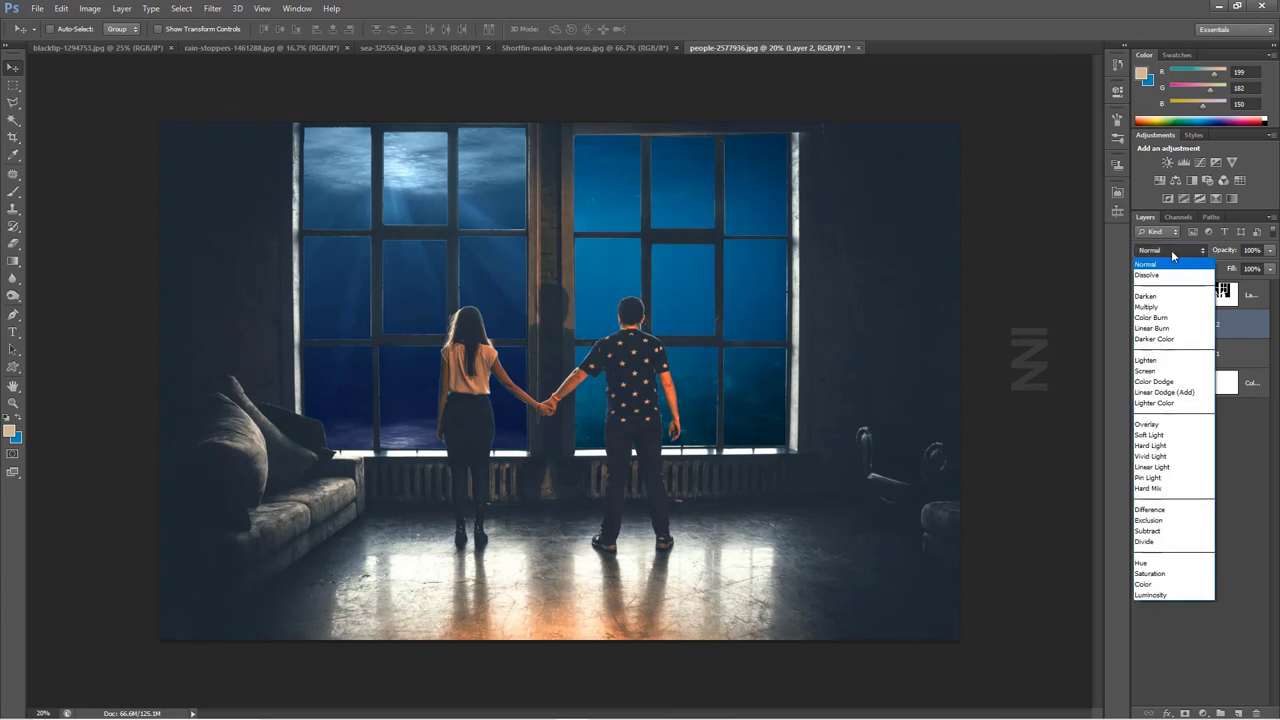
pyautogui.click(1160, 414)
pyautogui.moveTo(1232, 254); pyautogui.dragTo(1211, 262)
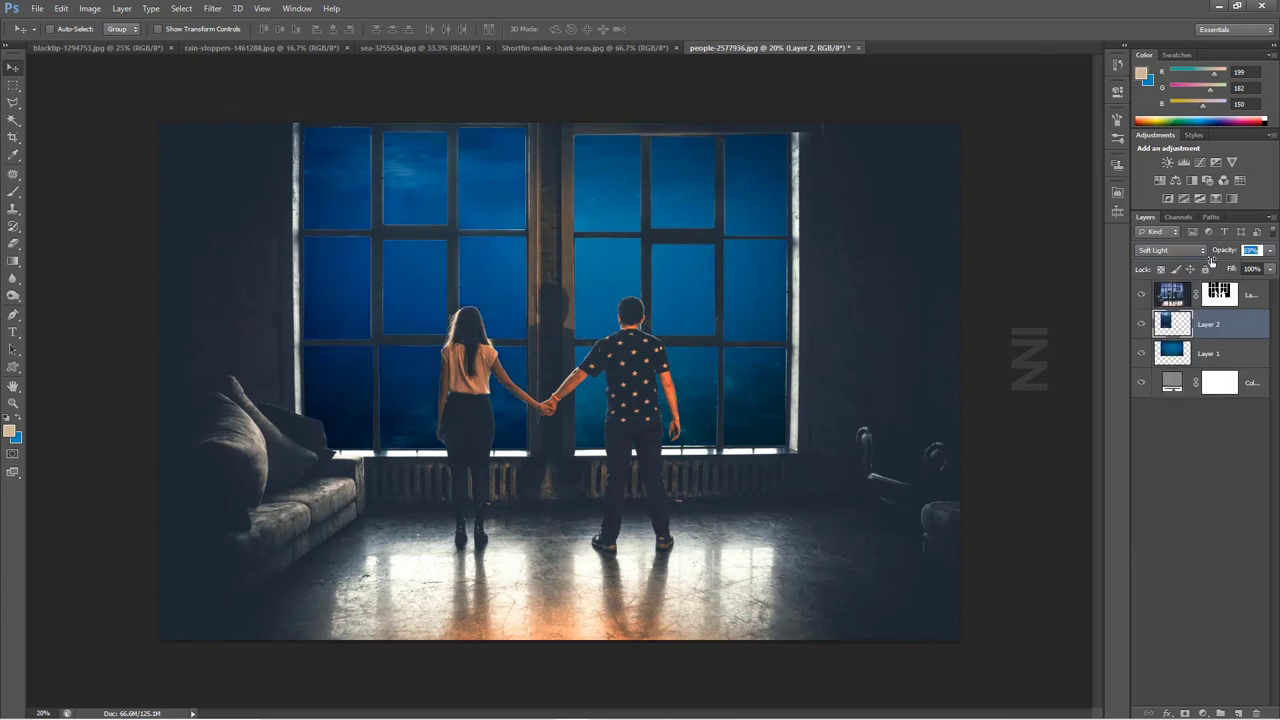
pyautogui.press('e')
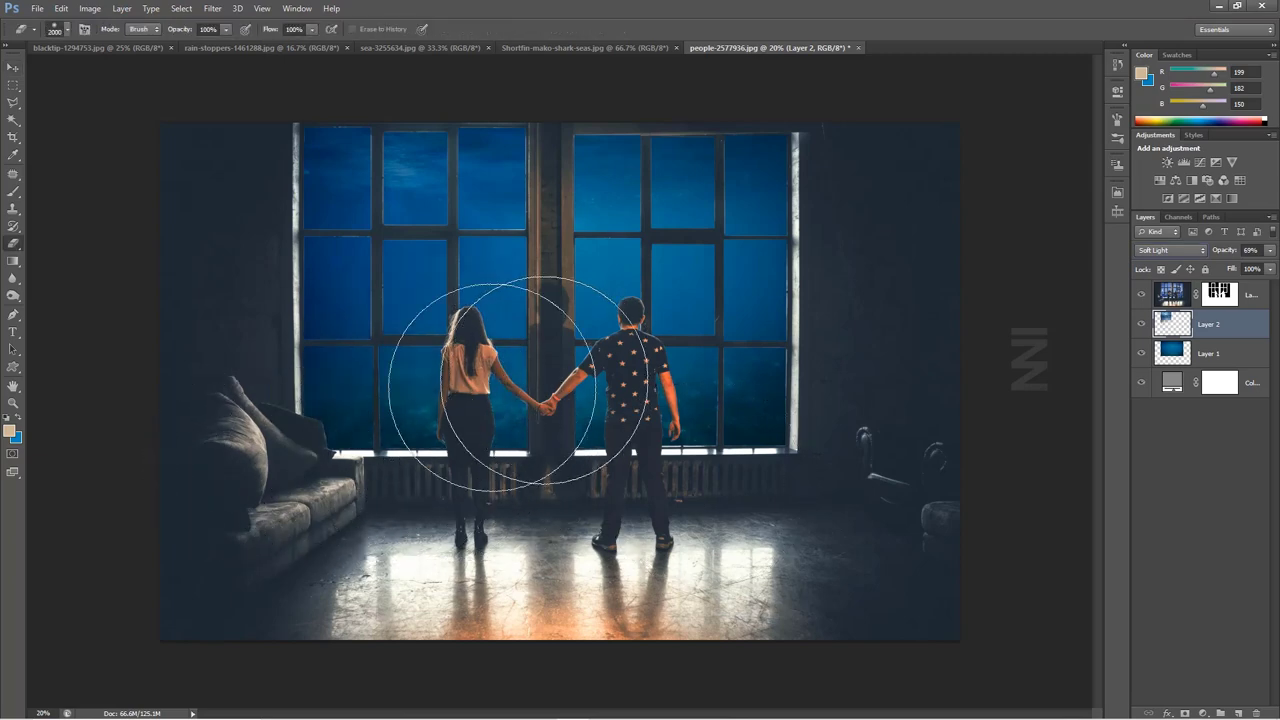
pyautogui.click(1172, 250)
pyautogui.click(1154, 378)
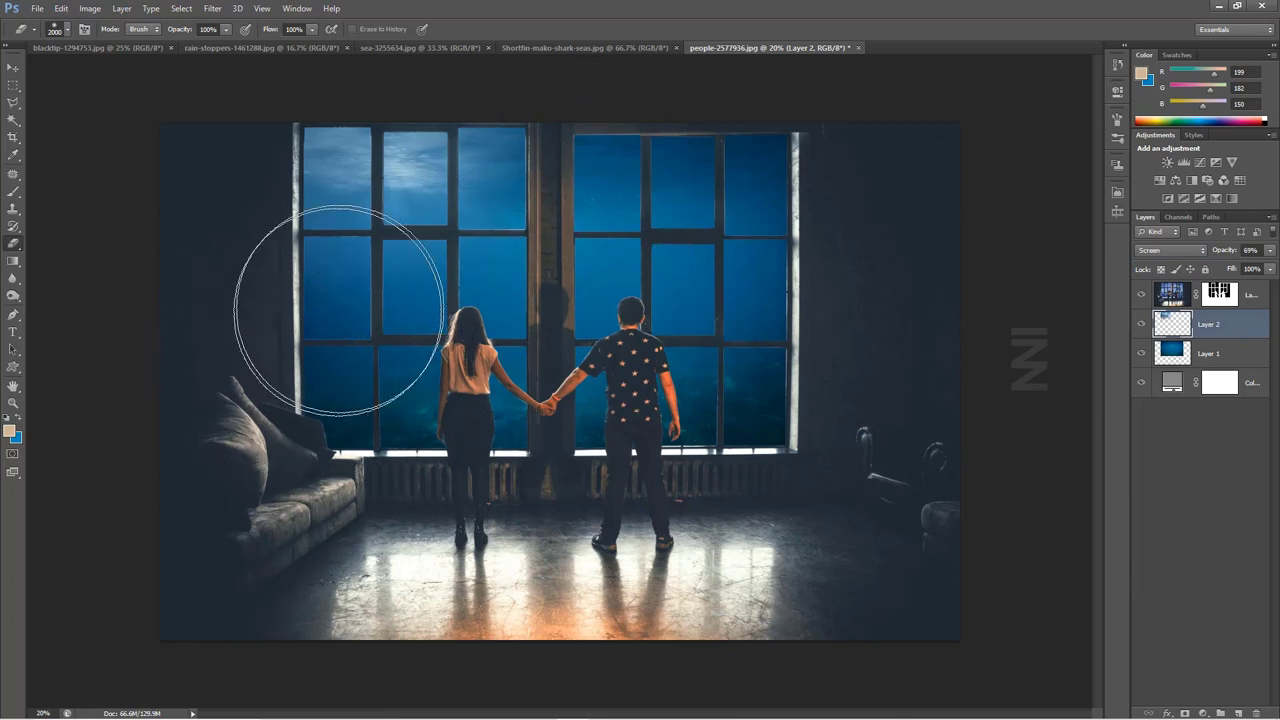
# Enlarge the sea layer and reposition it over the windows
pyautogui.hotkey('ctrl', 't')
pyautogui.scroll(-4, 481, 427)
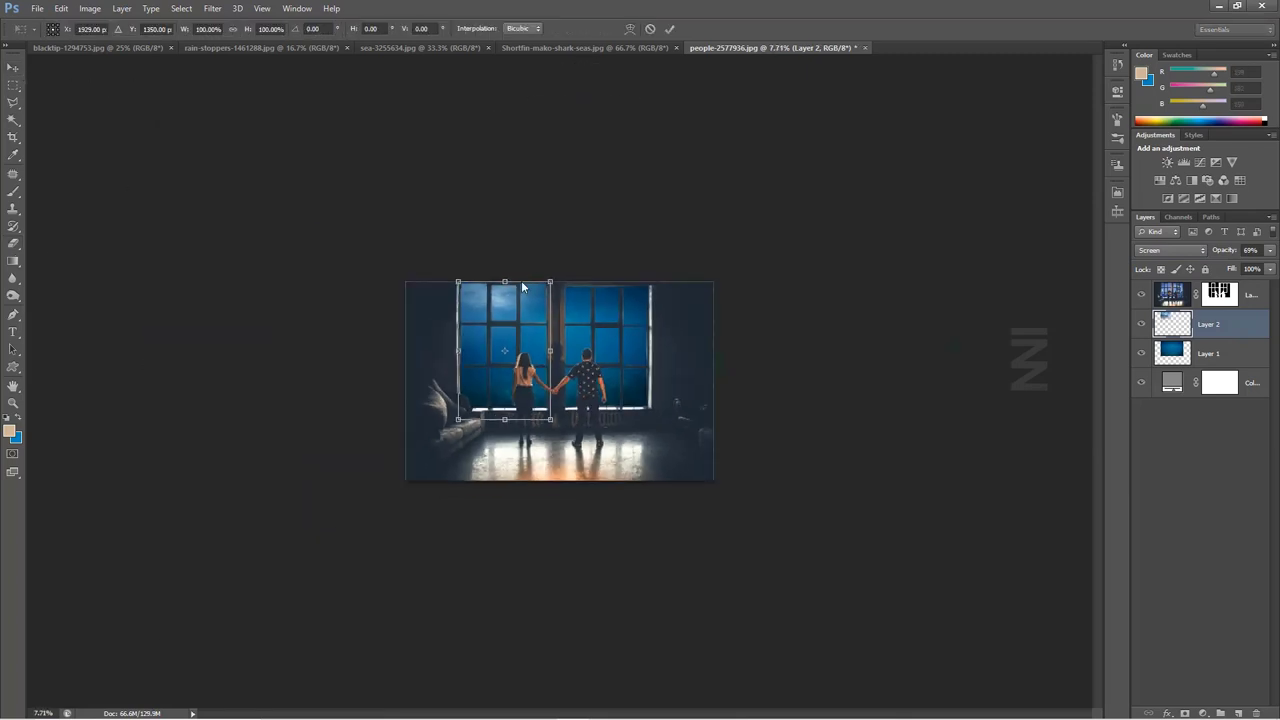
pyautogui.moveTo(550, 281); pyautogui.dragTo(634, 198)
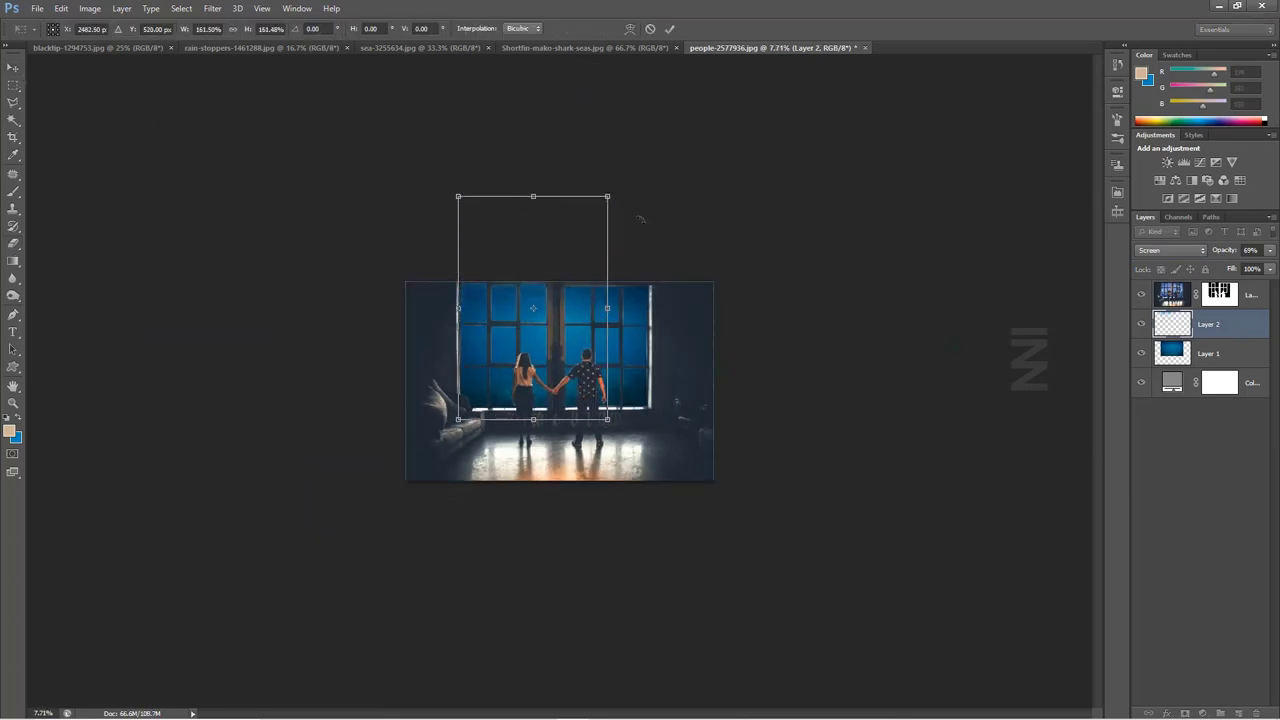
pyautogui.press('Return')
pyautogui.moveTo(650, 377); pyautogui.dragTo(643, 422)
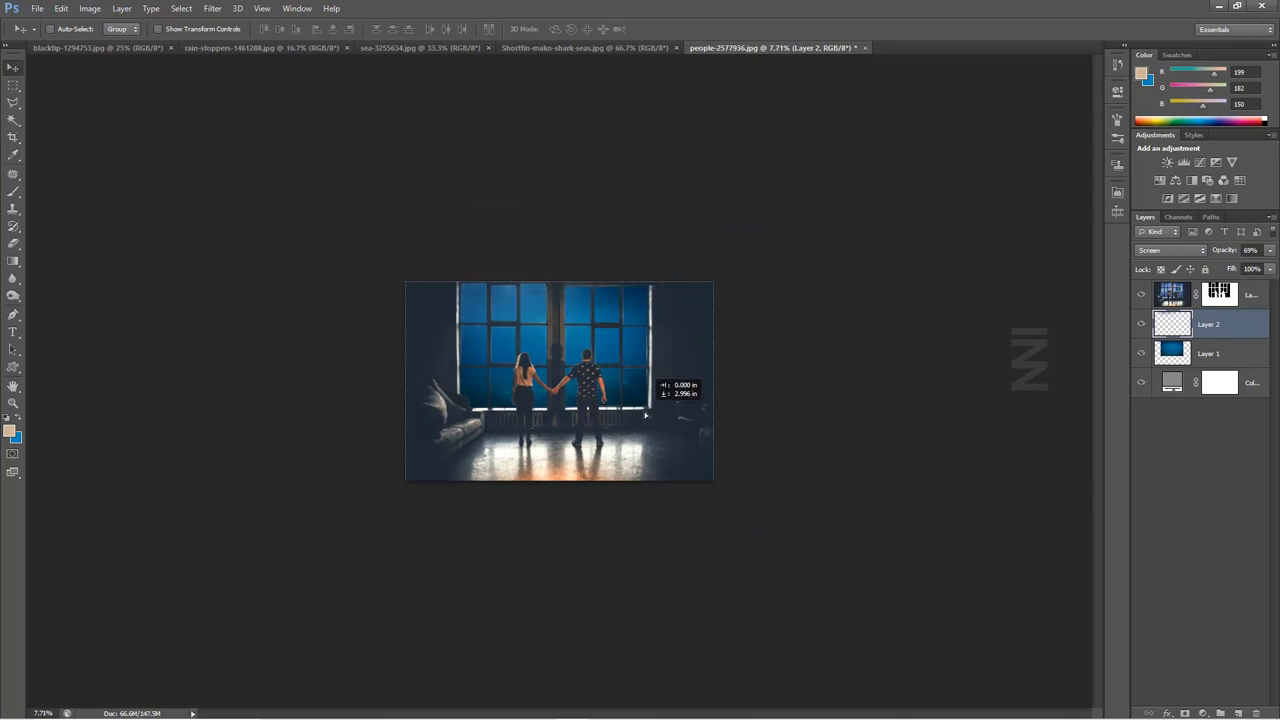
pyautogui.scroll(3, 541, 362)
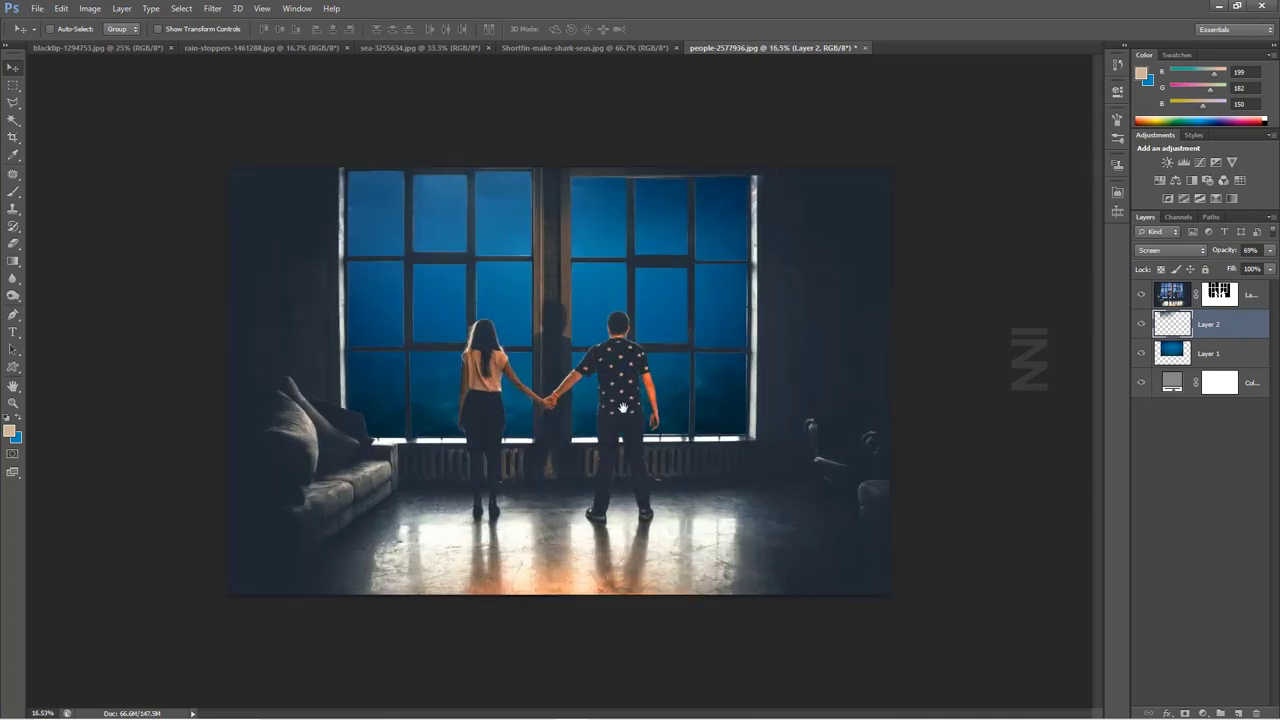
# Close the sea image without saving and copy the mako shark photo
pyautogui.click(395, 47)
pyautogui.click(486, 47)
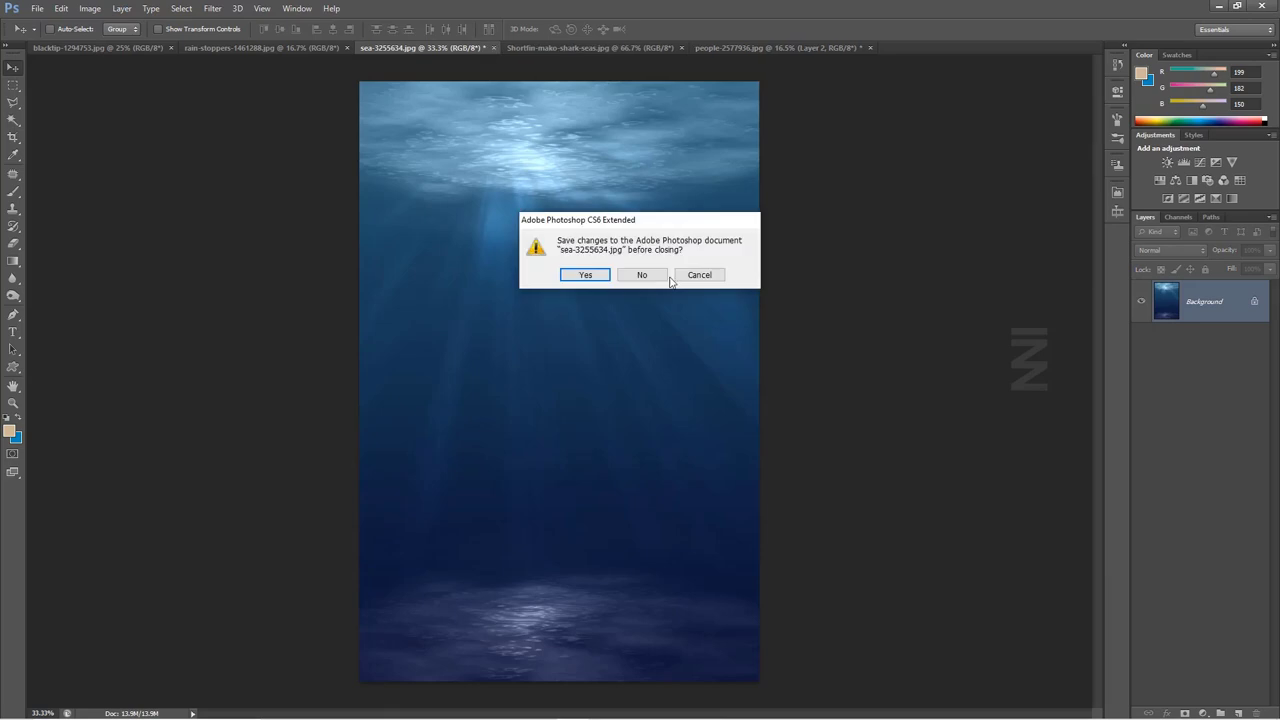
pyautogui.click(641, 274)
pyautogui.click(274, 47)
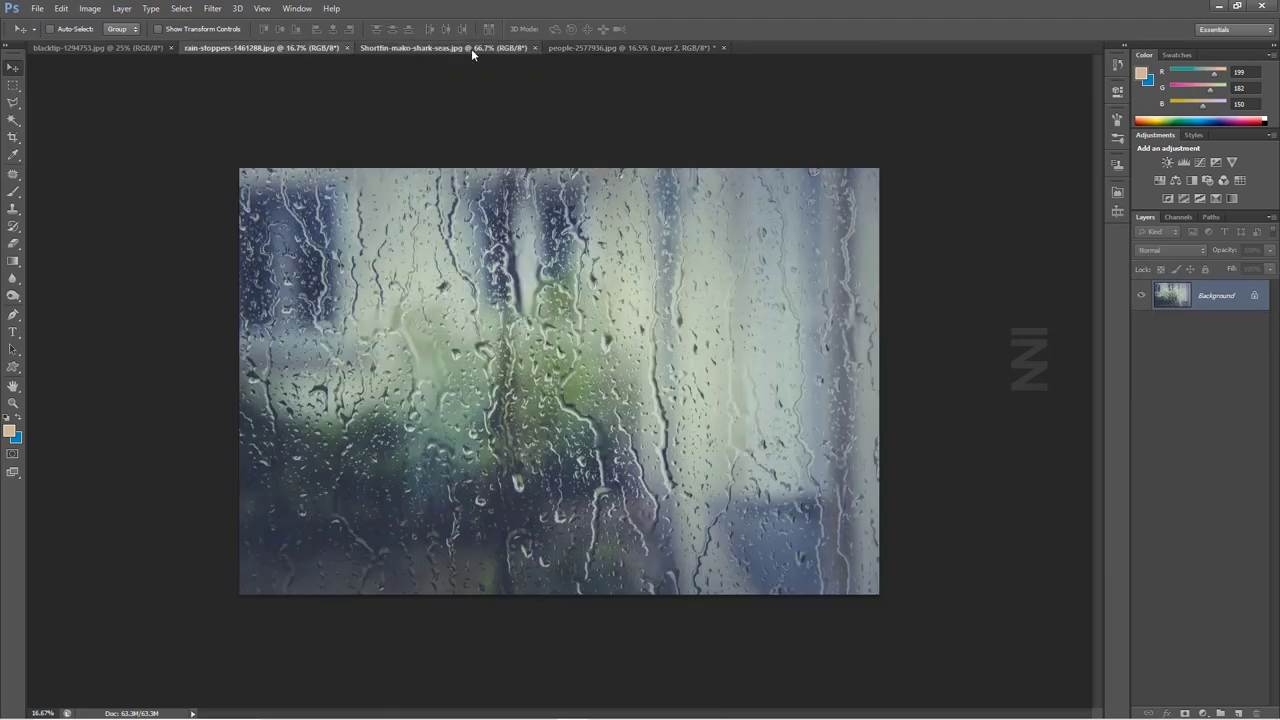
pyautogui.click(472, 50)
pyautogui.click(615, 50)
# Paste the shark into the loft document as Layer 3 and enlarge it
pyautogui.hotkey('ctrl', 'v')
pyautogui.hotkey('ctrl', 't')
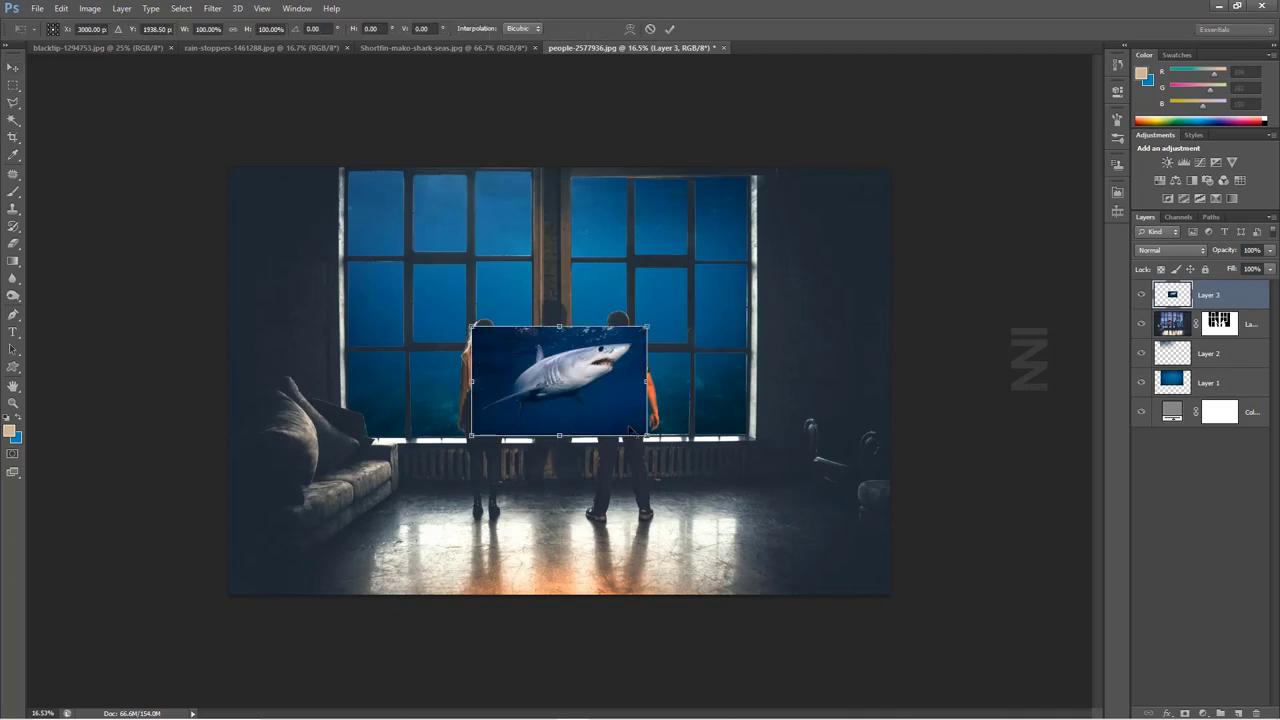
pyautogui.moveTo(646, 436); pyautogui.dragTo(737, 486)
pyautogui.press('Return')
pyautogui.scroll(3, 413, 483)
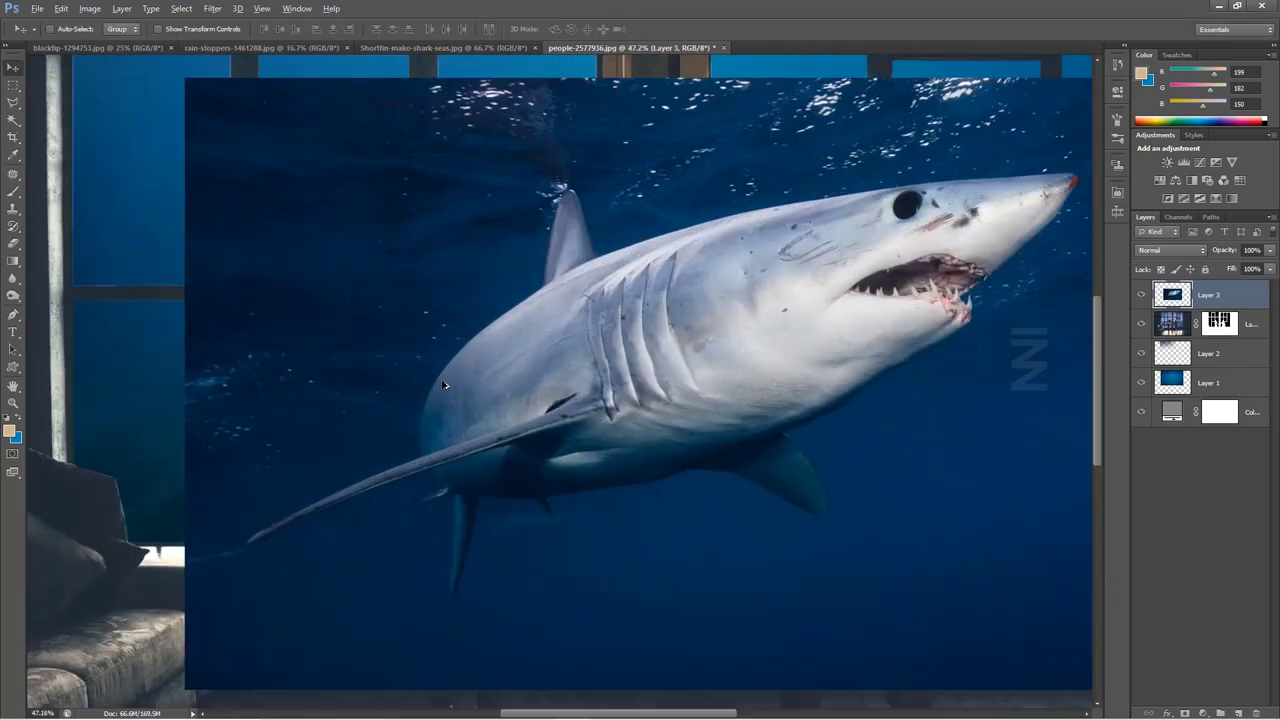
pyautogui.scroll(2, 413, 483)
# Begin a Pen tool path along the shark's outline around the dorsal fin
pyautogui.press('p')
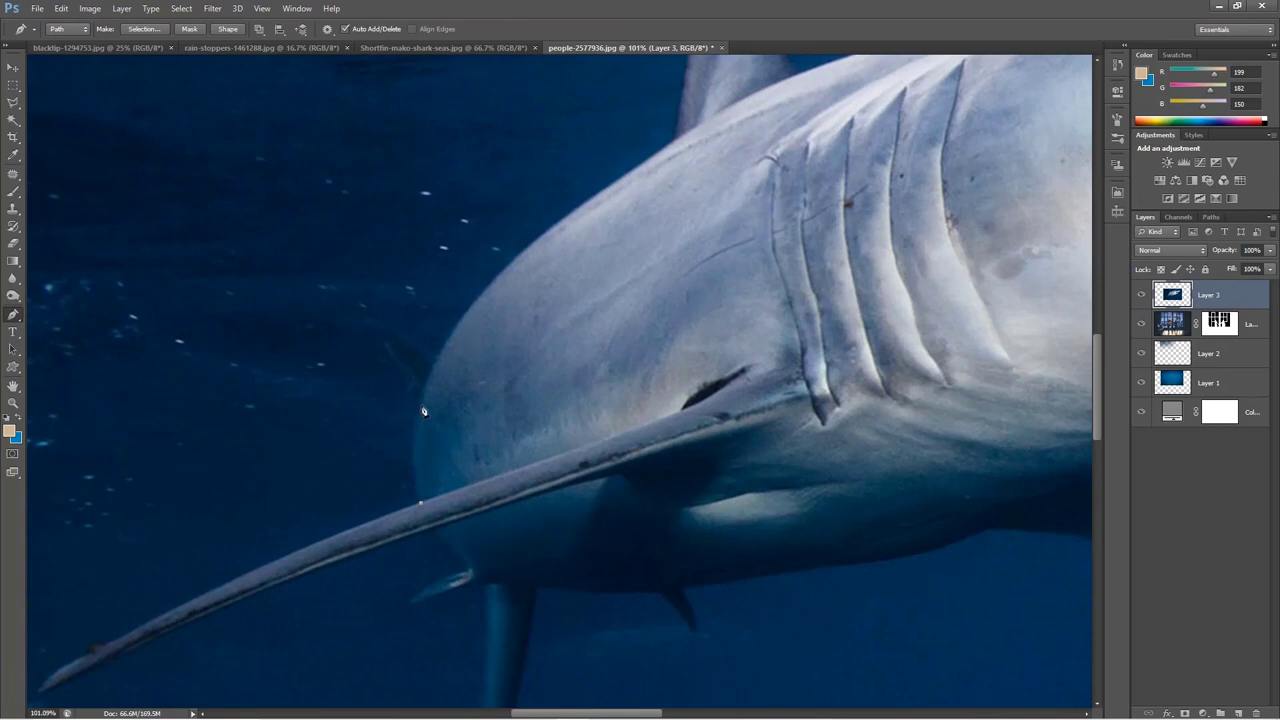
pyautogui.scroll(3, 435, 378)
pyautogui.click(751, 249)
pyautogui.scroll(5, 751, 249)
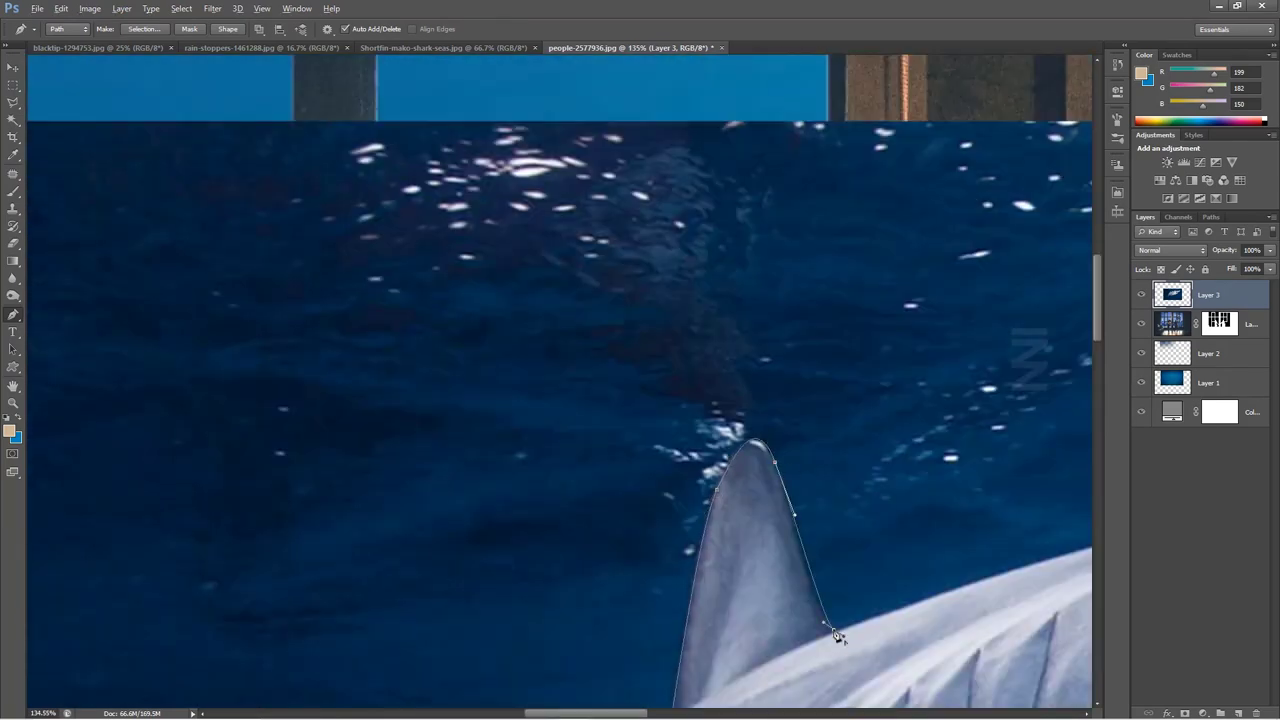
pyautogui.click(615, 446)
pyautogui.hscroll(5, 843, 425)
pyautogui.scroll(2, 843, 425)
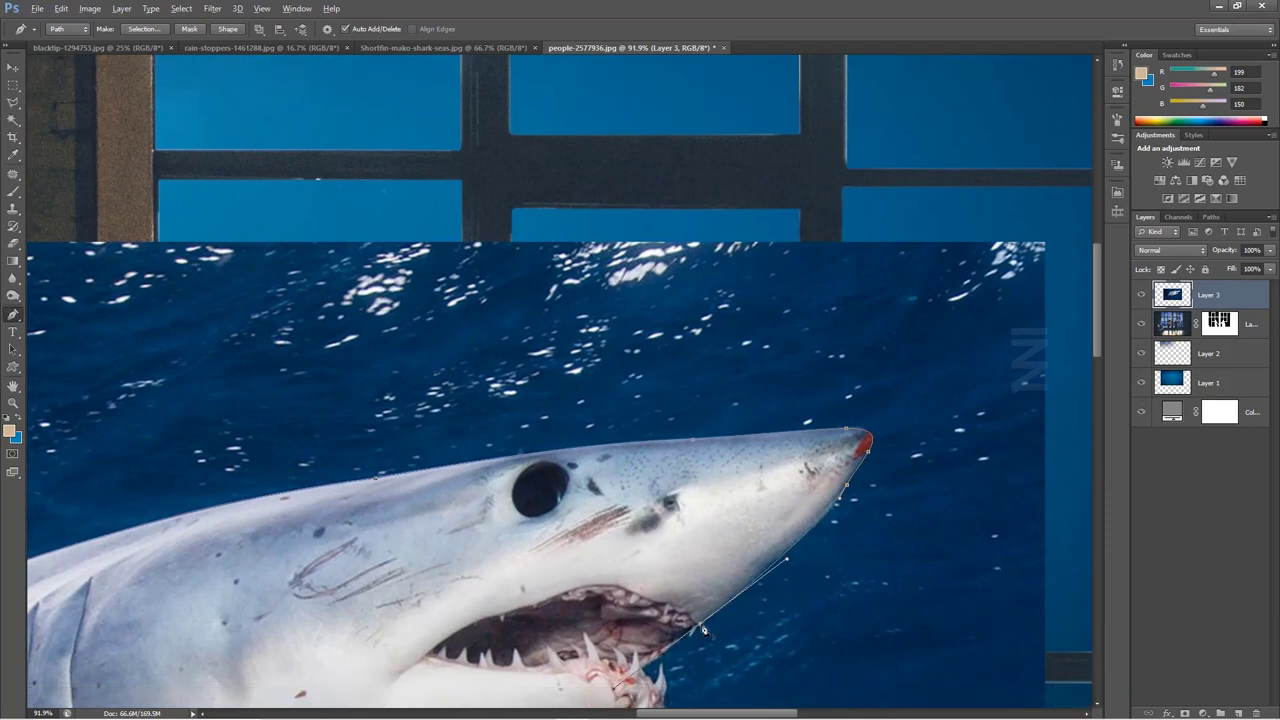
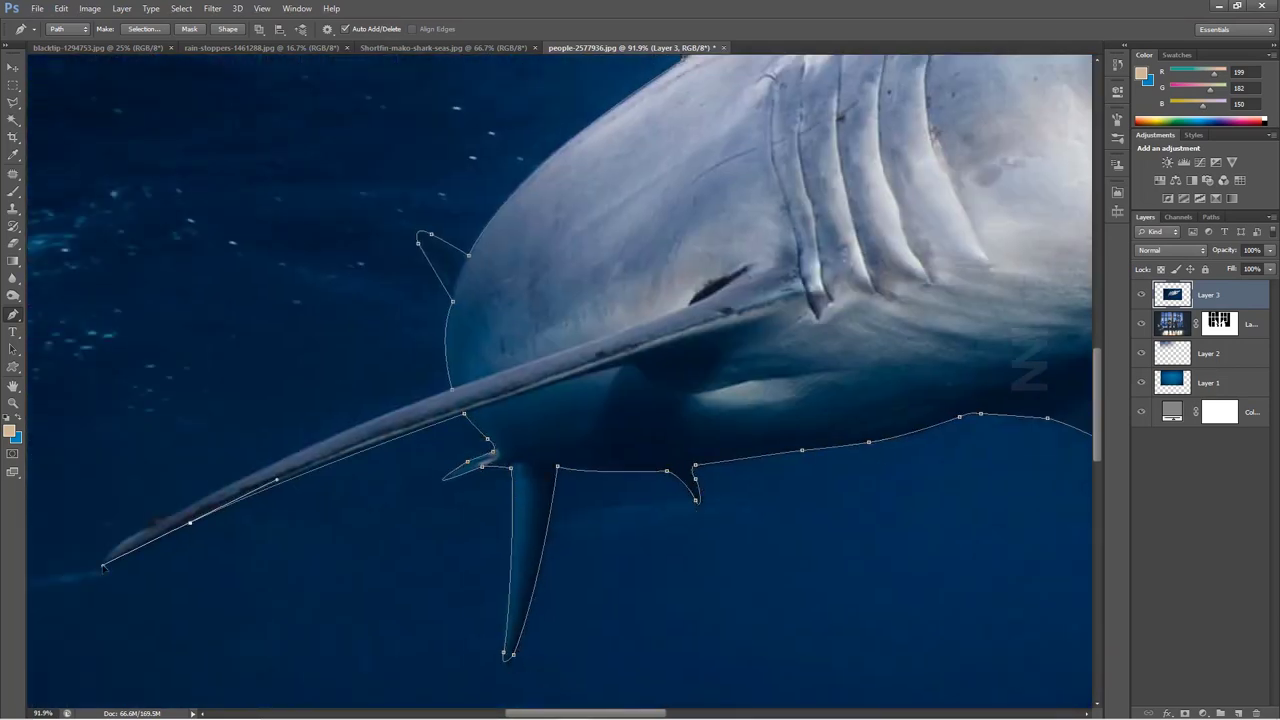
# Turn the traced mako shark path into a selection and copy it to a new layer
pyautogui.scroll(-5, 310, 496)
pyautogui.rightClick(757, 366)
pyautogui.click(803, 428)
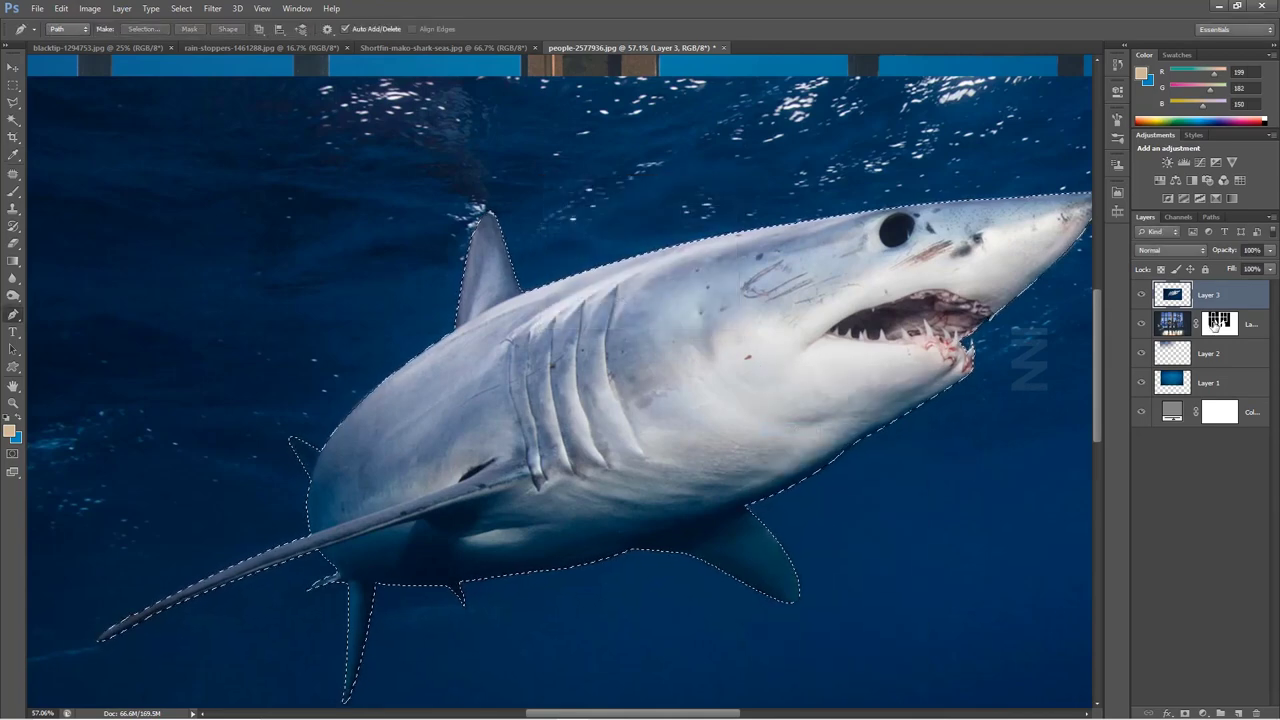
pyautogui.hotkey('ctrl', 'j')
# Delete the uncut shark Layer 3 and place the cutout between Layer 2 and Layer 1
pyautogui.click(1224, 326)
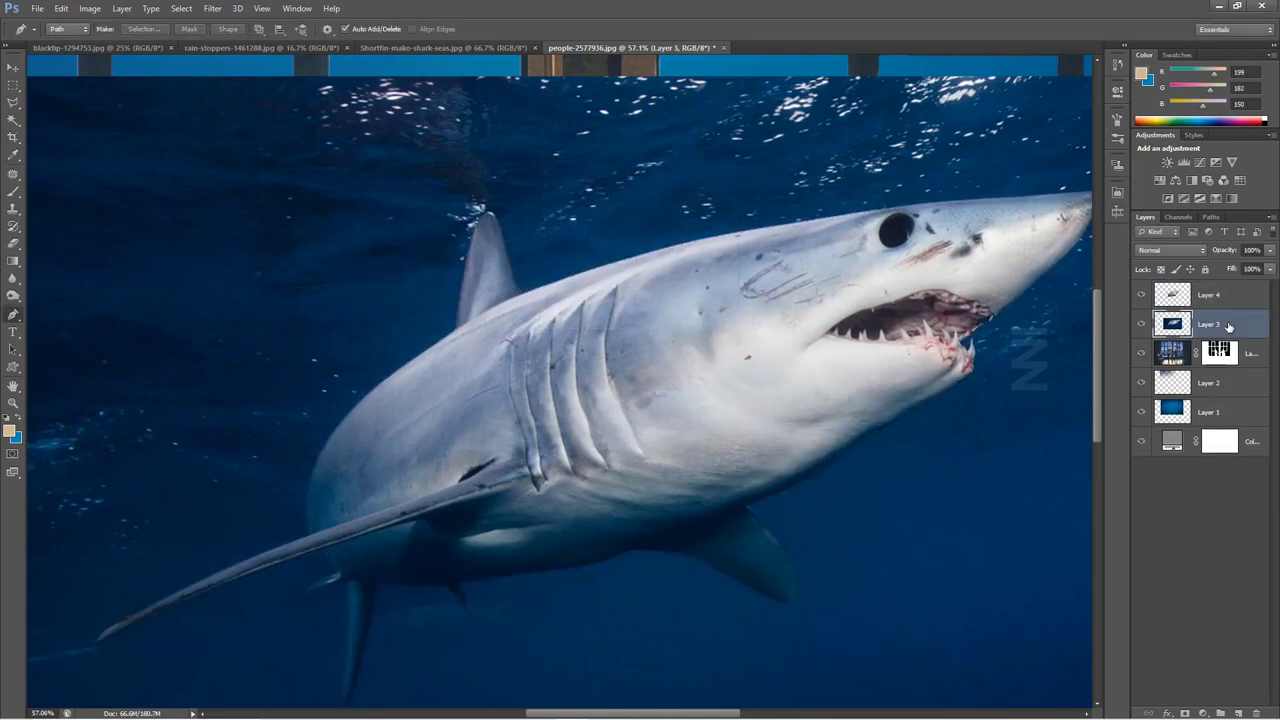
pyautogui.press('Delete')
pyautogui.click(13, 67)
pyautogui.scroll(-3, 1016, 409)
pyautogui.moveTo(1192, 295); pyautogui.dragTo(1224, 366)
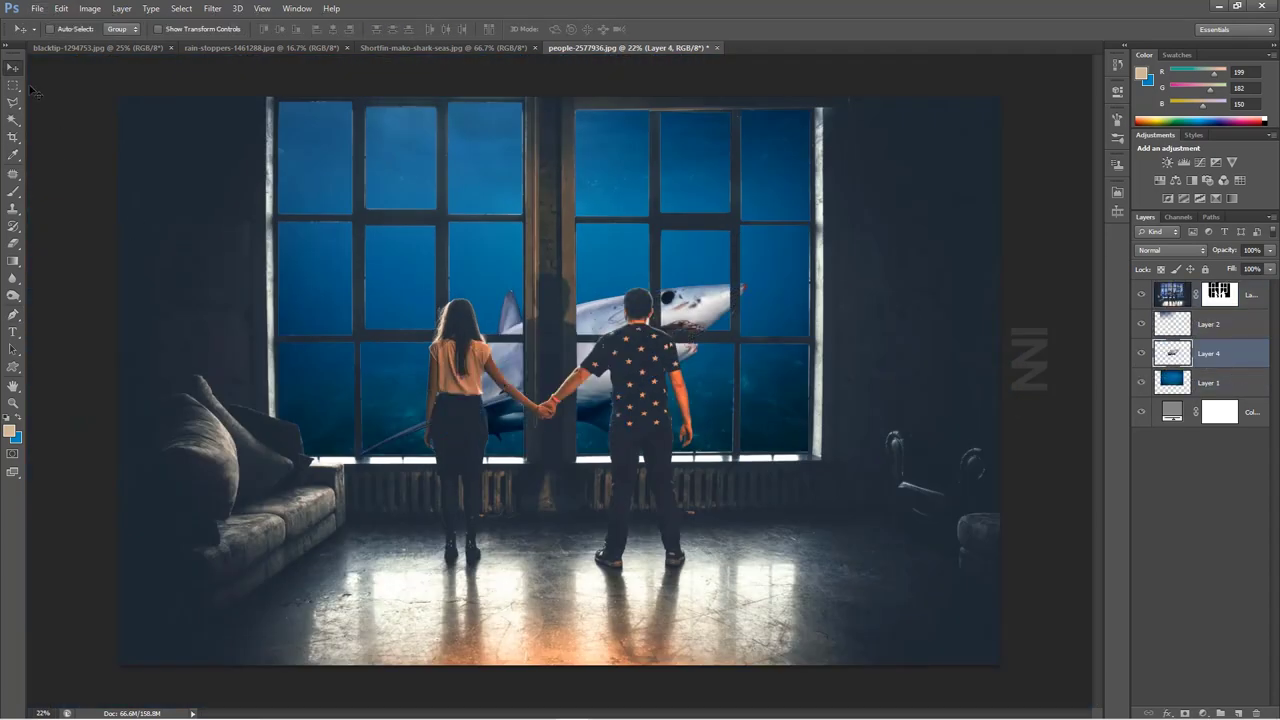
# Scale the mako shark to about 73% and move it up-right behind the man
pyautogui.moveTo(715, 366); pyautogui.dragTo(643, 270)
pyautogui.hotkey('ctrl', 't')
pyautogui.moveTo(686, 229)
pyautogui.mouseDown()
pyautogui.moveTo(563, 265)
pyautogui.moveTo(527, 298)
pyautogui.mouseUp()
pyautogui.press('Return')
pyautogui.moveTo(511, 358)
pyautogui.mouseDown()
pyautogui.moveTo(618, 293)
pyautogui.moveTo(598, 256)
pyautogui.moveTo(648, 286)
pyautogui.moveTo(690, 375)
pyautogui.moveTo(717, 384)
pyautogui.moveTo(670, 386)
pyautogui.mouseUp()
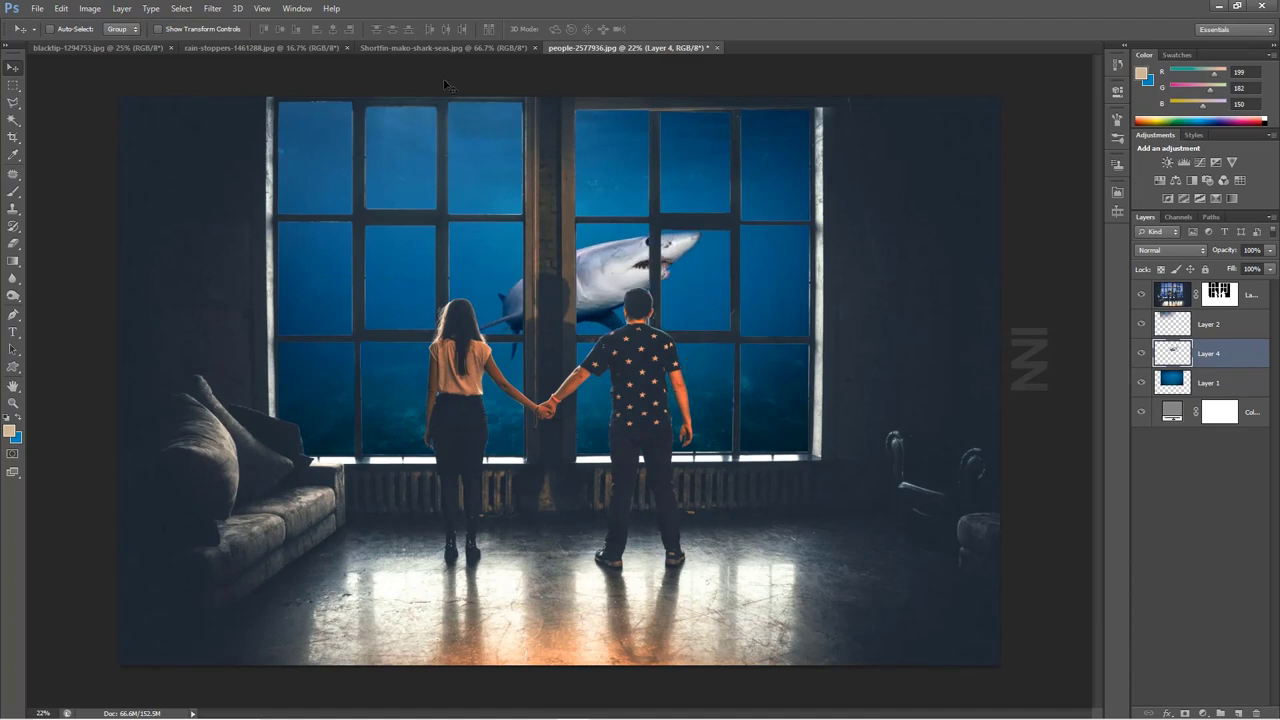
# Close the Shortfin mako source photo without saving
pyautogui.click(500, 48)
pyautogui.hotkey('ctrl', 'w')
pyautogui.click(646, 271)
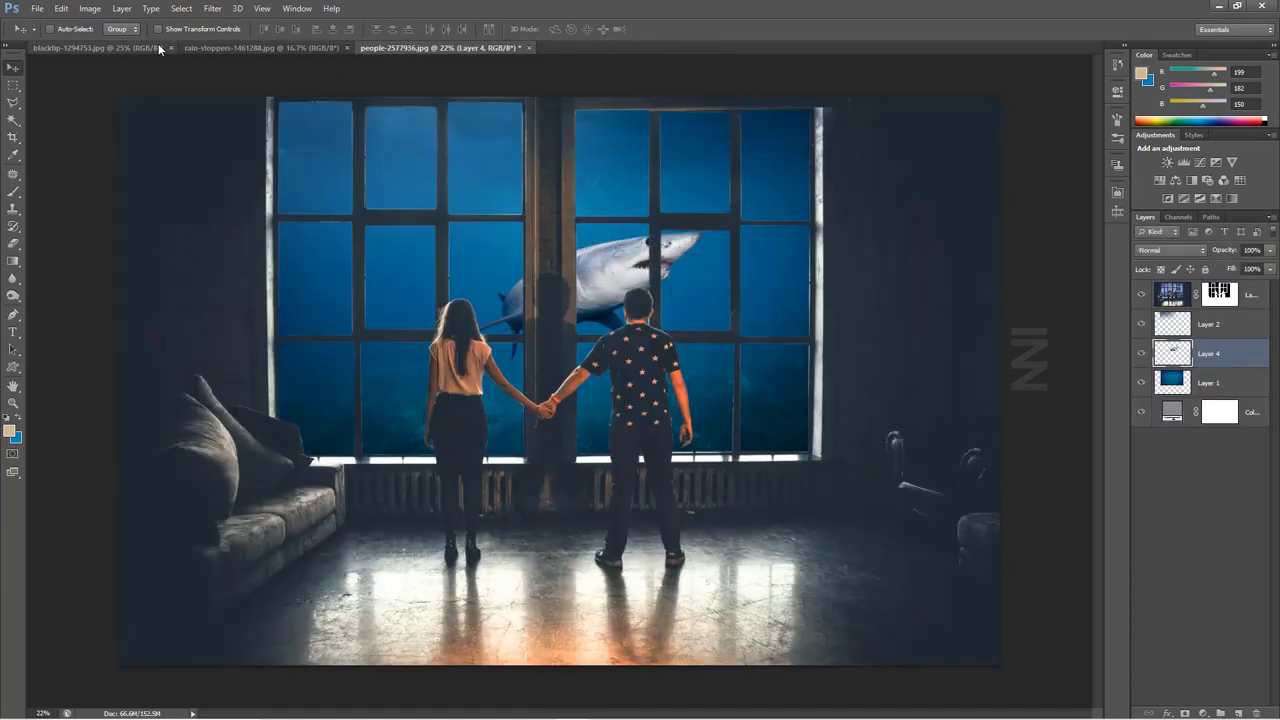
pyautogui.click(100, 48)
# Drag the blacktip shark photo into the couple's document and move its layer to the top
pyautogui.moveTo(379, 32); pyautogui.dragTo(632, 302)
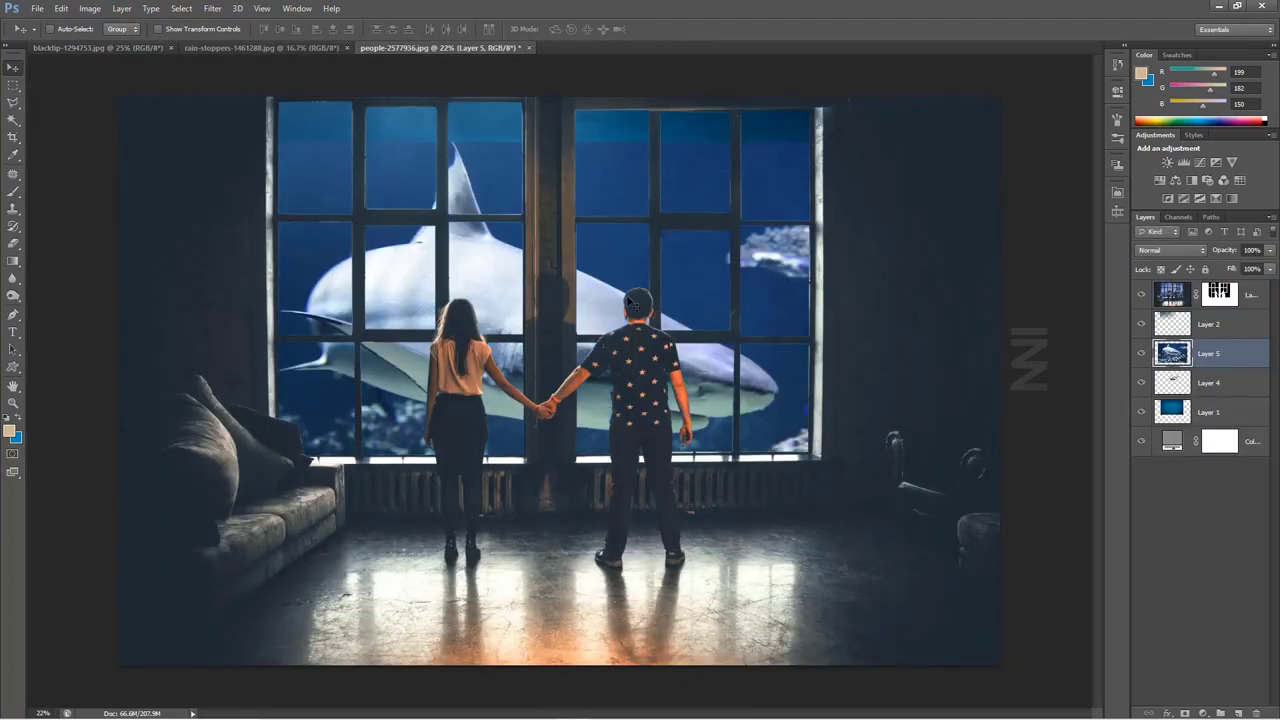
pyautogui.moveTo(1234, 344); pyautogui.dragTo(1234, 288)
pyautogui.scroll(5, 289, 326)
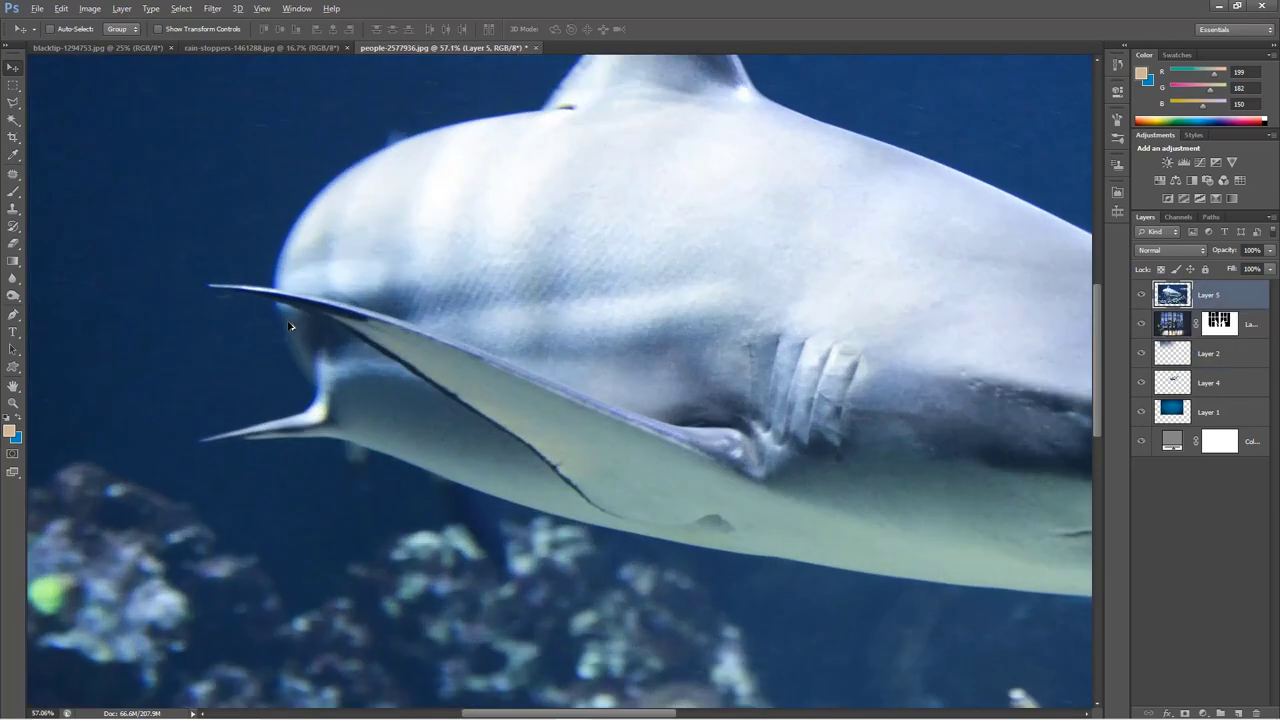
# Trace the blacktip with the Pen tool and copy its selection onto a new layer
pyautogui.press('p')
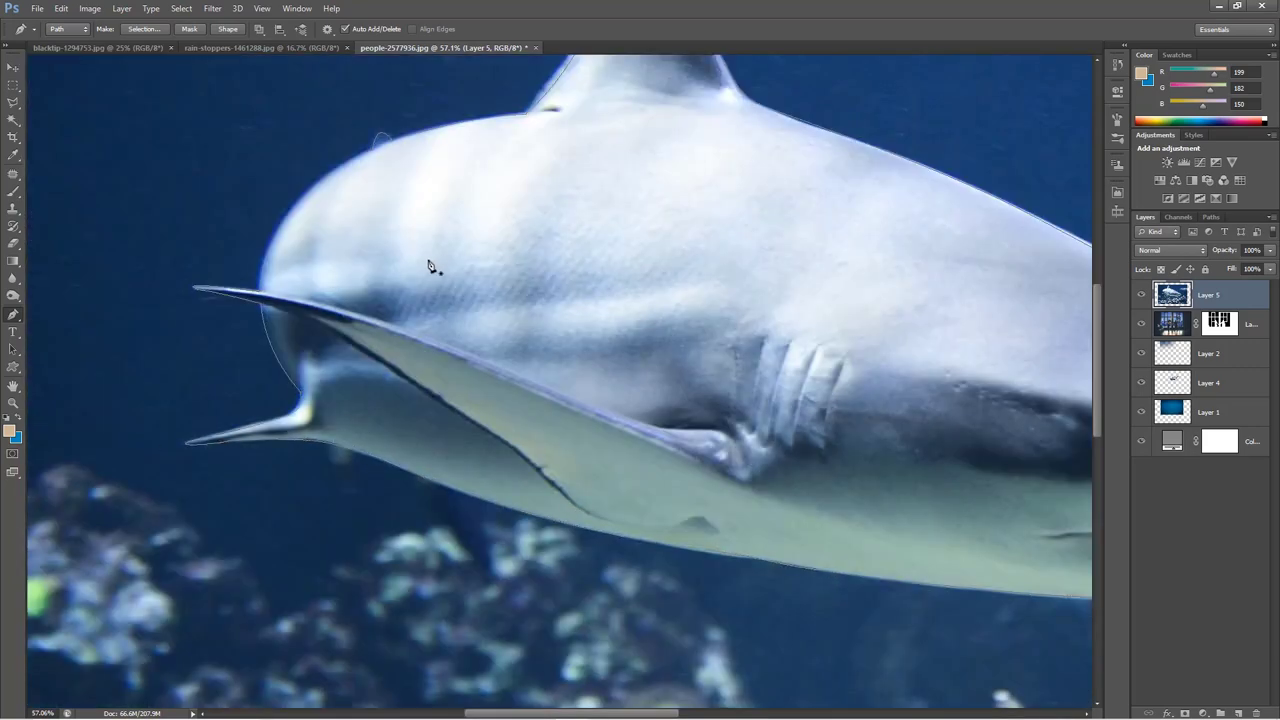
pyautogui.rightClick(430, 266)
pyautogui.click(460, 314)
pyautogui.press('Return')
pyautogui.hotkey('ctrl', 'j')
# Delete the uncut blacktip Layer 5 and place the cutout below Layer 2 behind the window
pyautogui.click(1245, 325)
pyautogui.press('Delete')
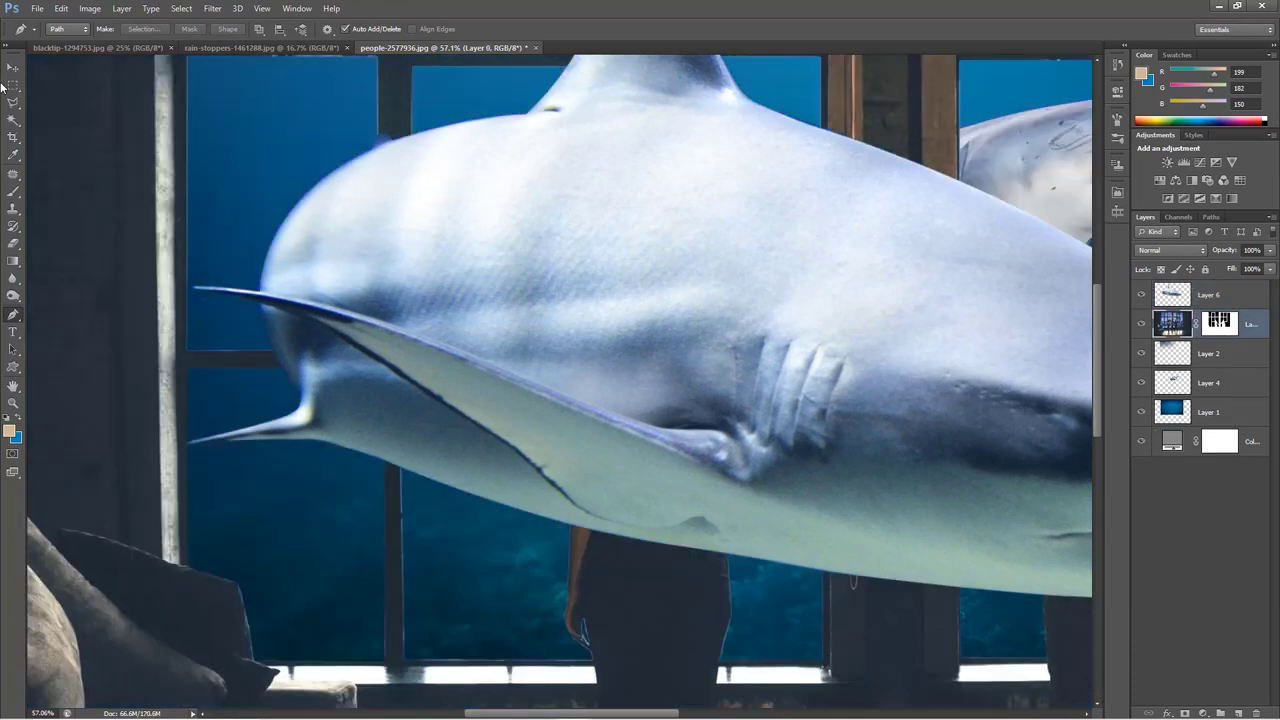
pyautogui.press('v')
pyautogui.moveTo(1230, 371); pyautogui.dragTo(1230, 371)
pyautogui.scroll(-5, 678, 393)
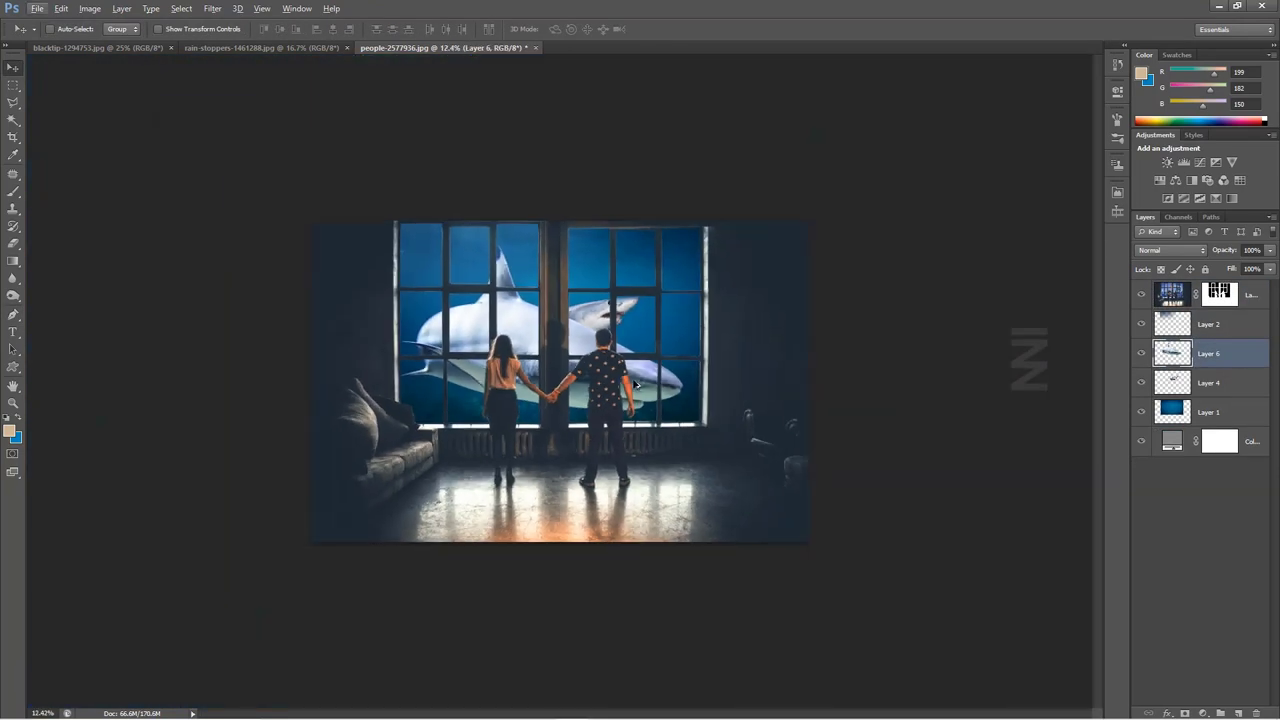
# Shrink the blacktip shark and settle it lower-left behind the woman
pyautogui.hotkey('ctrl', 't')
pyautogui.moveTo(682, 409); pyautogui.dragTo(503, 305)
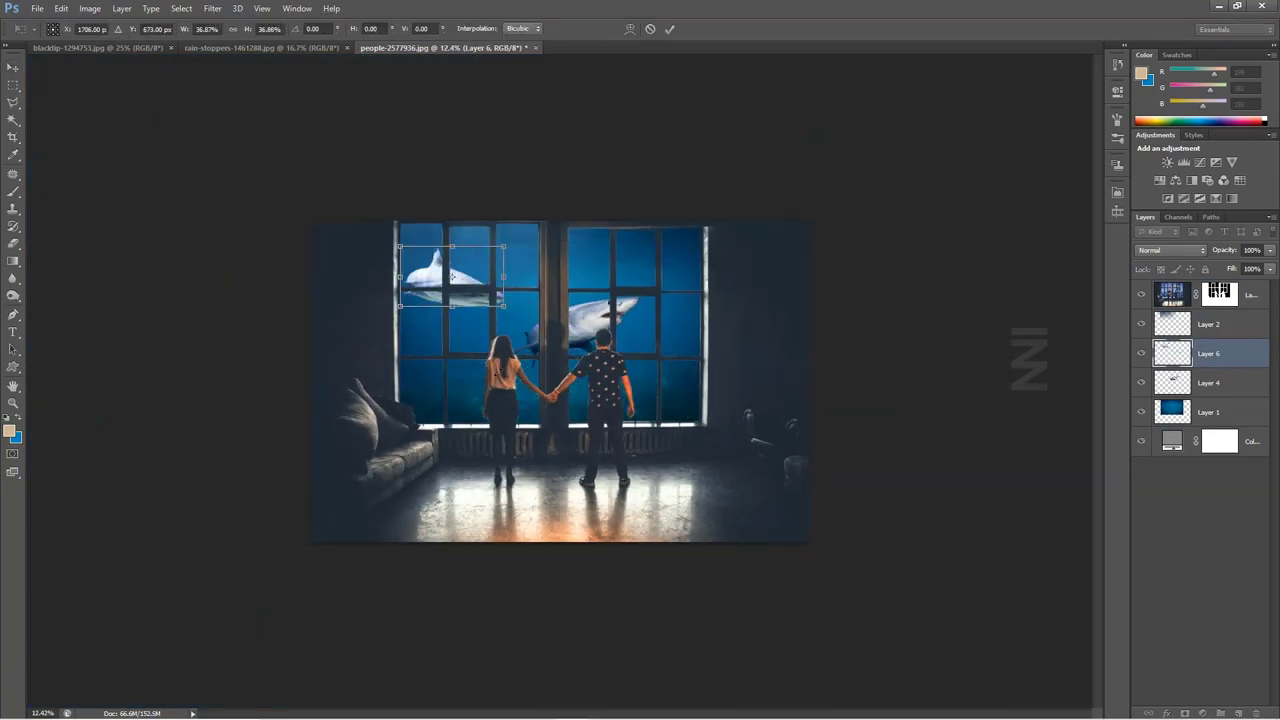
pyautogui.rightClick(471, 287)
pyautogui.press('Return')
pyautogui.moveTo(526, 325)
pyautogui.mouseDown()
pyautogui.moveTo(563, 370)
pyautogui.moveTo(566, 415)
pyautogui.mouseUp()
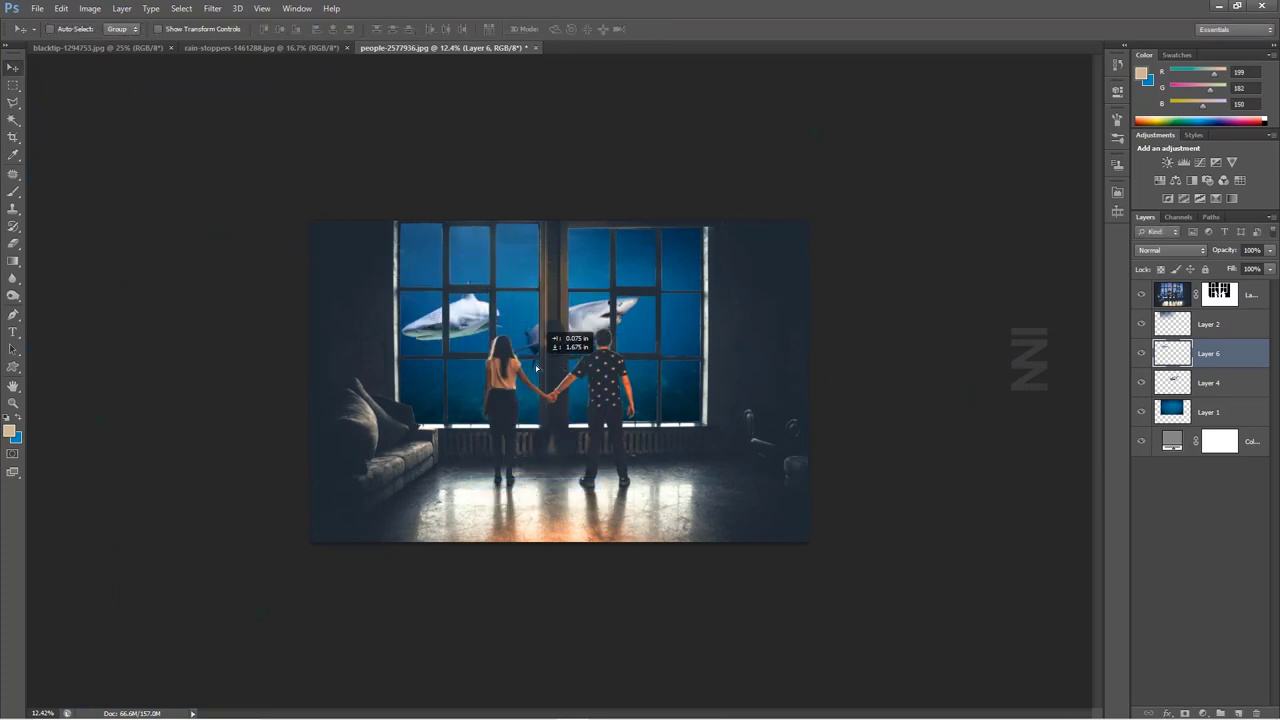
pyautogui.moveTo(564, 414); pyautogui.dragTo(562, 416)
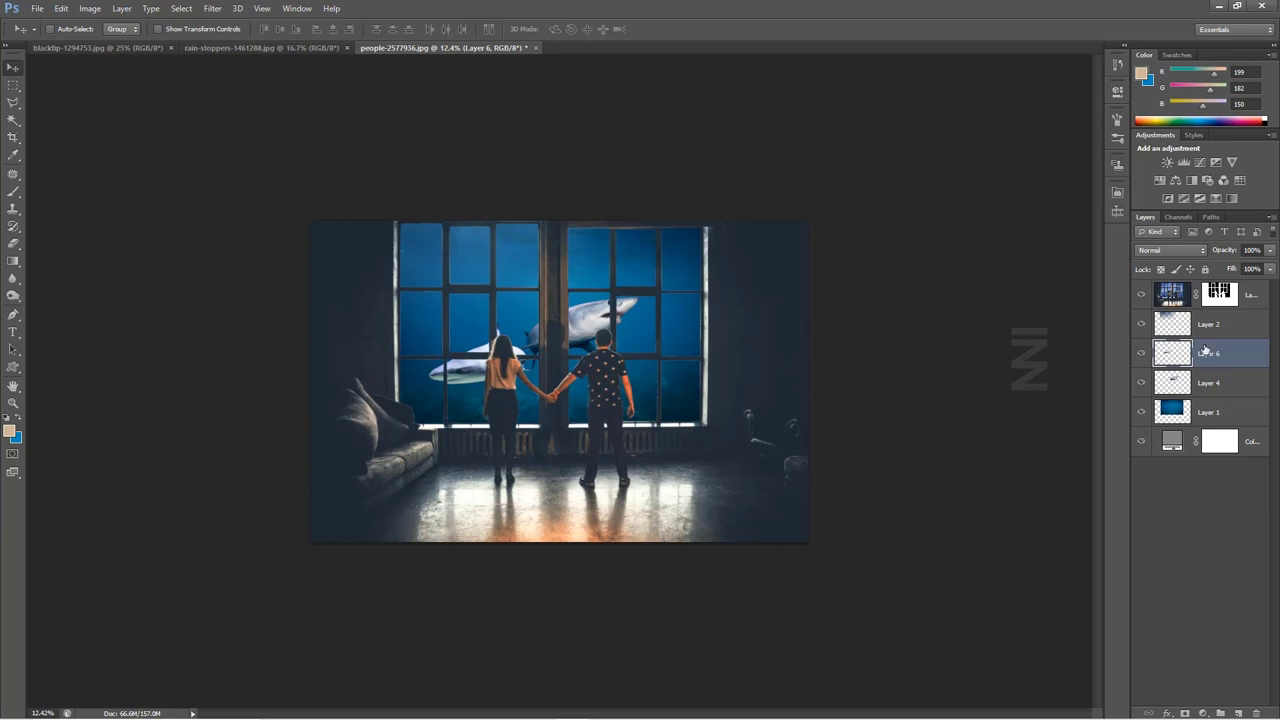
# Raise the mako shark into the upper window panes and close the blacktip photo unsaved
pyautogui.click(1128, 380)
pyautogui.moveTo(622, 338); pyautogui.dragTo(657, 343)
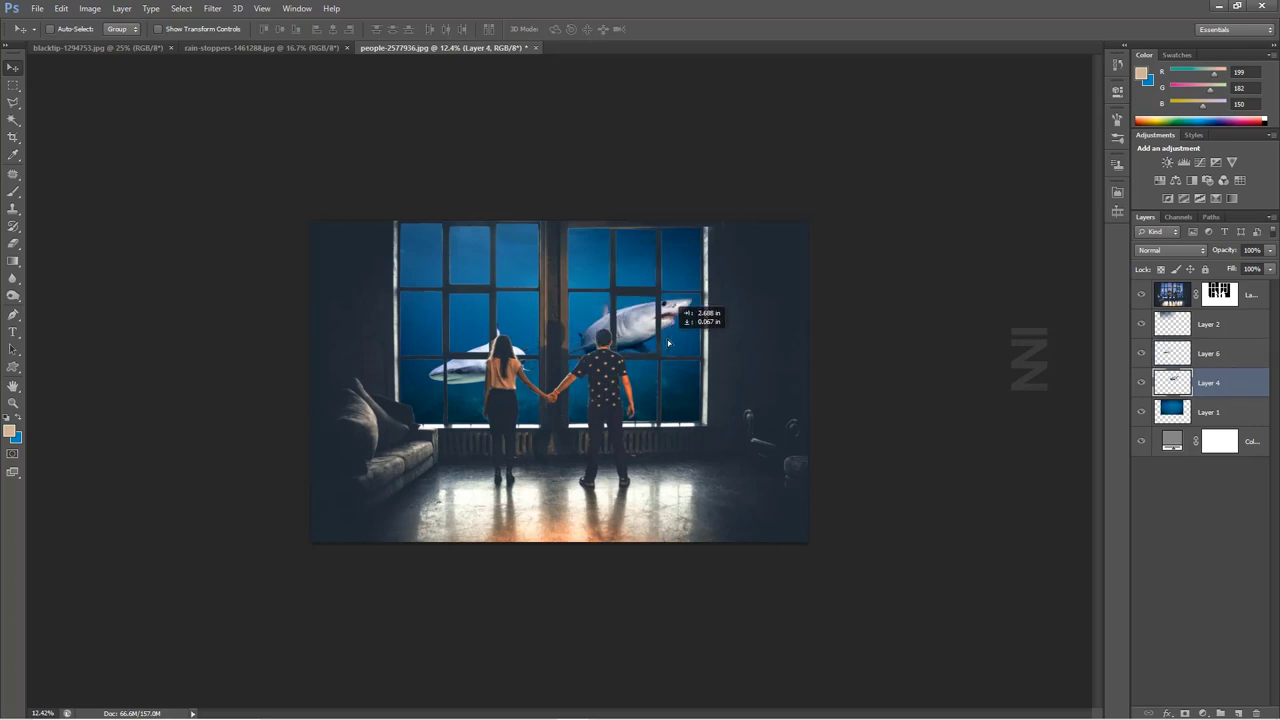
pyautogui.moveTo(657, 343)
pyautogui.mouseDown()
pyautogui.moveTo(614, 306)
pyautogui.moveTo(662, 340)
pyautogui.mouseUp()
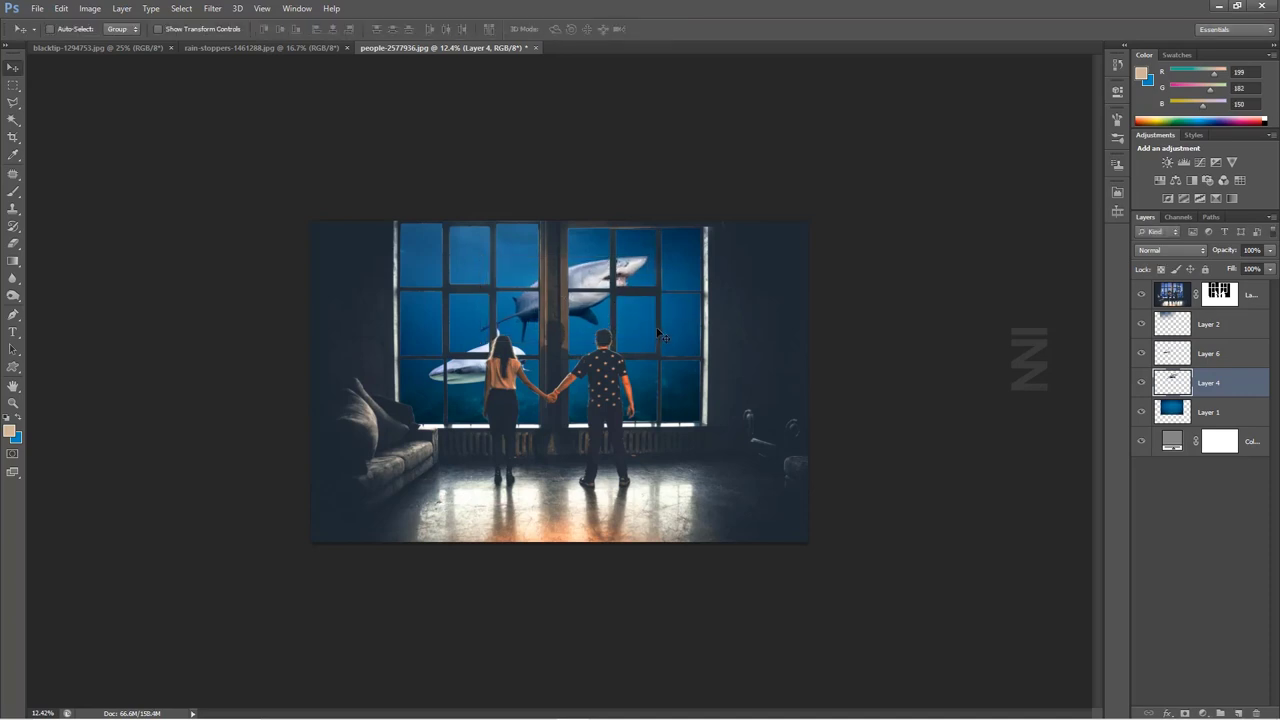
pyautogui.moveTo(658, 335); pyautogui.dragTo(666, 333)
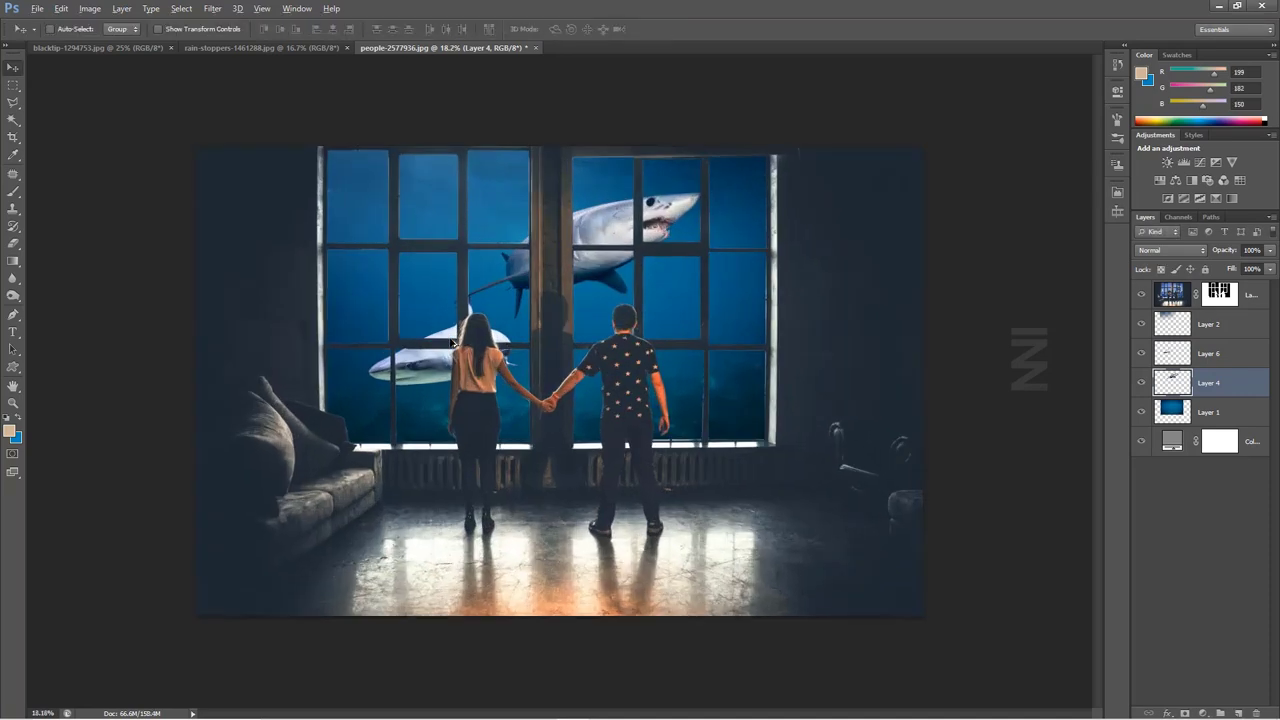
pyautogui.click(171, 48)
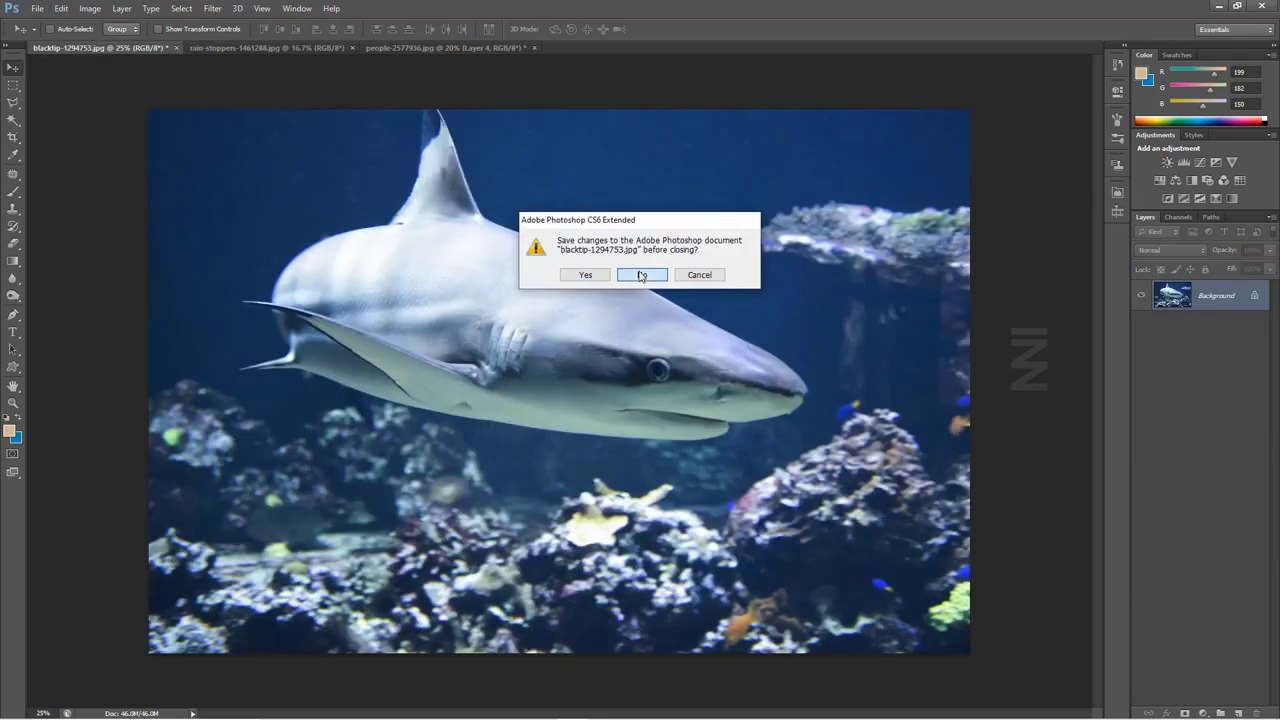
pyautogui.click(641, 275)
# On a new layer, paint straight blue strokes along the window's right edge, sill and left edge
pyautogui.click(1237, 713)
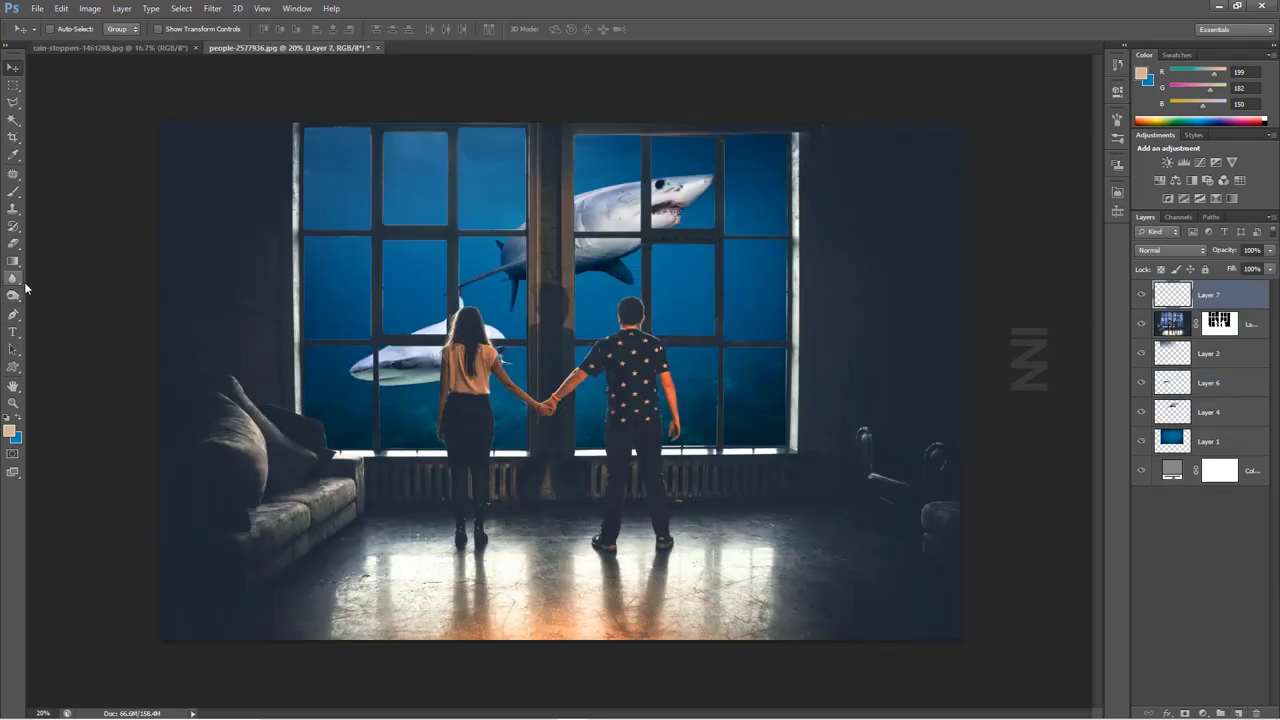
pyautogui.click(13, 193)
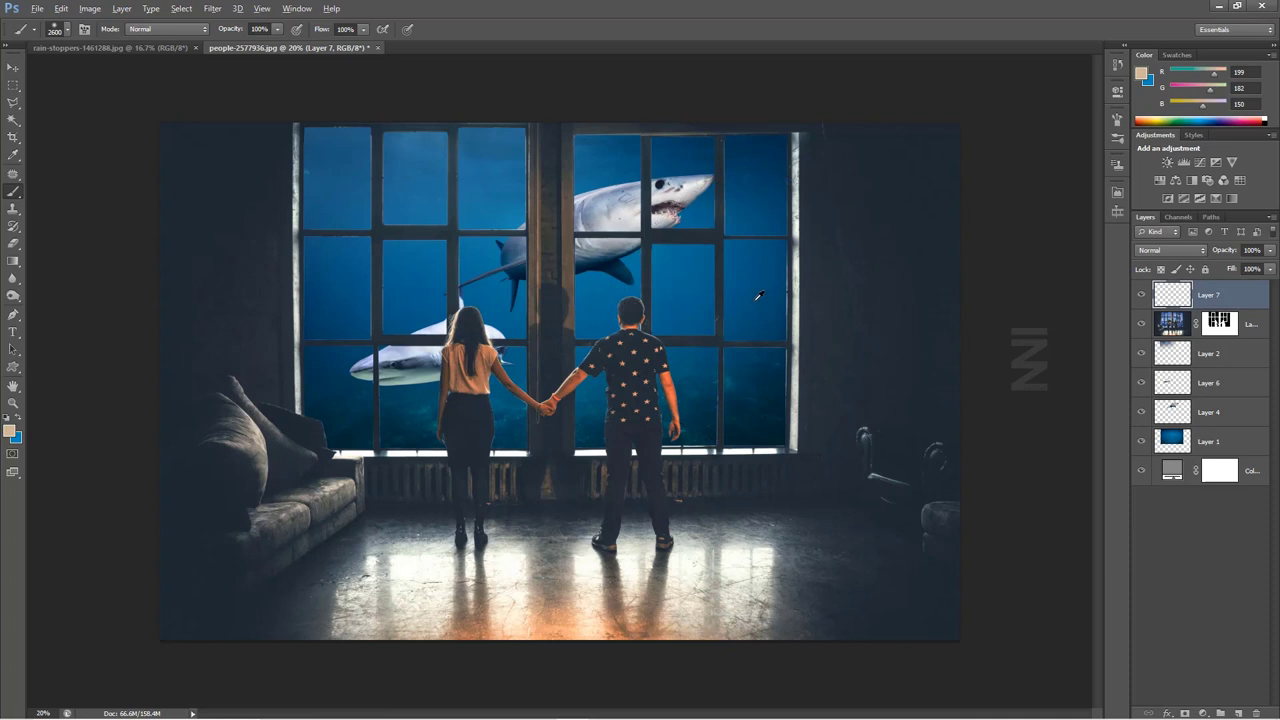
pyautogui.press('[')
pyautogui.press('[')
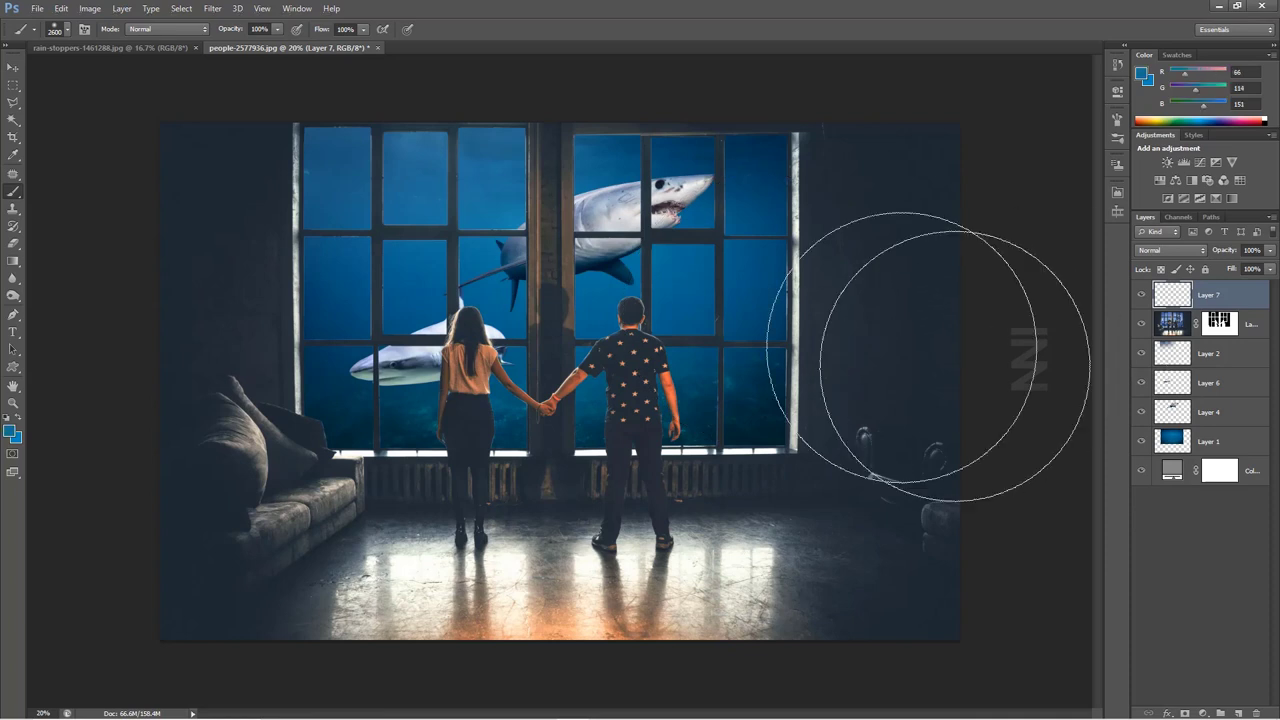
pyautogui.press('[')
pyautogui.press('[')
pyautogui.press('[')
pyautogui.press('[')
pyautogui.press('[')
pyautogui.press('[')
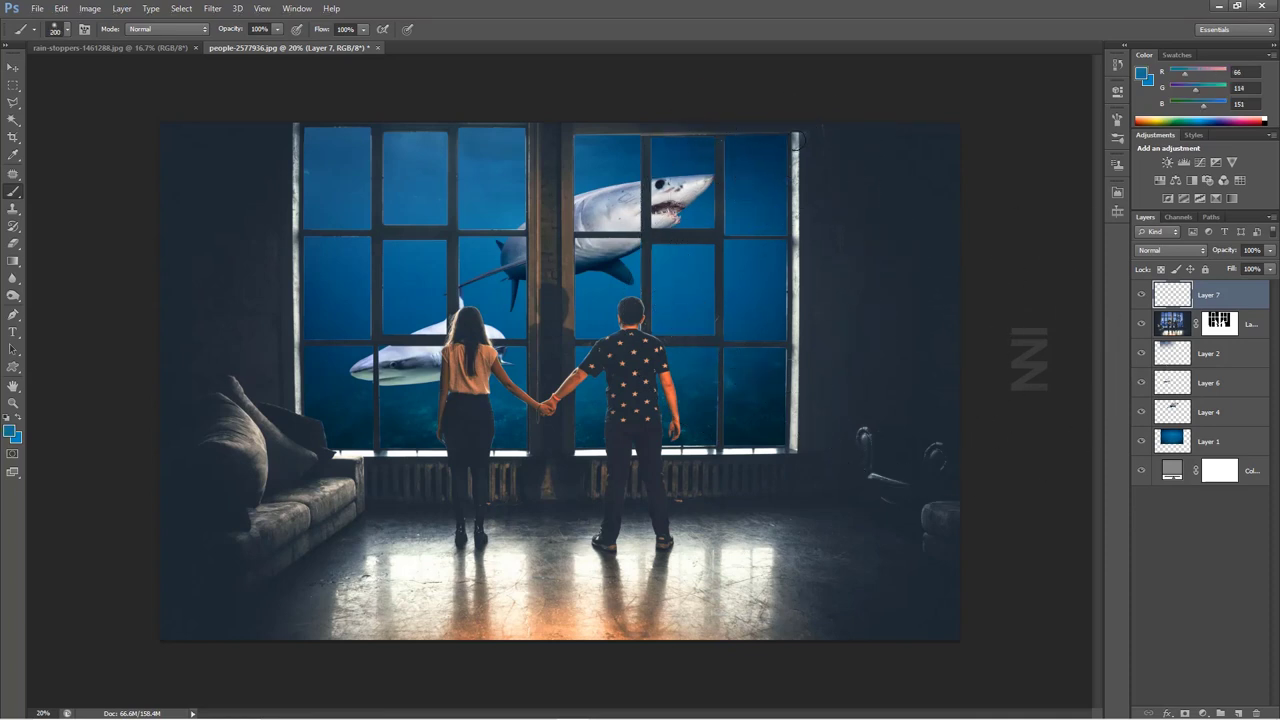
pyautogui.keyDown('shift'); pyautogui.click(794, 443); pyautogui.keyUp('shift')
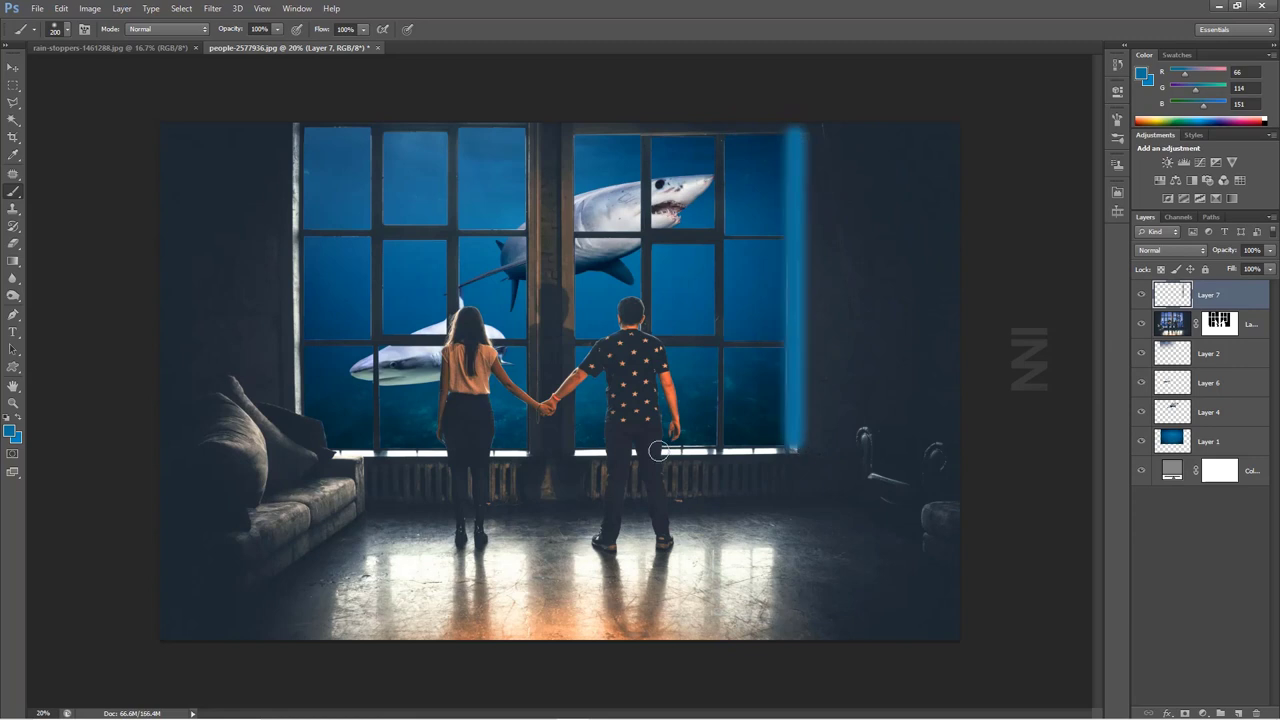
pyautogui.keyDown('shift'); pyautogui.click(578, 450); pyautogui.keyUp('shift')
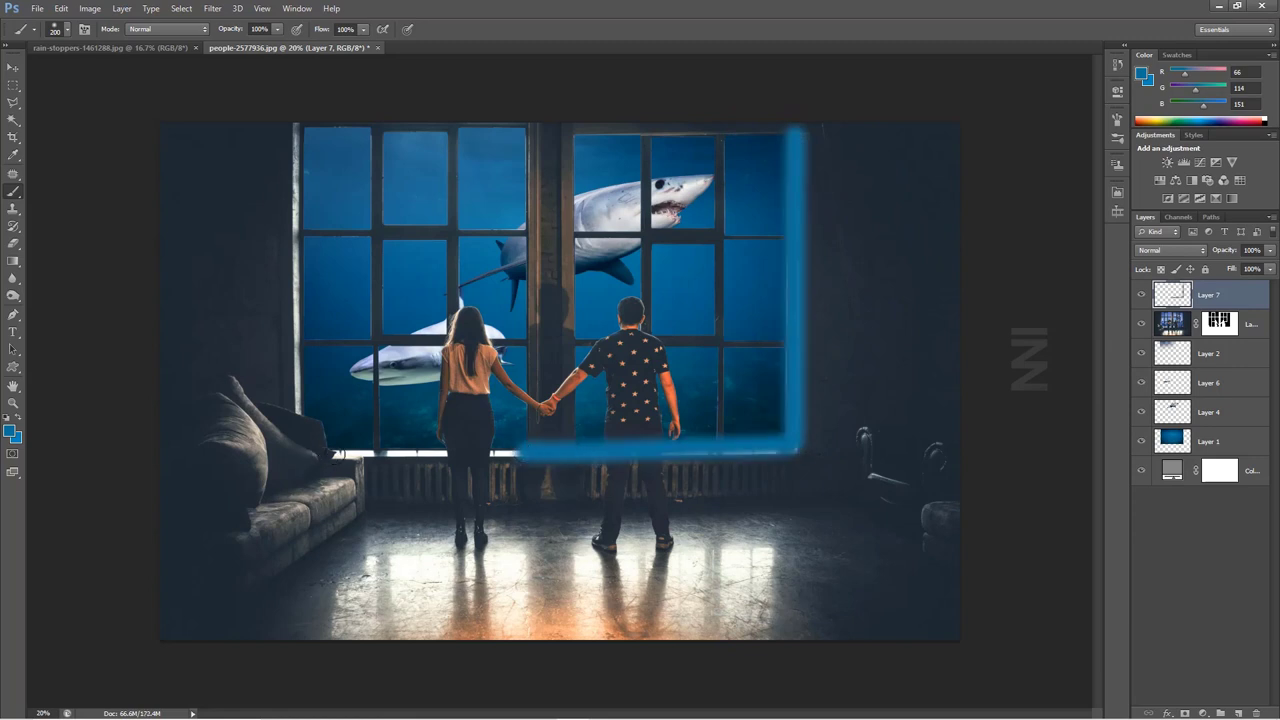
pyautogui.keyDown('shift'); pyautogui.click(330, 450); pyautogui.keyUp('shift')
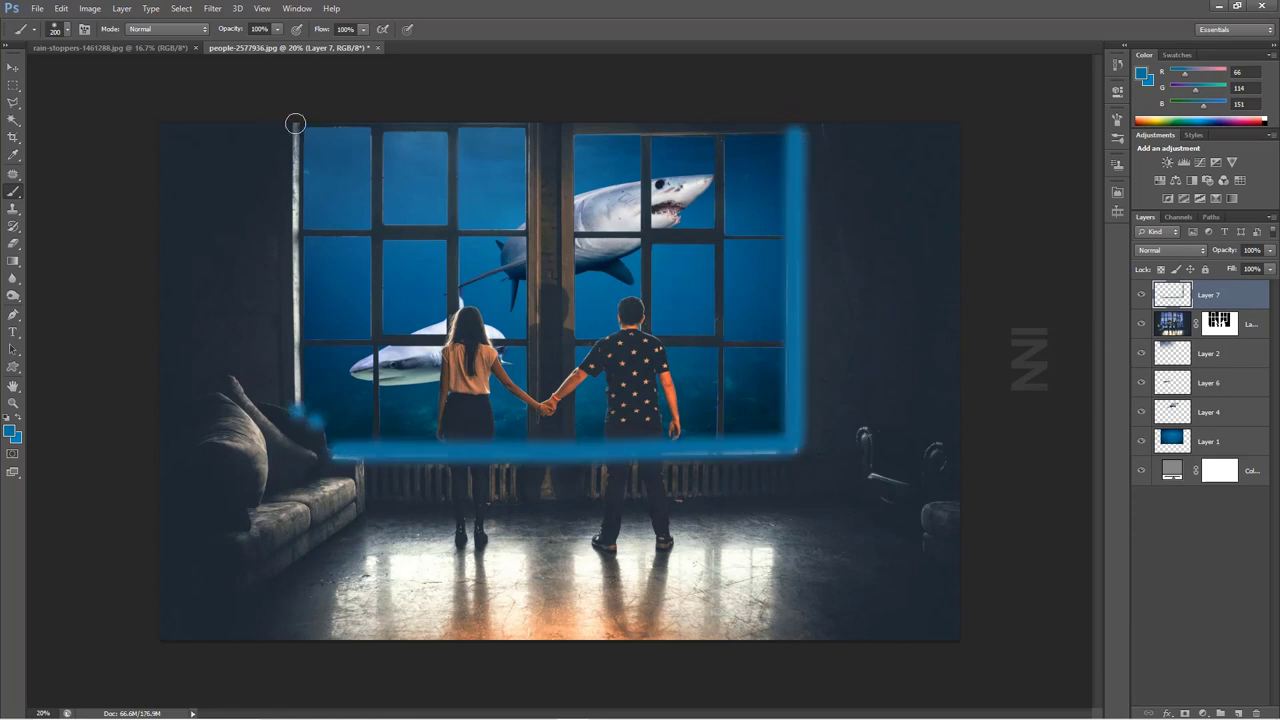
pyautogui.keyDown('shift'); pyautogui.click(294, 125); pyautogui.keyUp('shift')
# Set the blue glow layer to Soft Light and toggle its visibility to compare
pyautogui.click(10, 68)
pyautogui.click(1170, 250)
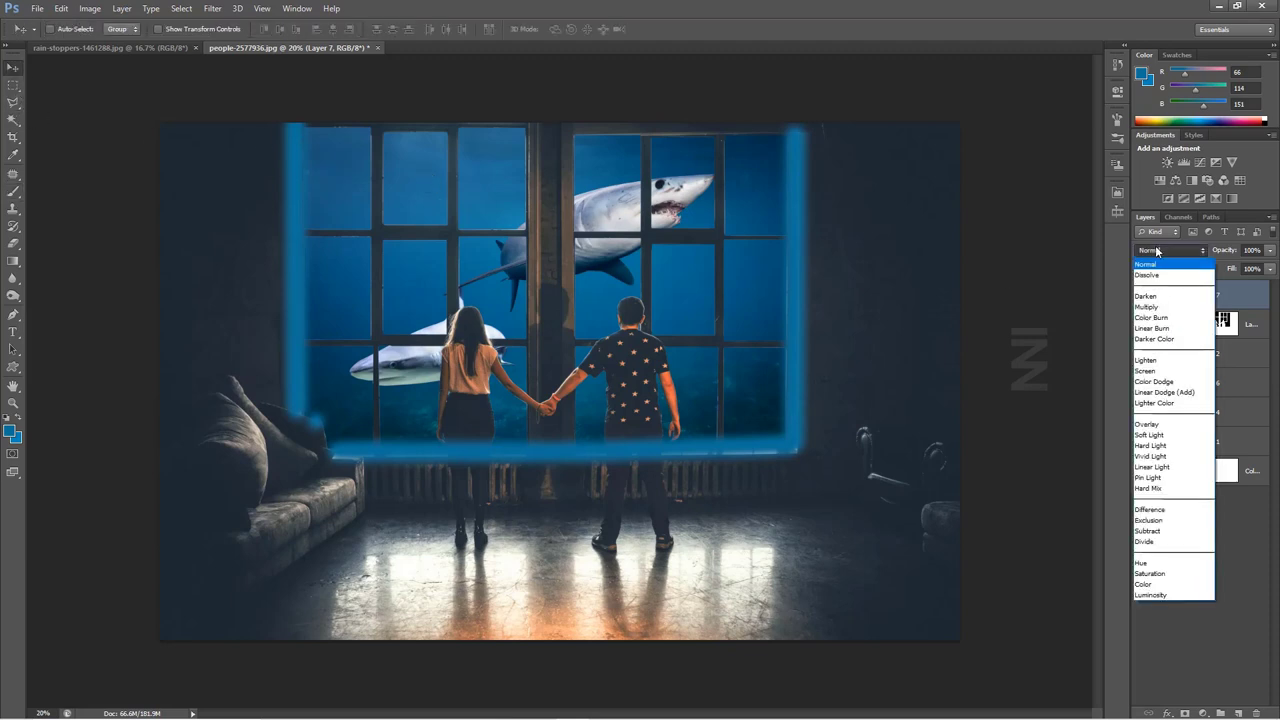
pyautogui.click(1160, 436)
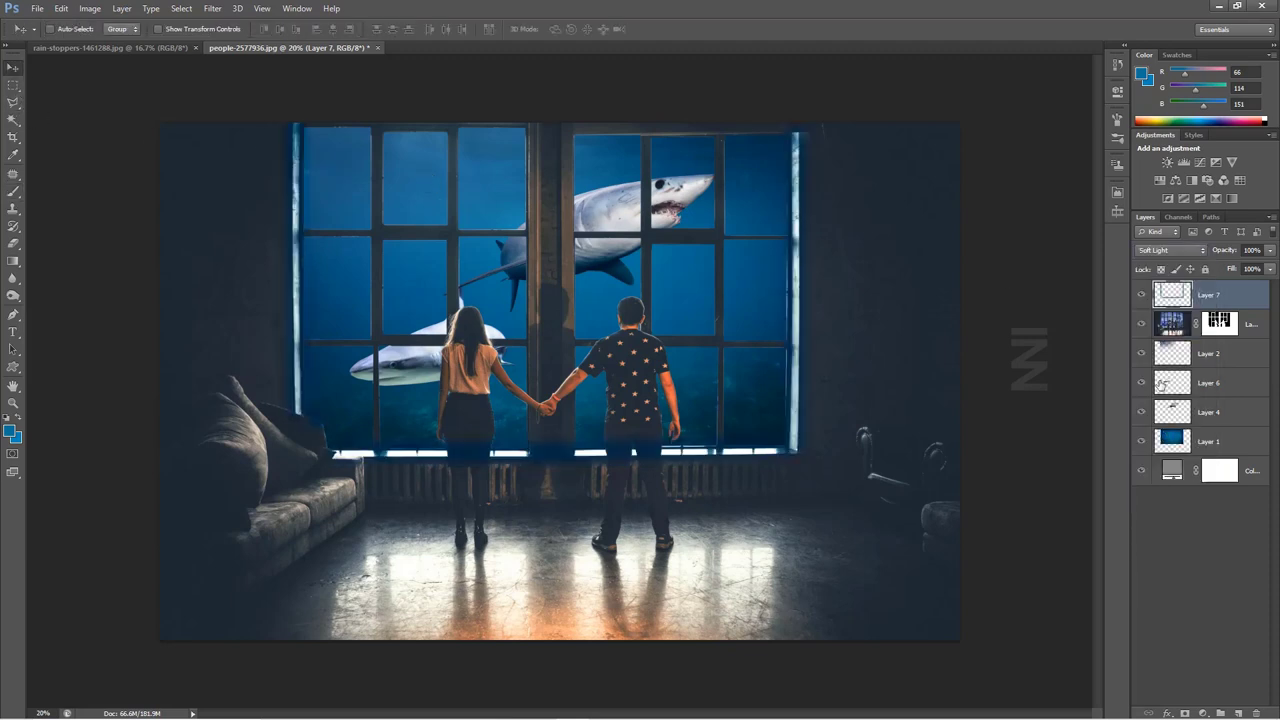
pyautogui.click(1140, 296)
pyautogui.click(1143, 298)
pyautogui.scroll(3, 540, 440)
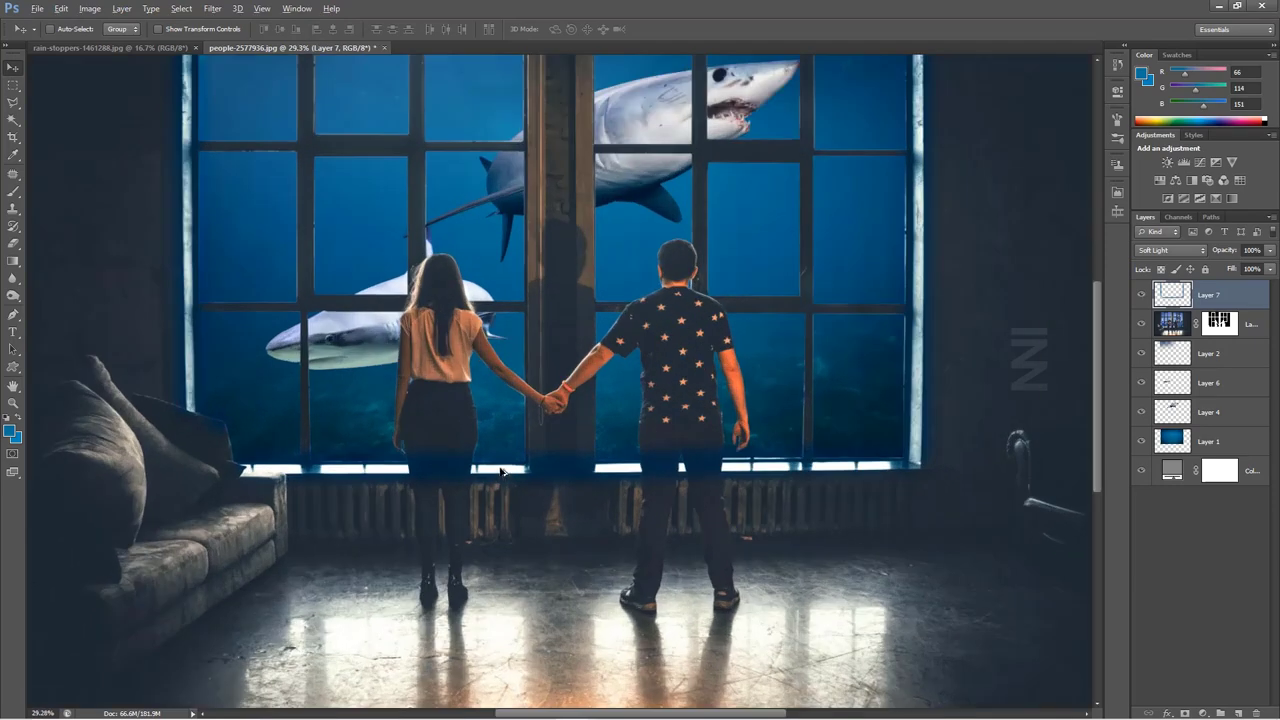
# Erase the blue glow from the man's and woman's legs with a smaller eraser
pyautogui.click(14, 243)
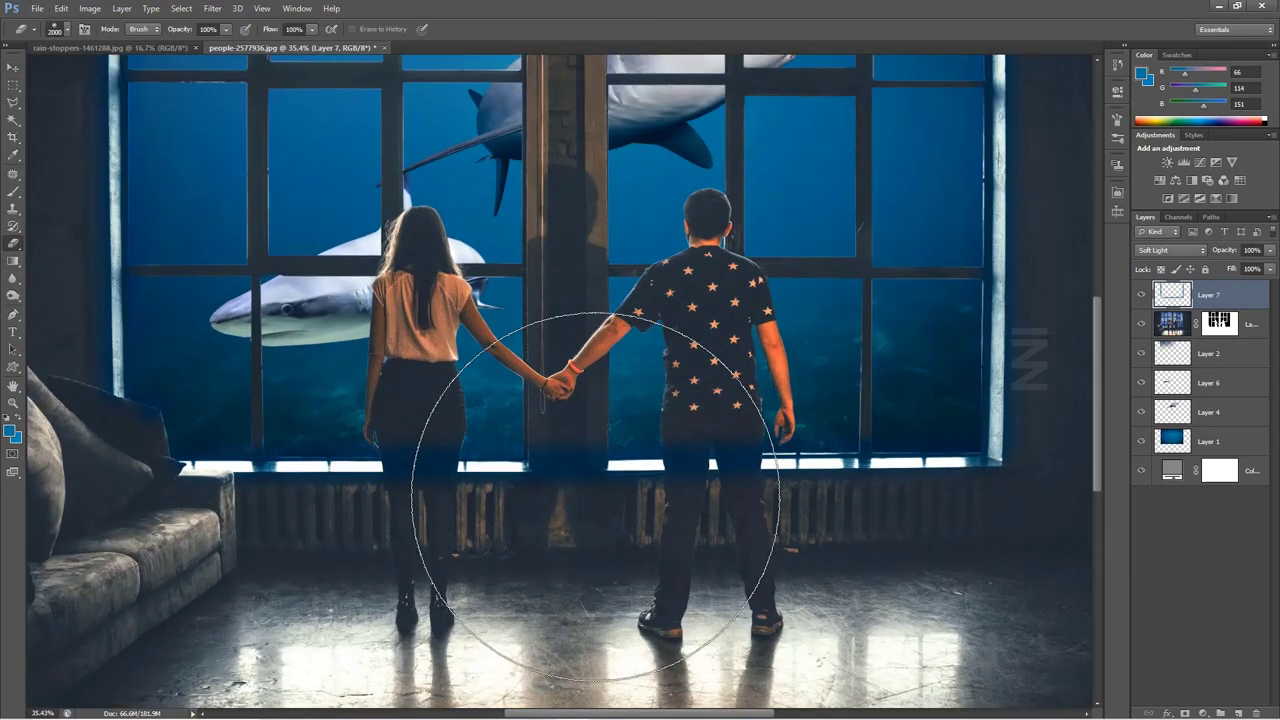
pyautogui.press('[')
pyautogui.press('[')
pyautogui.press('[')
pyautogui.moveTo(541, 437)
pyautogui.mouseDown()
pyautogui.moveTo(551, 460)
pyautogui.moveTo(591, 463)
pyautogui.moveTo(600, 477)
pyautogui.moveTo(681, 480)
pyautogui.mouseUp()
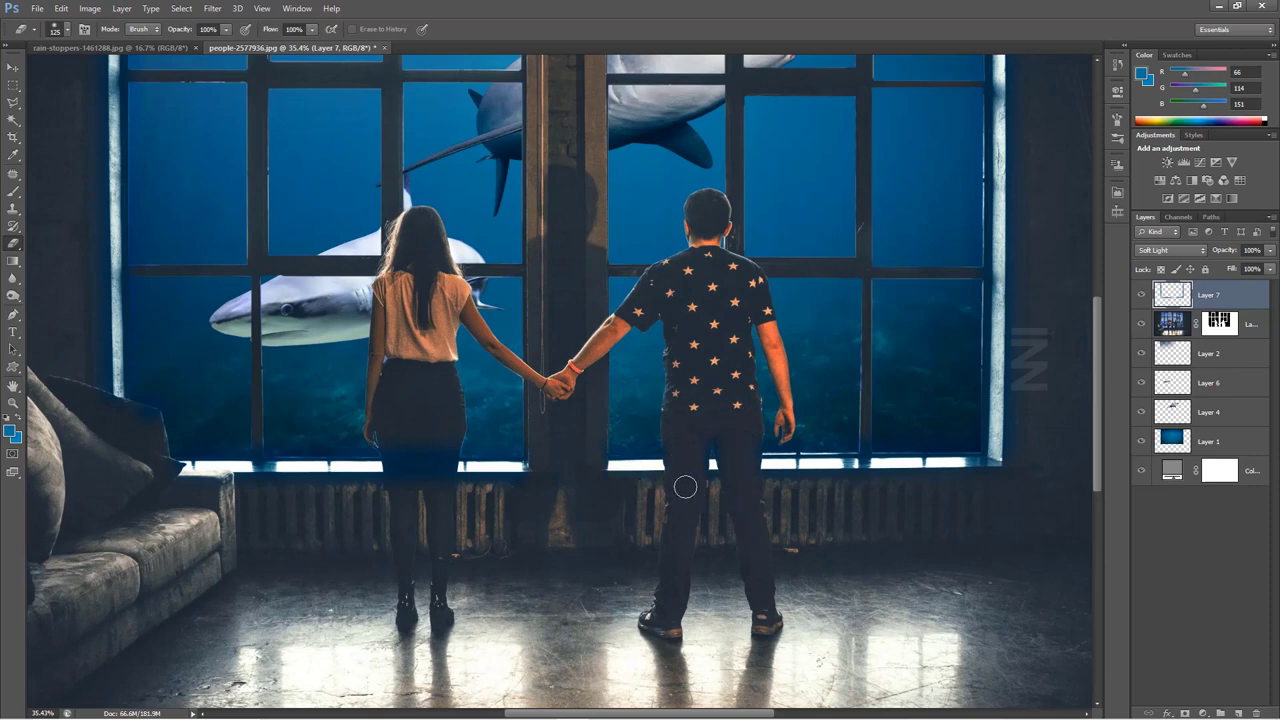
pyautogui.moveTo(443, 492)
pyautogui.mouseDown()
pyautogui.moveTo(409, 514)
pyautogui.moveTo(397, 495)
pyautogui.mouseUp()
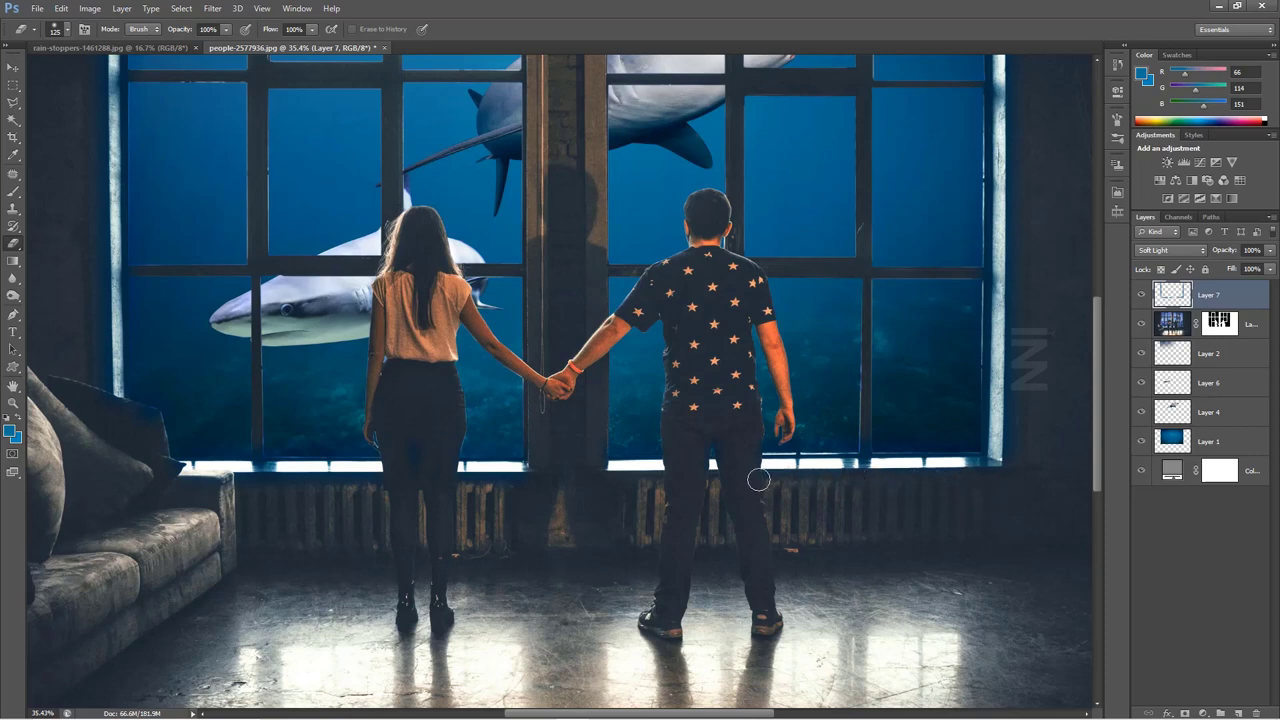
# Pan around the image to inspect the window's right side, the sofa and the couple
pyautogui.hscroll(5, 854, 493)
pyautogui.scroll(3, 860, 450)
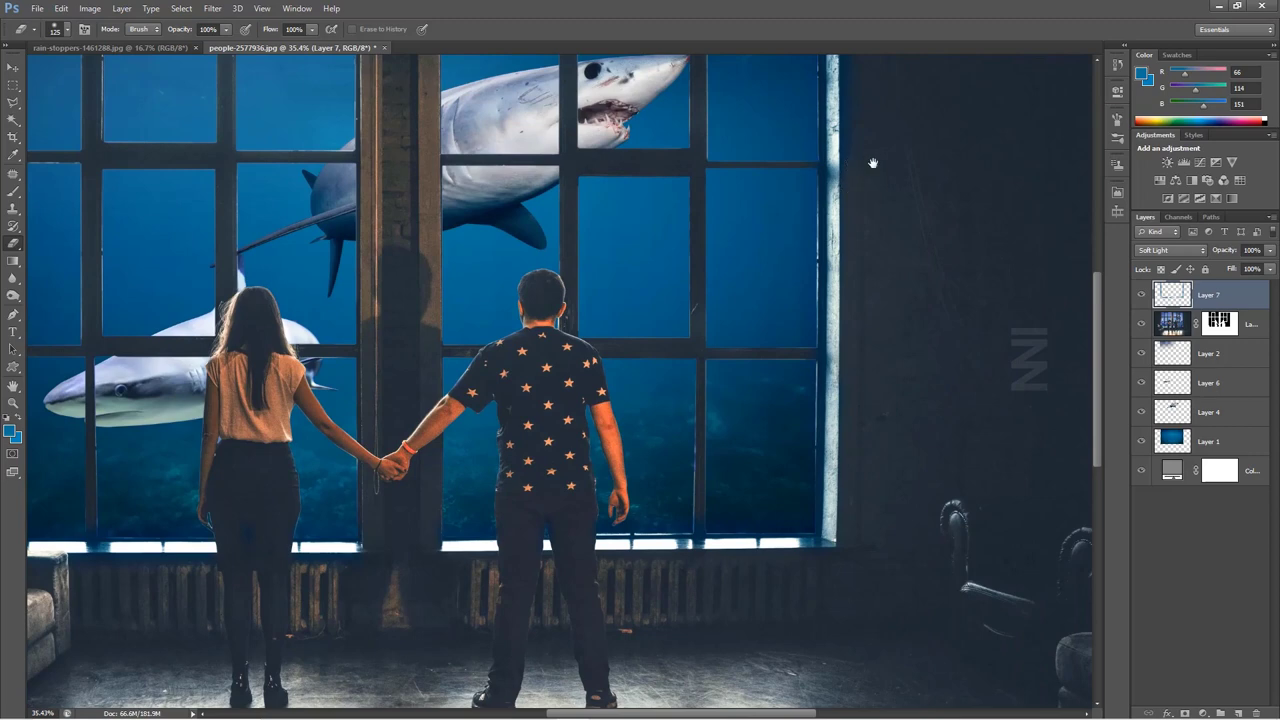
pyautogui.moveTo(873, 163); pyautogui.dragTo(720, 483)
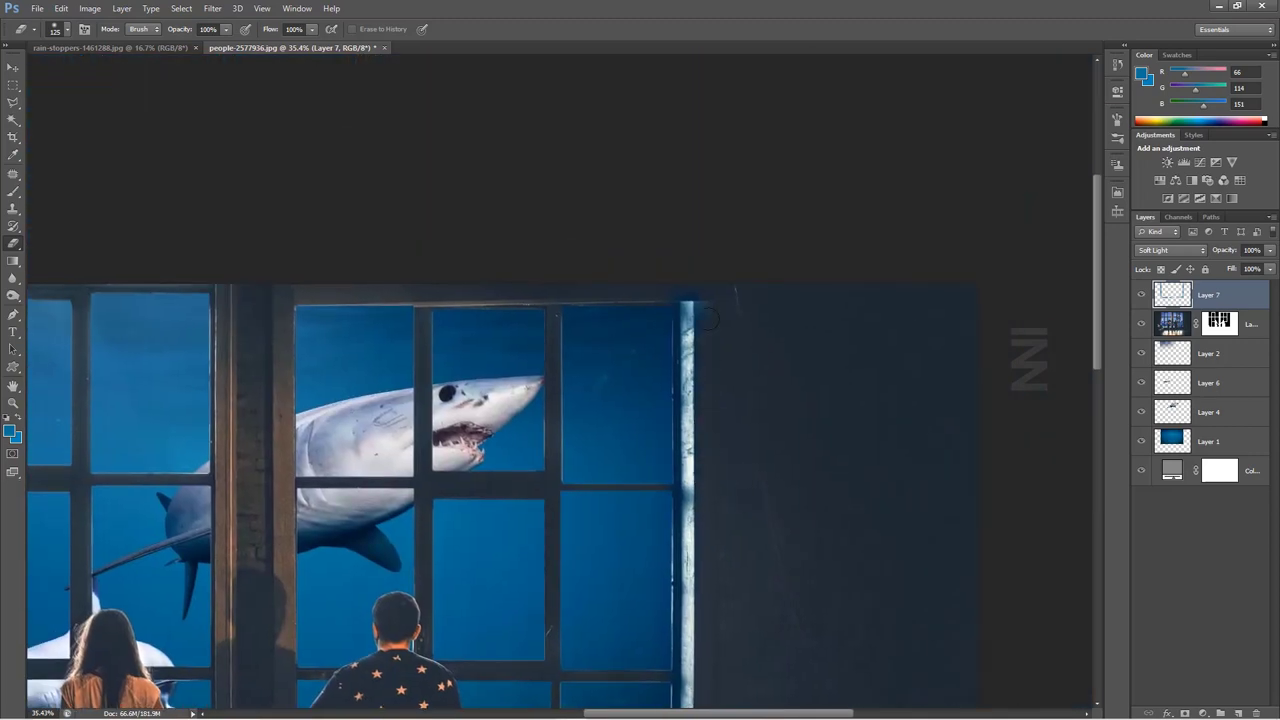
pyautogui.hscroll(-1, 862, 372)
pyautogui.hscroll(-2, 808, 337)
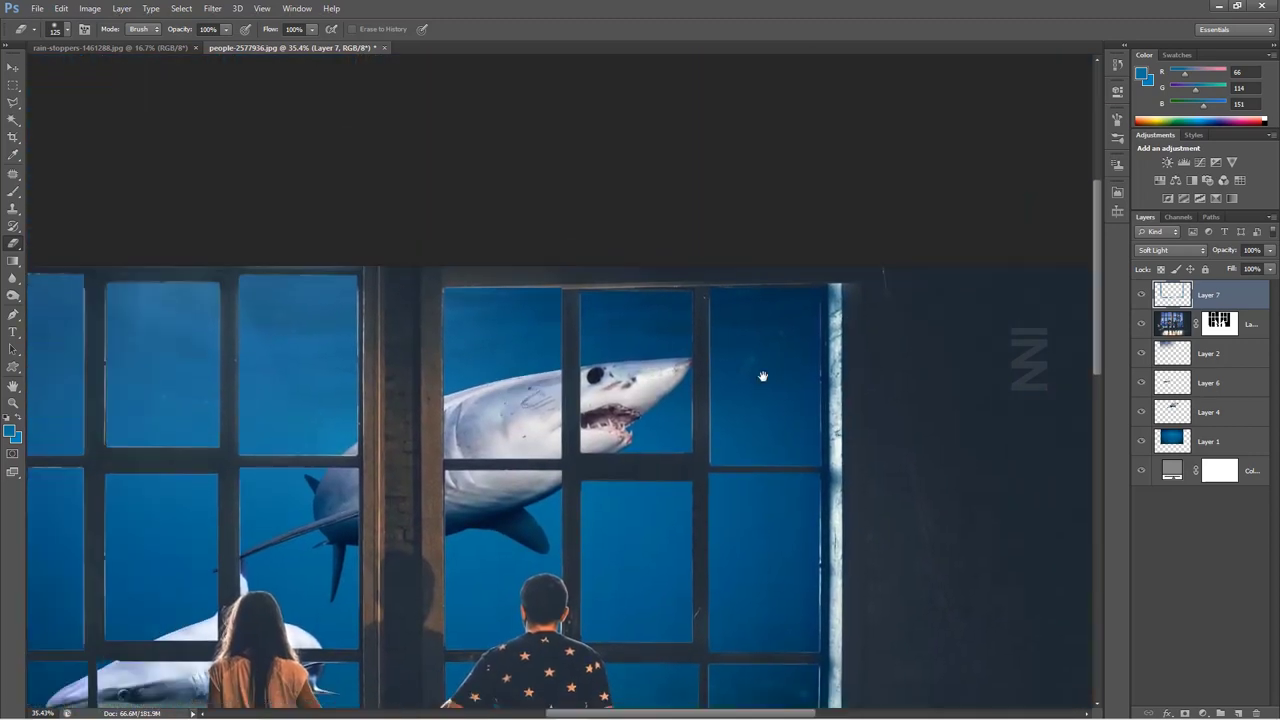
pyautogui.hscroll(-6, 763, 374)
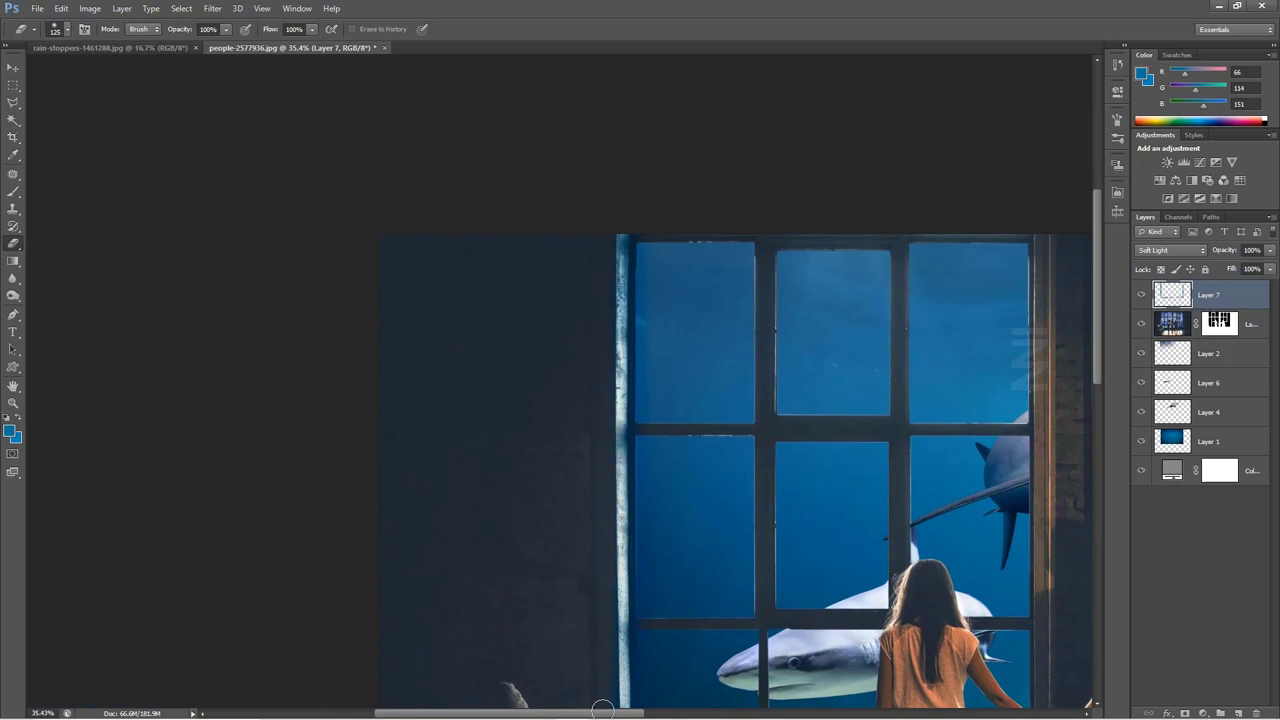
pyautogui.moveTo(602, 709); pyautogui.dragTo(589, 300)
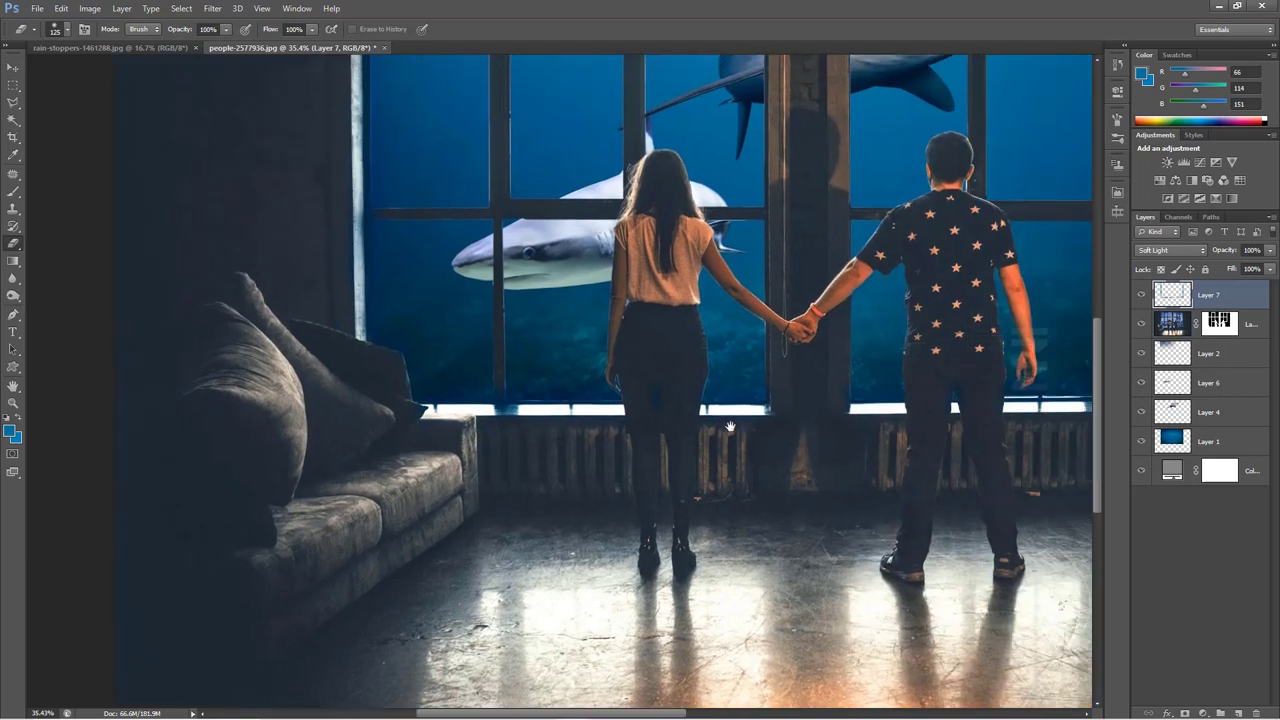
pyautogui.moveTo(1019, 385); pyautogui.dragTo(584, 450)
# Lower Layer 7's opacity to 57%
pyautogui.press('v')
pyautogui.moveTo(1236, 254); pyautogui.dragTo(1228, 256)
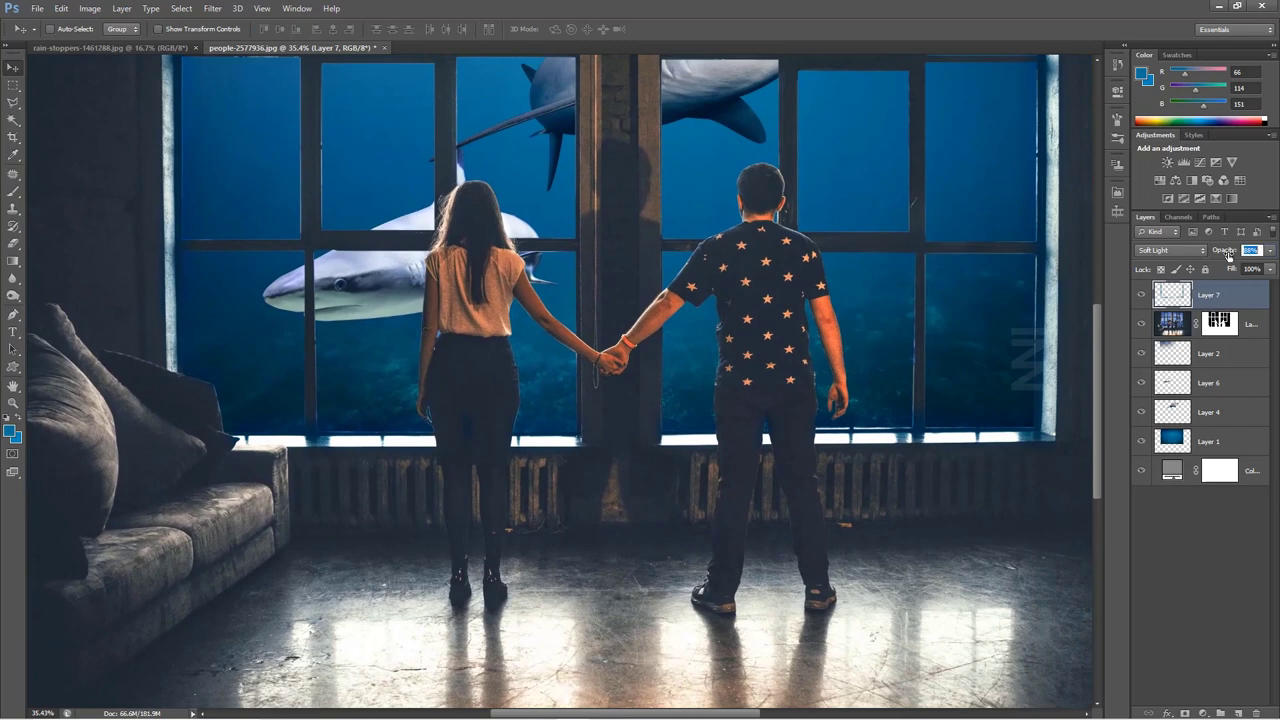
pyautogui.press('Up')
pyautogui.press('Up')
pyautogui.press('Up')
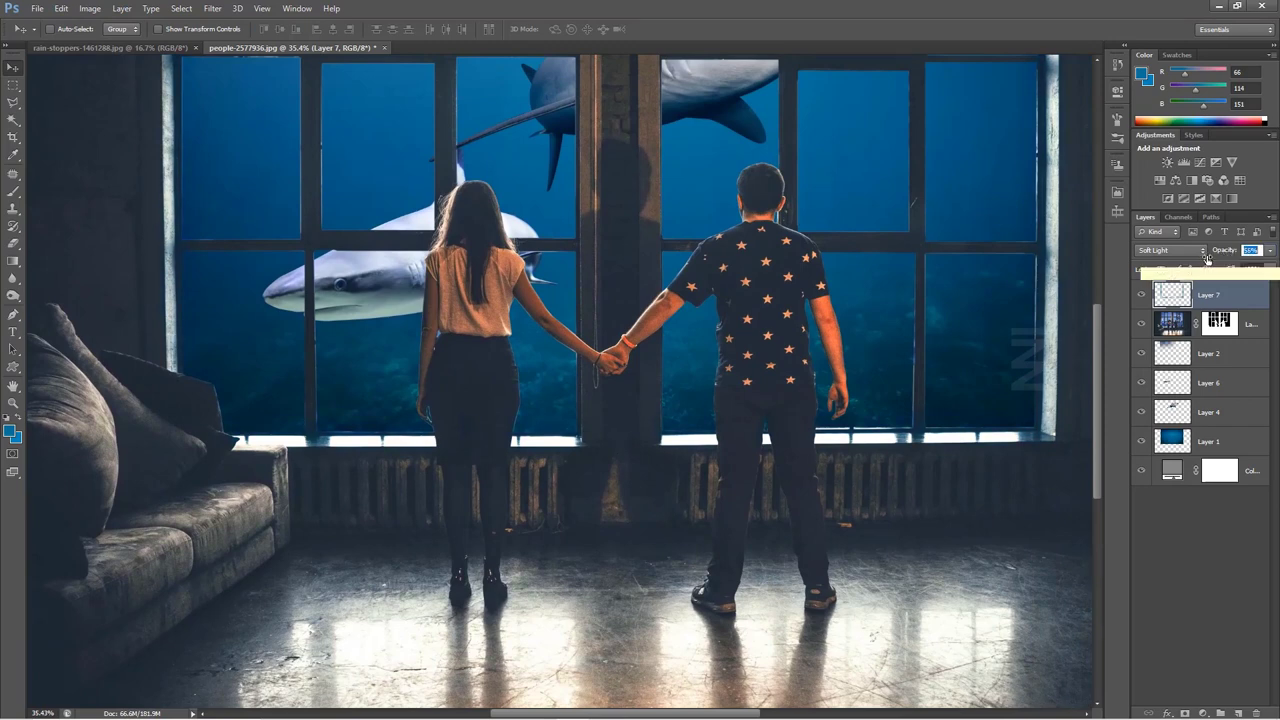
pyautogui.scroll(-5, 1207, 270)
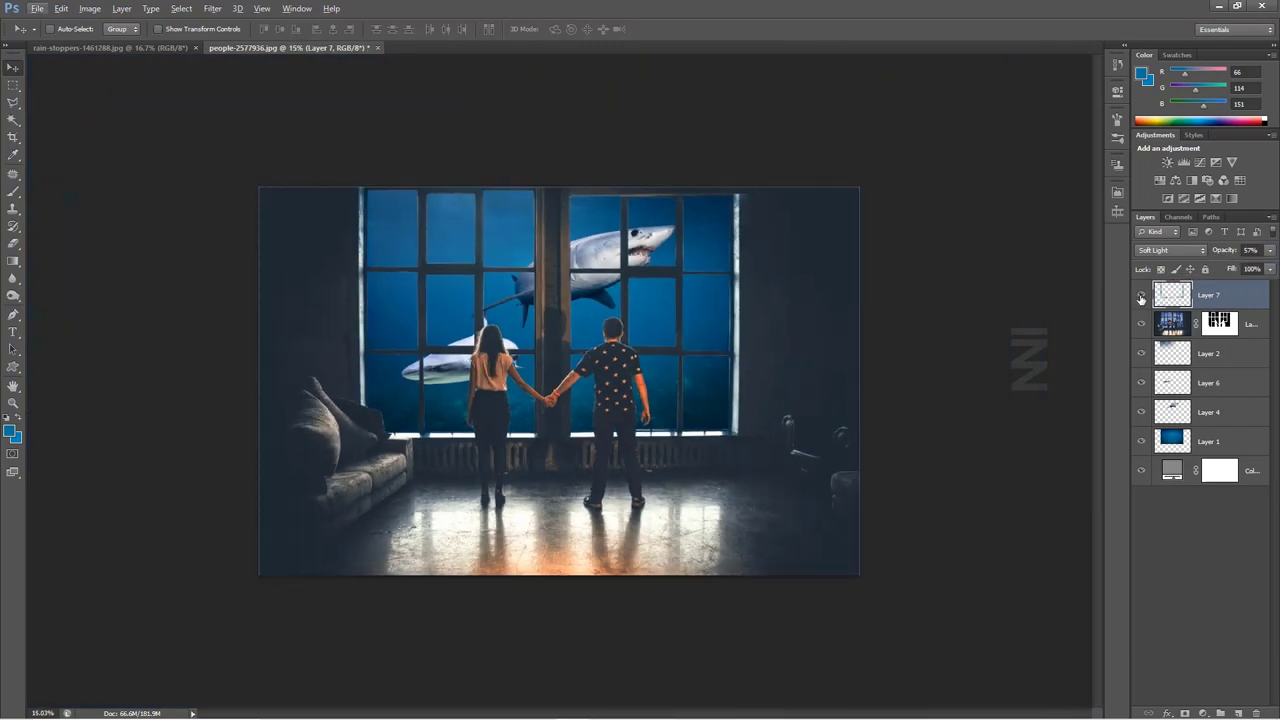
pyautogui.scroll(2, 522, 368)
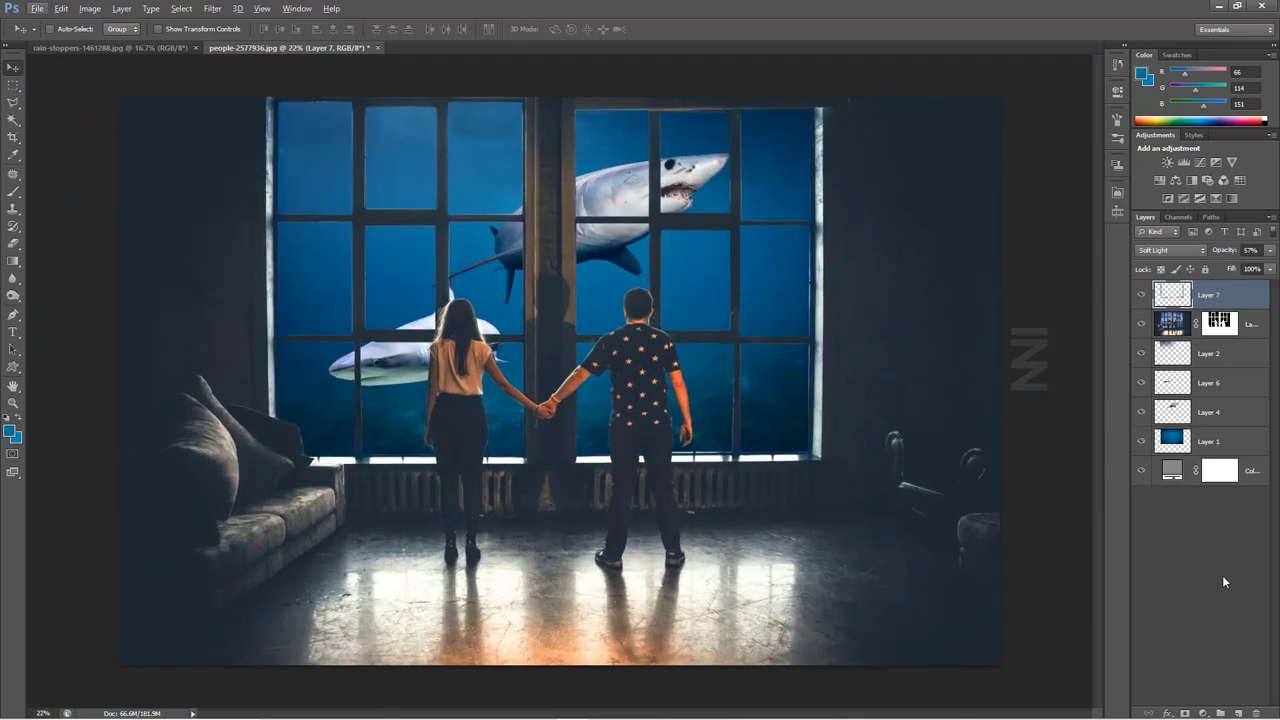
pyautogui.click(1238, 711)
# Paint blue across the floor with a large brush on Layer 8 and set it to Soft Light
pyautogui.press('b')
pyautogui.scroll(-2, 643, 571)
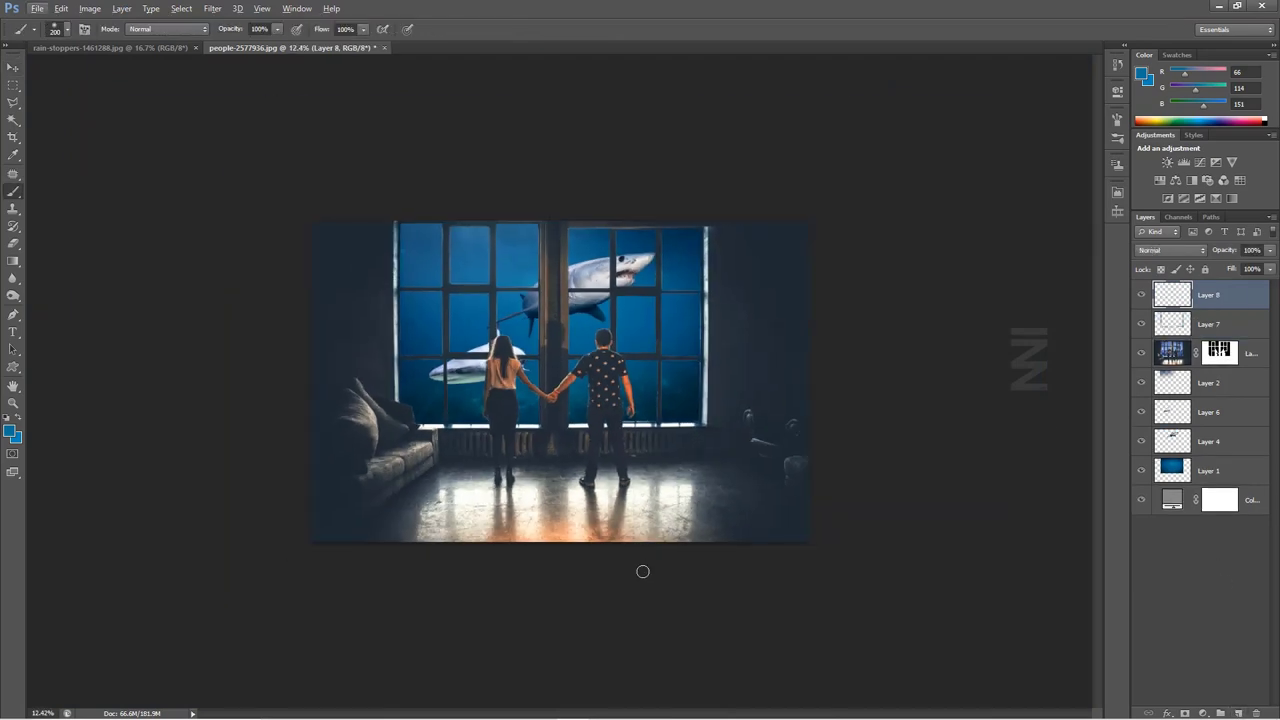
pyautogui.press(']')
pyautogui.press(']')
pyautogui.press(']')
pyautogui.moveTo(720, 549)
pyautogui.mouseDown()
pyautogui.moveTo(473, 532)
pyautogui.moveTo(671, 500)
pyautogui.mouseUp()
pyautogui.press('v')
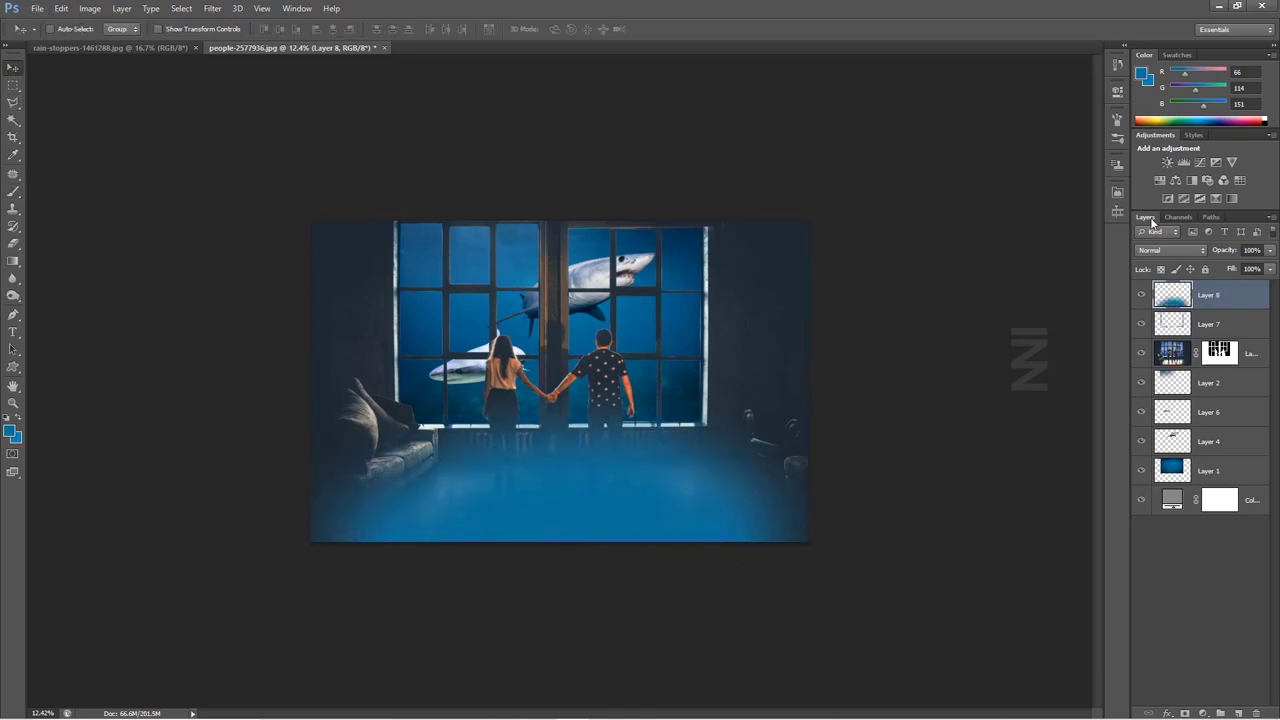
pyautogui.click(1158, 252)
pyautogui.click(1148, 416)
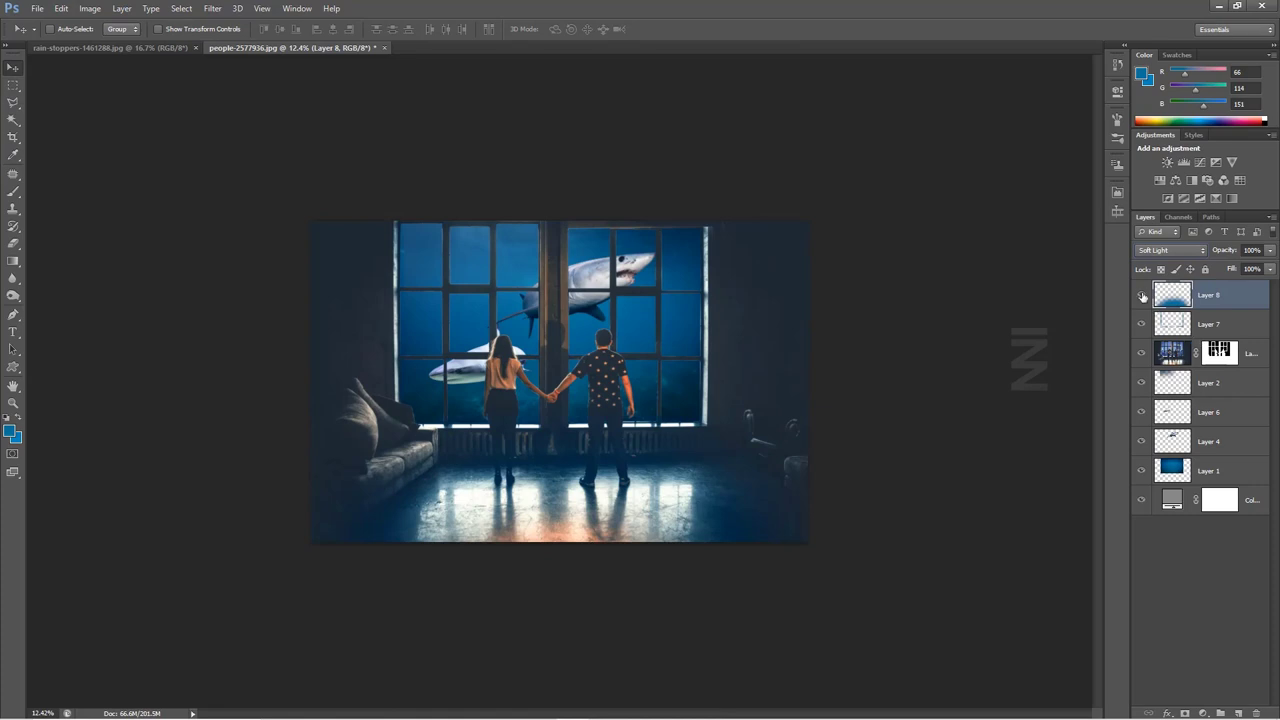
pyautogui.hotkey('ctrl', '0')
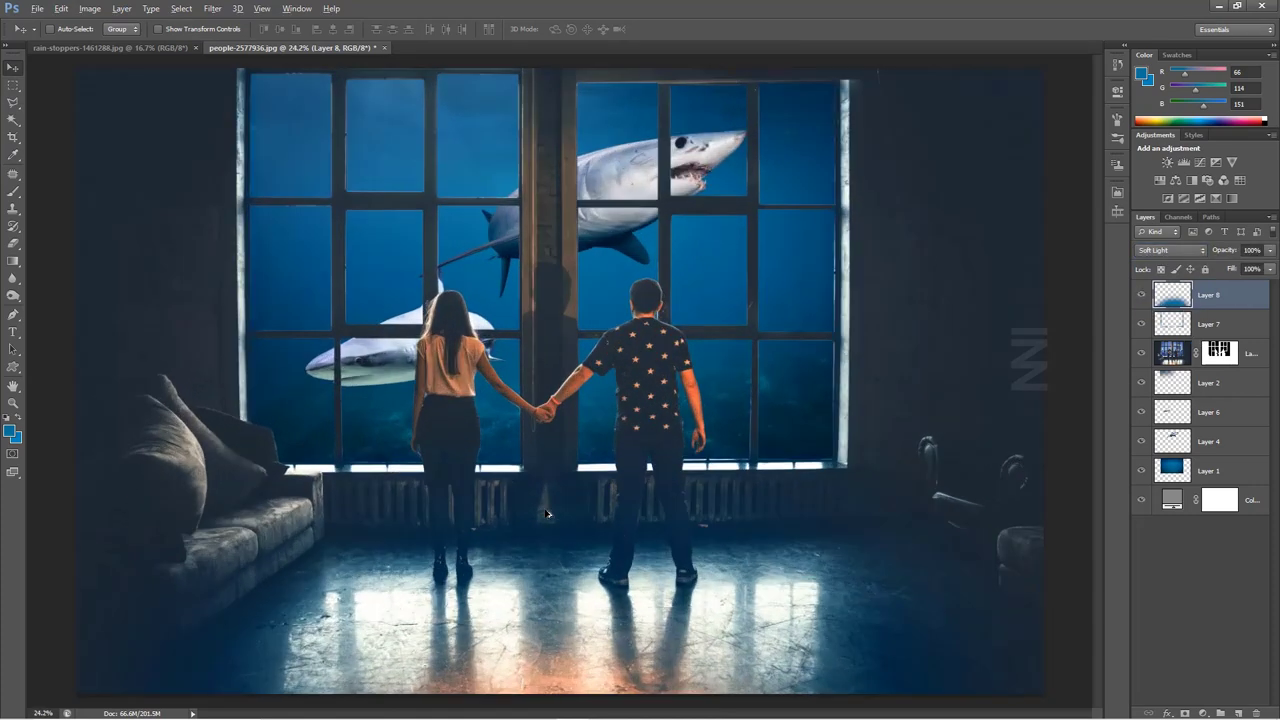
# Erase the floor glow from the couple's legs and the lower-left corner
pyautogui.press('b')
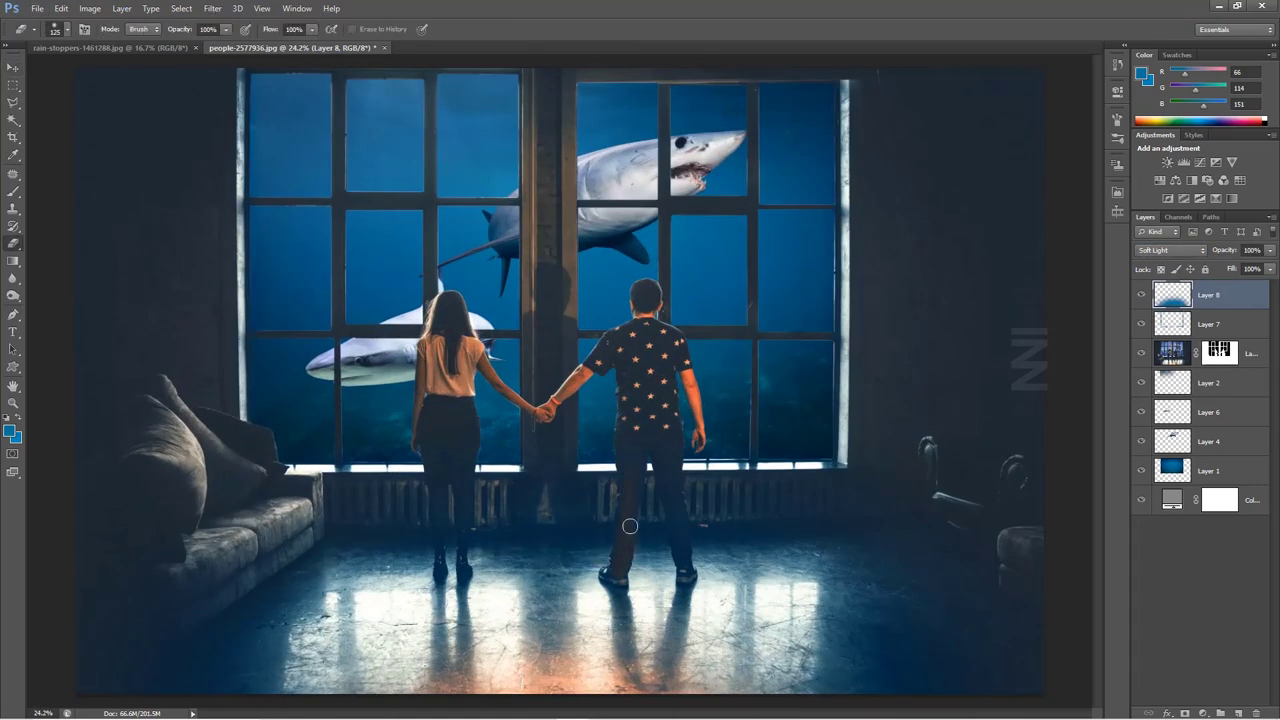
pyautogui.moveTo(678, 517); pyautogui.dragTo(677, 524)
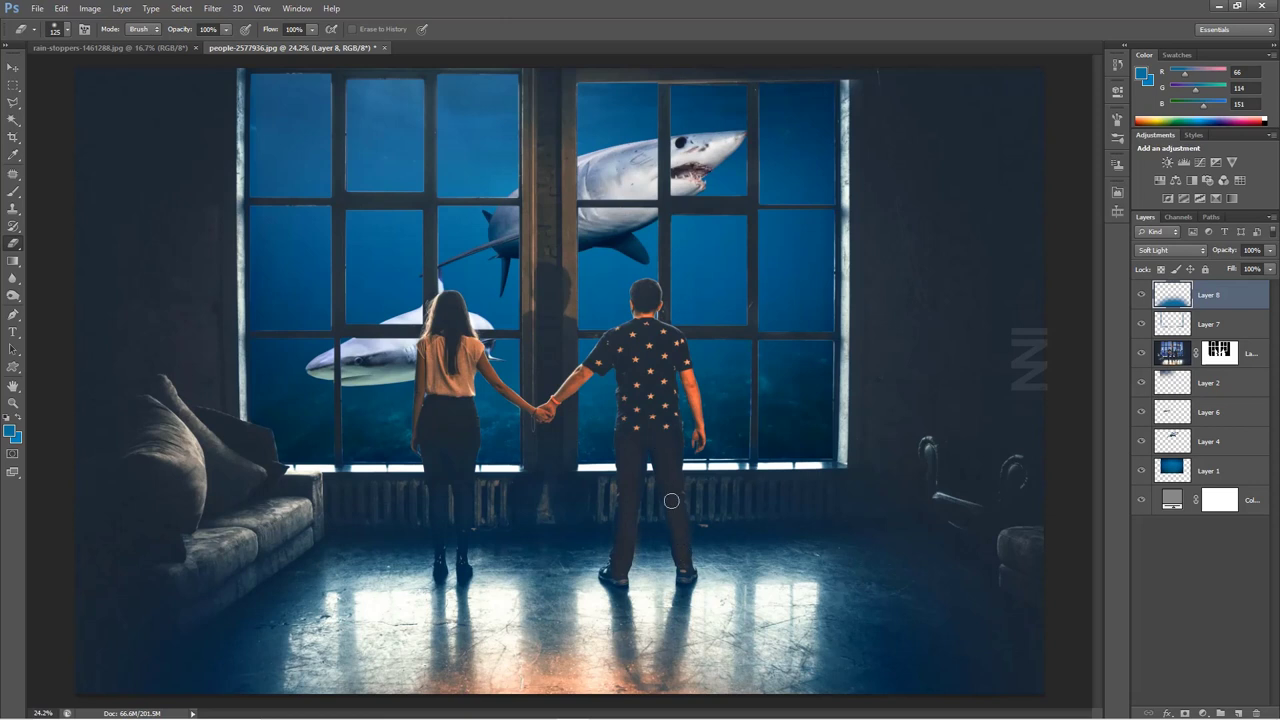
pyautogui.moveTo(432, 564); pyautogui.dragTo(436, 449)
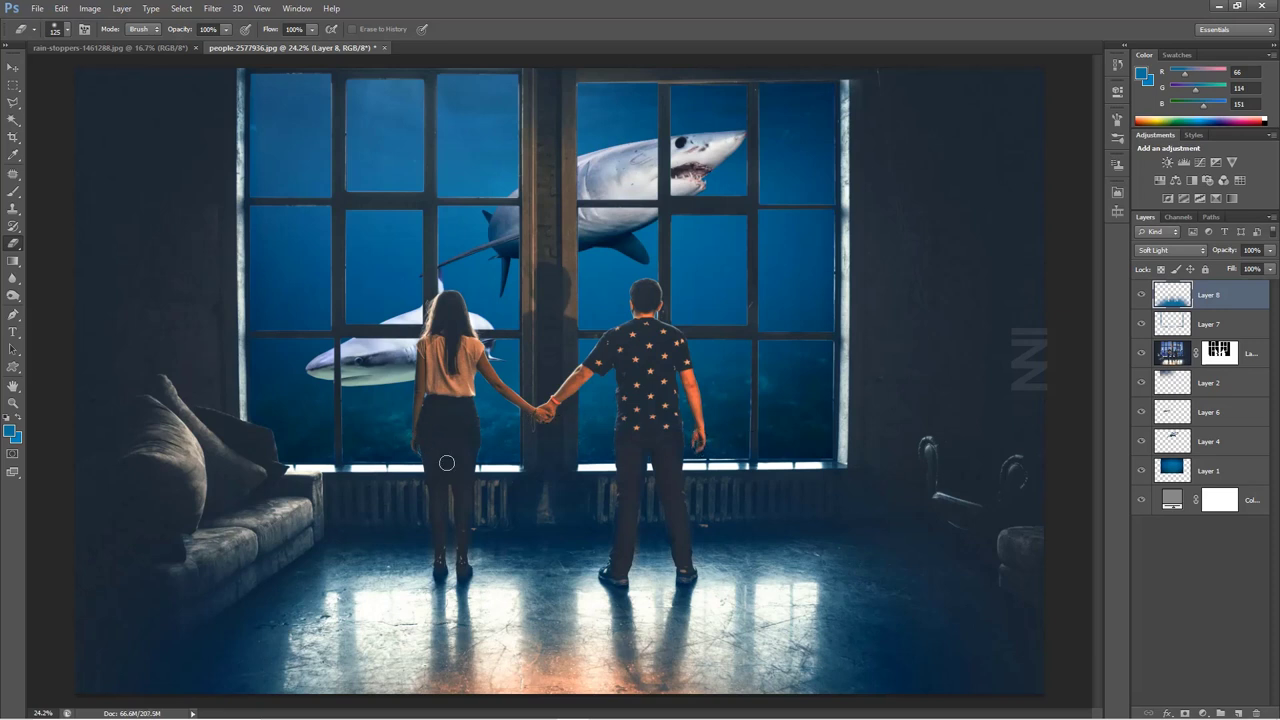
pyautogui.press(']')
pyautogui.press(']')
pyautogui.press(']')
pyautogui.press(']')
pyautogui.press(']')
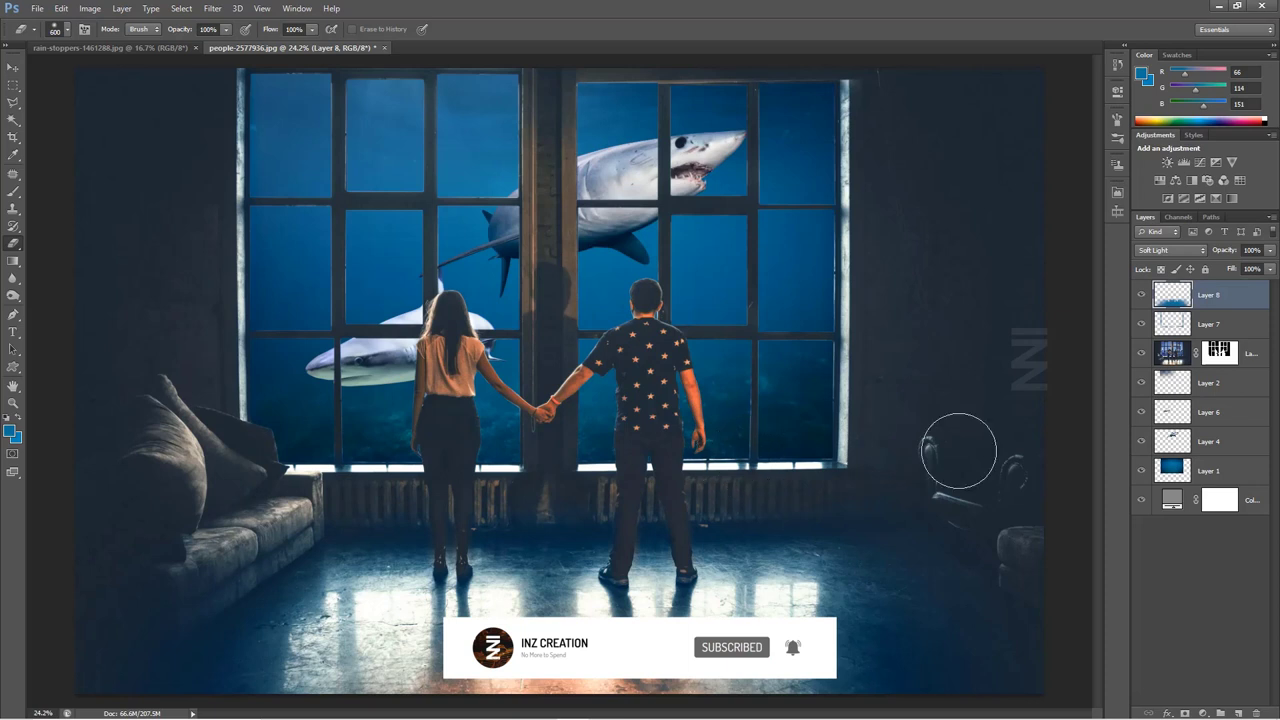
pyautogui.moveTo(114, 623); pyautogui.dragTo(100, 655)
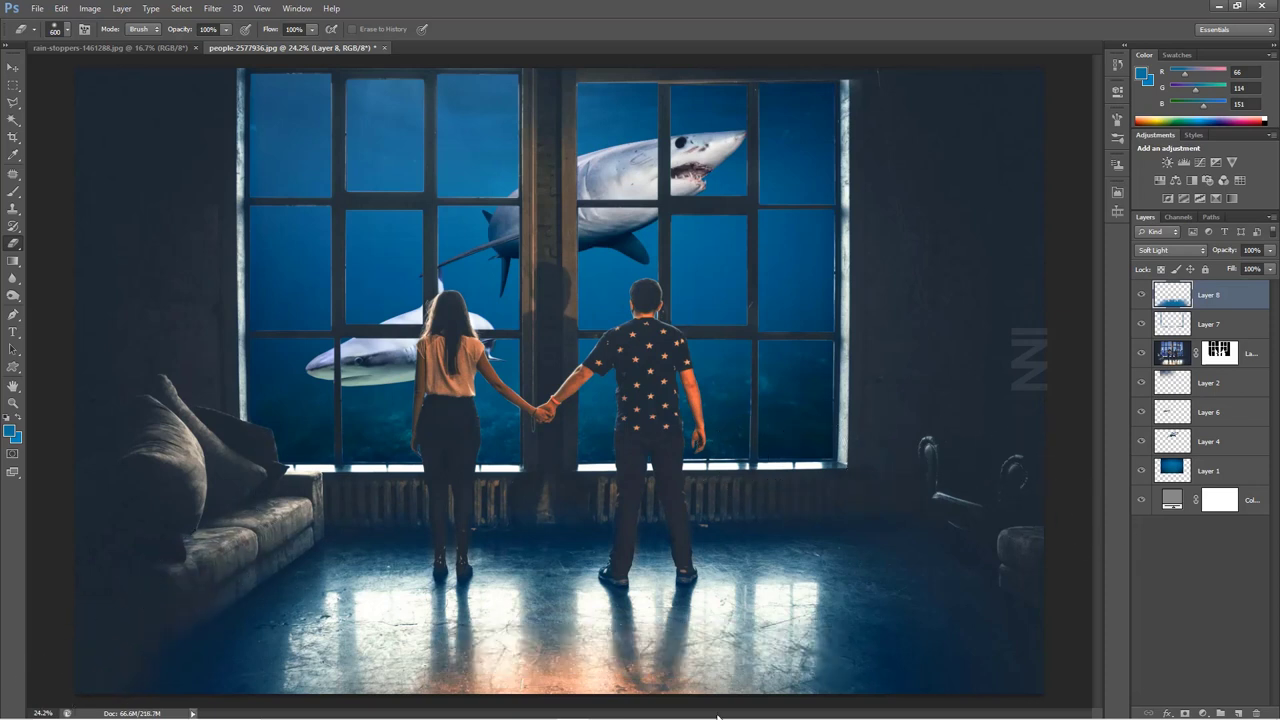
# Lower Layer 8's opacity to 70%
pyautogui.click(12, 67)
pyautogui.scroll(-3, 560, 380)
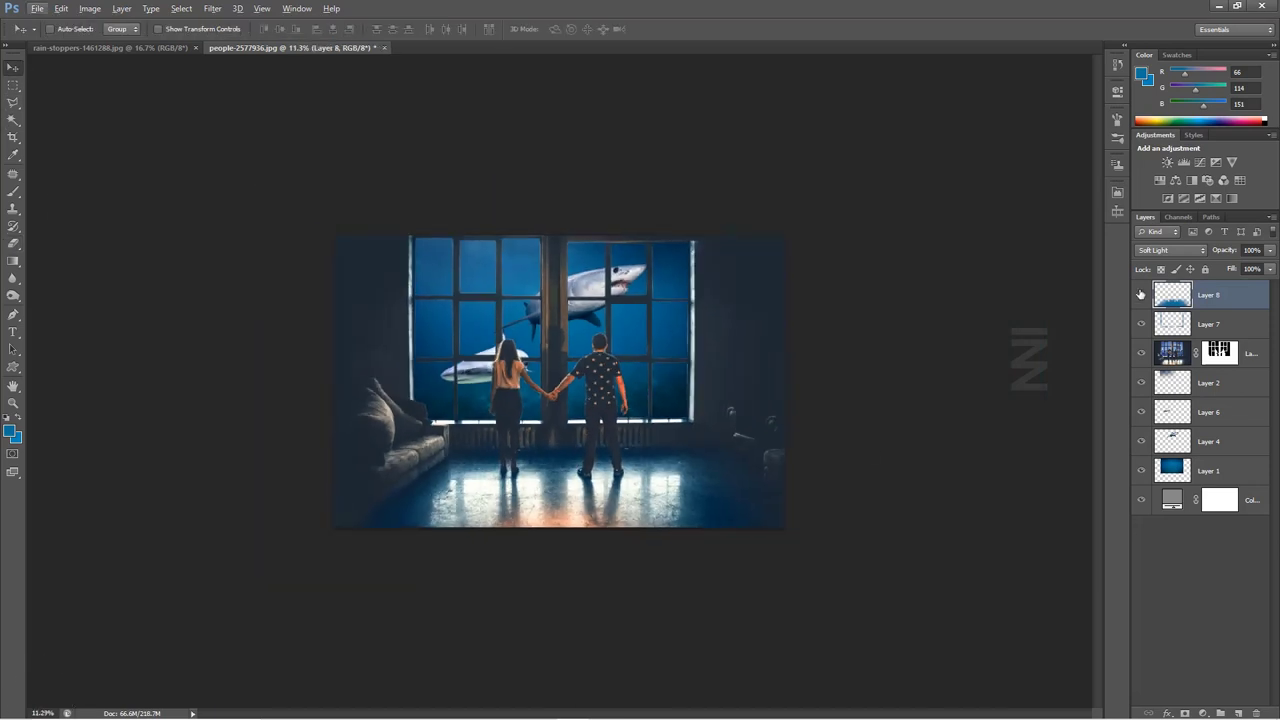
pyautogui.moveTo(1230, 251); pyautogui.dragTo(1213, 256)
pyautogui.scroll(2, 563, 392)
pyautogui.scroll(2, 563, 392)
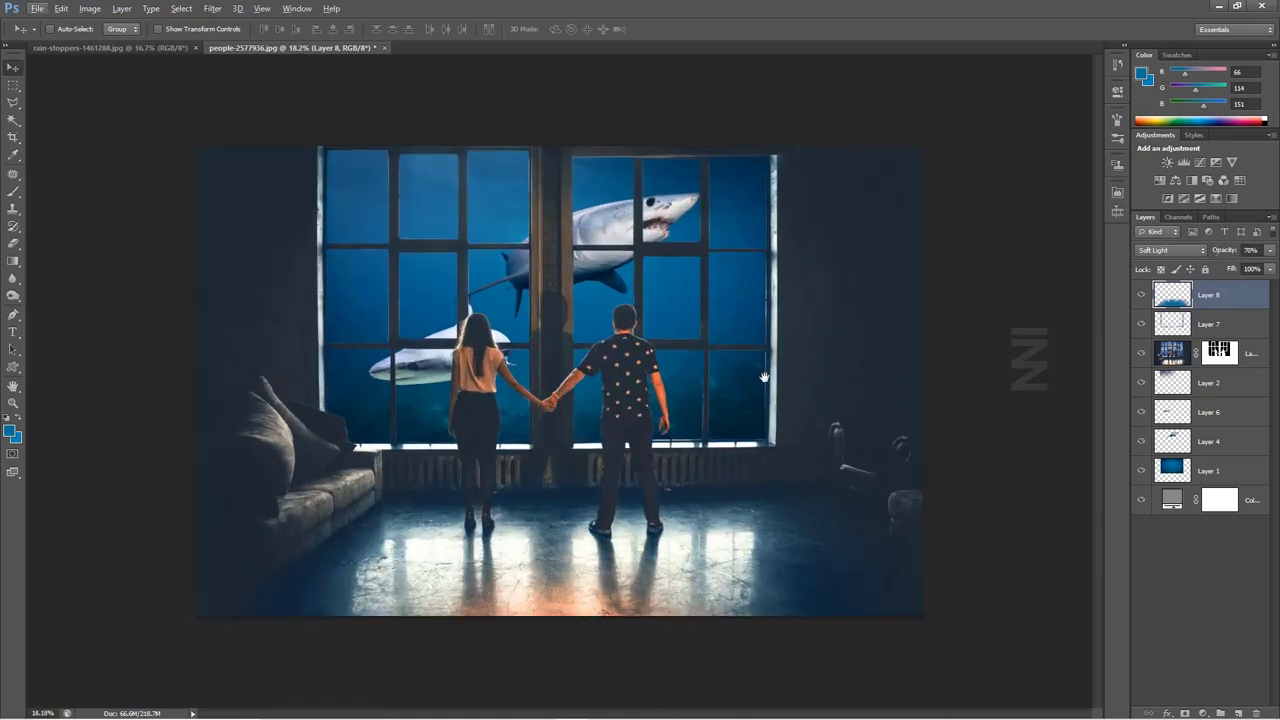
# Copy the rain-on-glass photo into the composite, close it unsaved, and move Layer 9 below the masked layer
pyautogui.click(158, 46)
pyautogui.moveTo(450, 273); pyautogui.dragTo(245, 52)
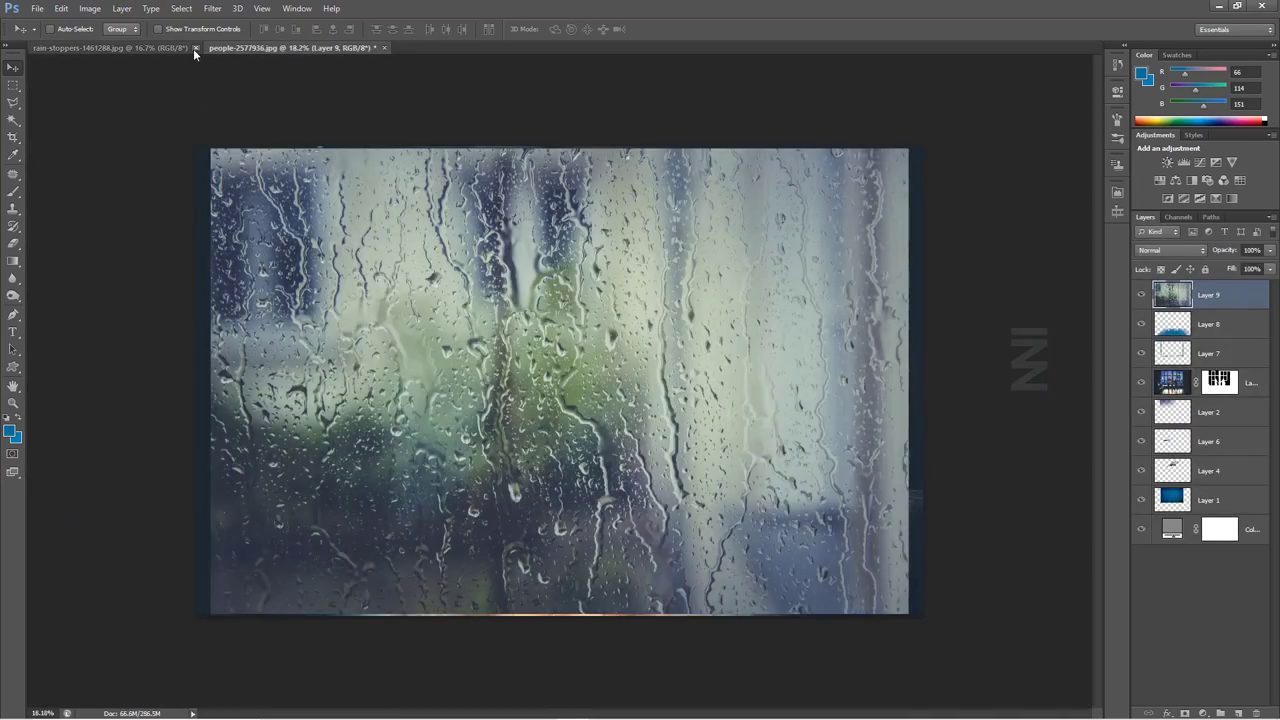
pyautogui.click(195, 48)
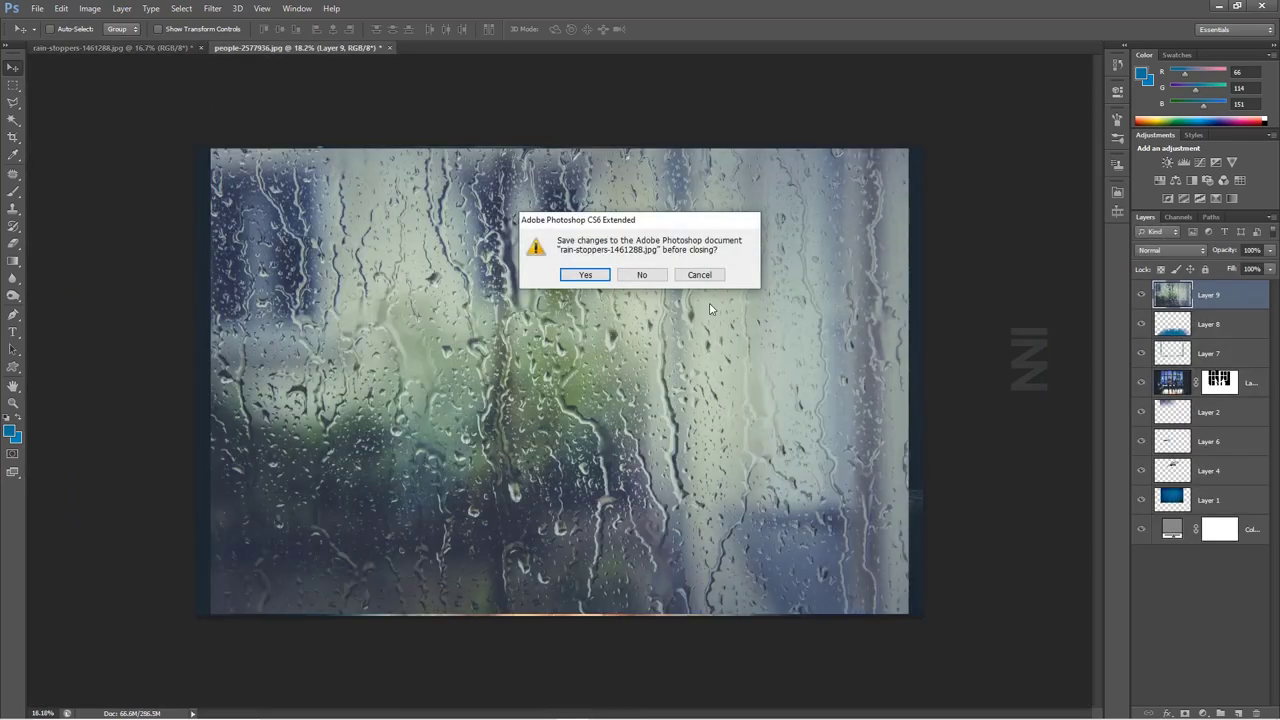
pyautogui.click(645, 272)
pyautogui.moveTo(1230, 300); pyautogui.dragTo(1220, 396)
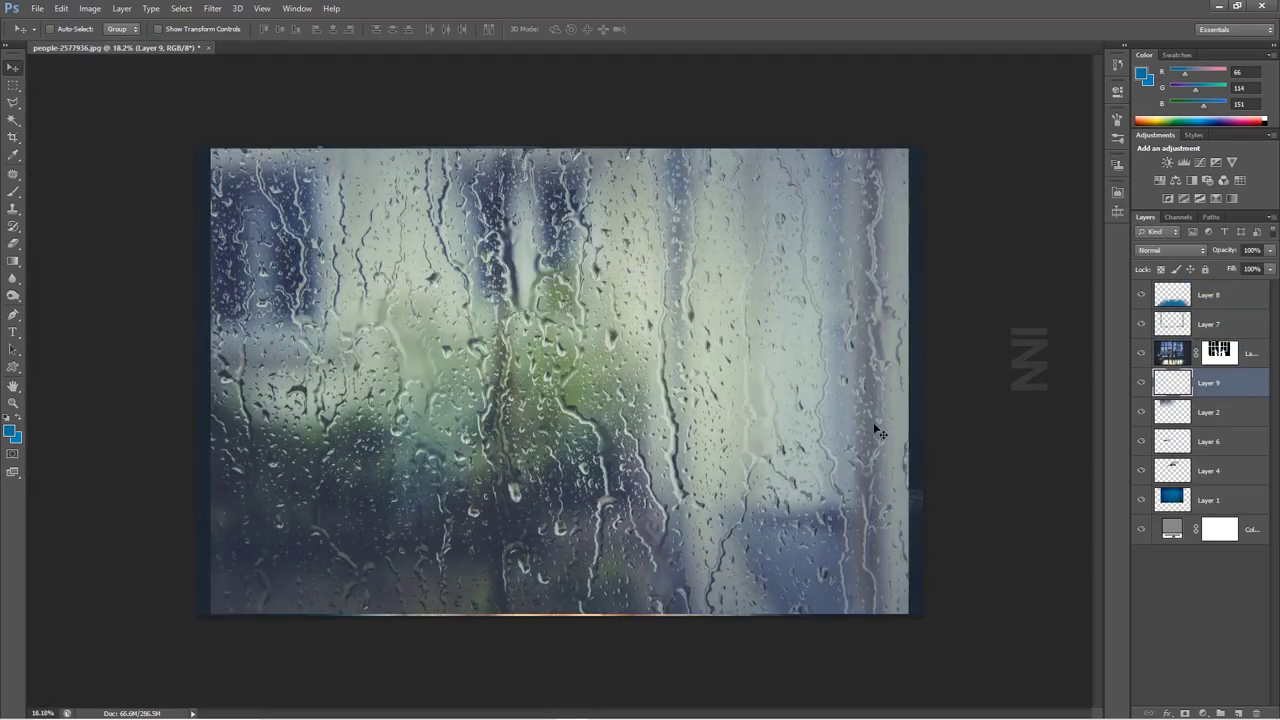
# Scale the rain layer down to fit the window panes
pyautogui.hotkey('ctrl', 't')
pyautogui.moveTo(907, 612); pyautogui.dragTo(800, 470)
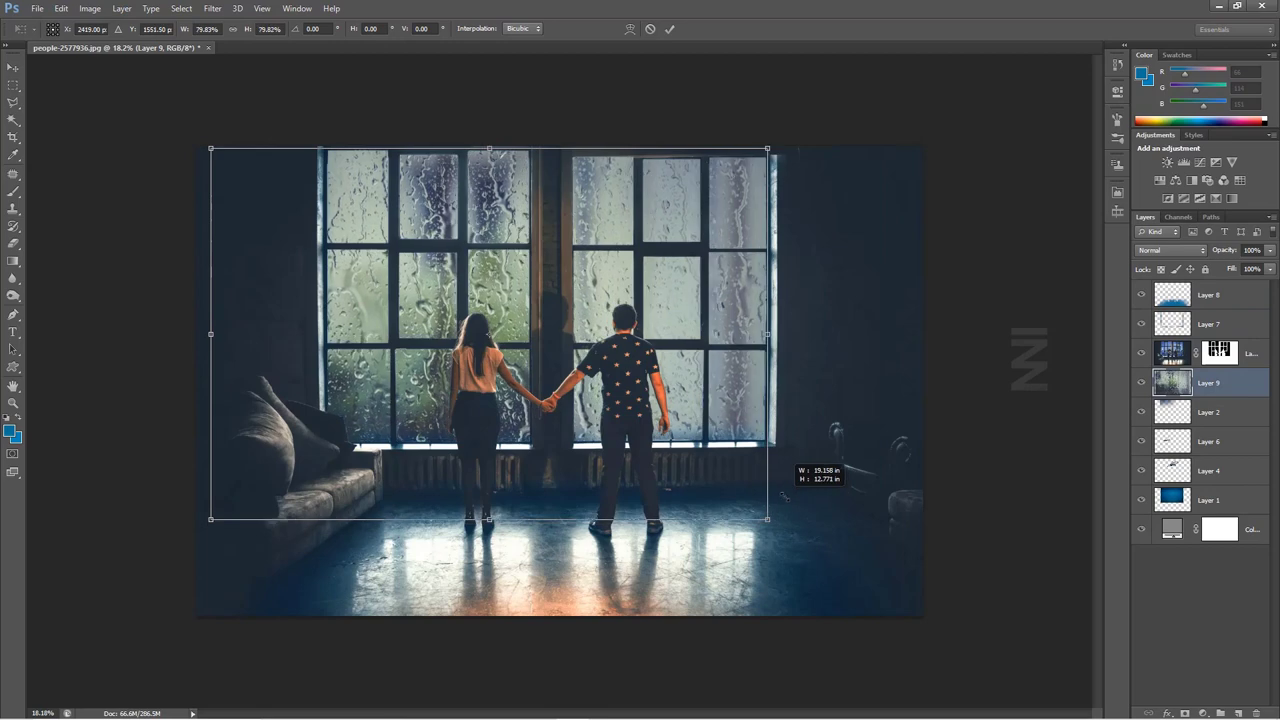
pyautogui.moveTo(210, 523)
pyautogui.mouseDown()
pyautogui.moveTo(262, 482)
pyautogui.moveTo(331, 480)
pyautogui.mouseUp()
pyautogui.press('Return')
# Set the rain layer to Soft Light at 30% opacity
pyautogui.click(1172, 250)
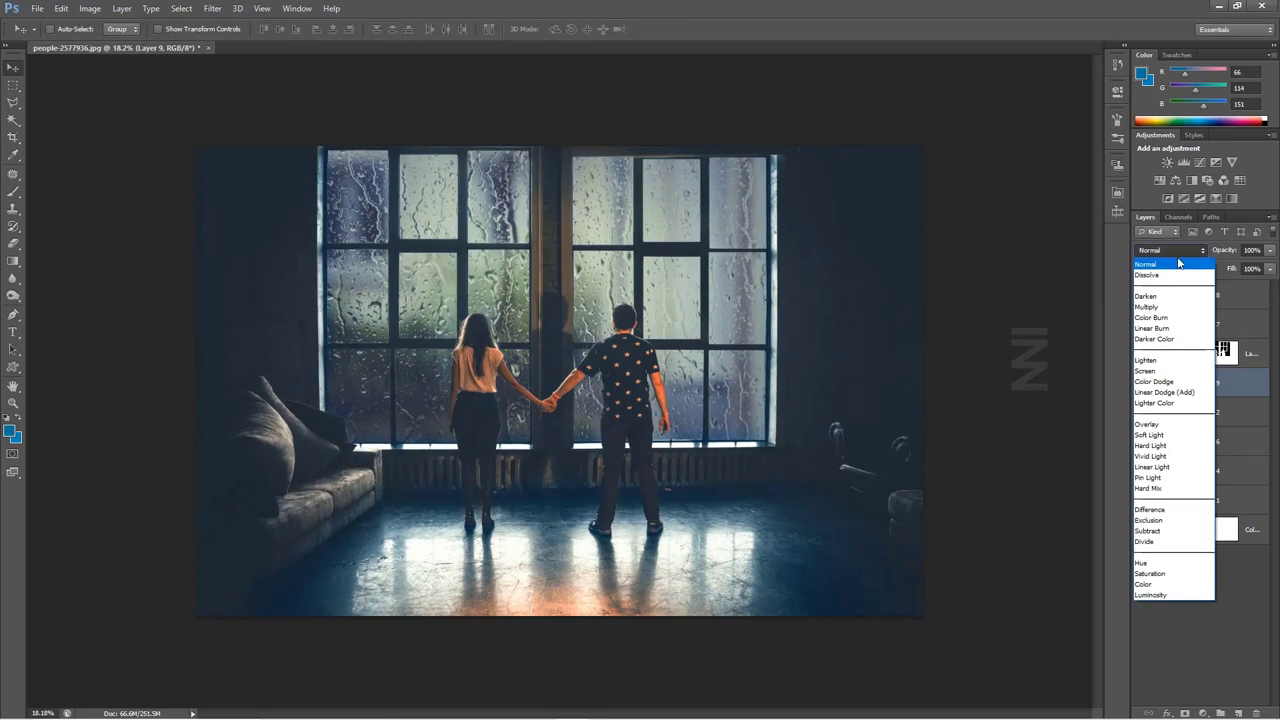
pyautogui.click(1165, 423)
pyautogui.moveTo(1228, 254); pyautogui.dragTo(1192, 263)
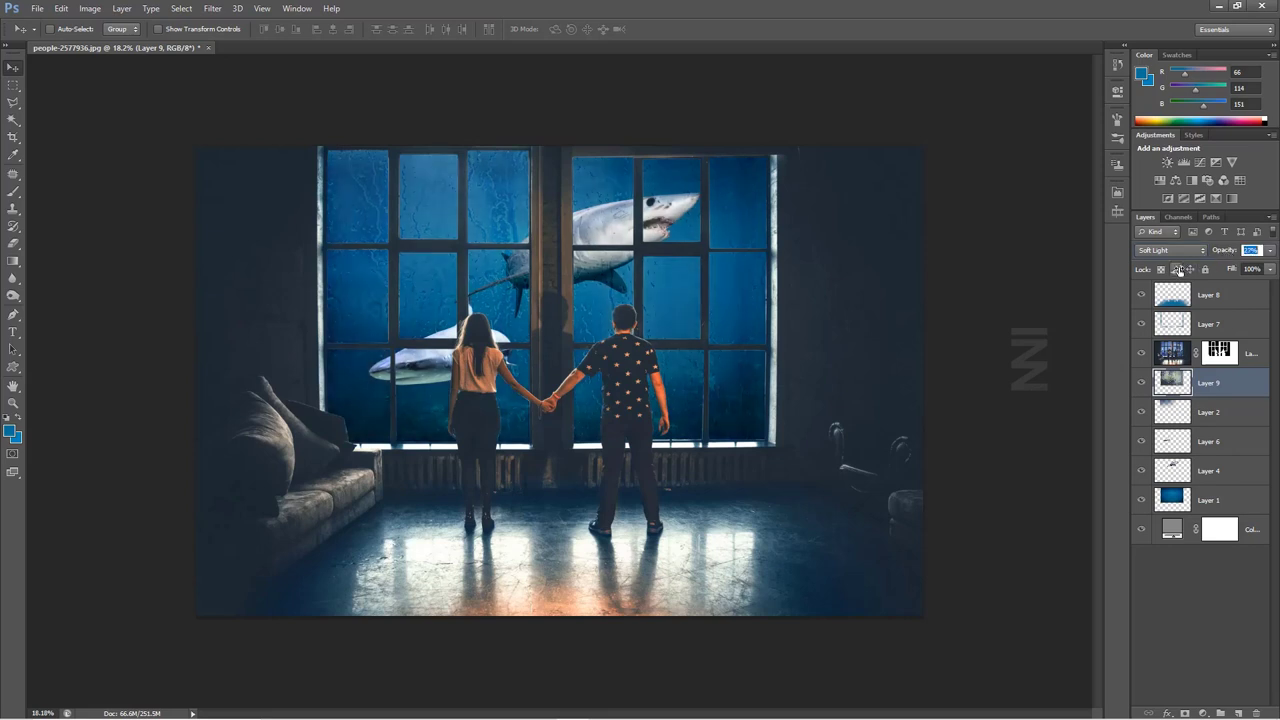
pyautogui.press('Return')
pyautogui.write('30')
pyautogui.moveTo(1208, 497); pyautogui.dragTo(1205, 428)
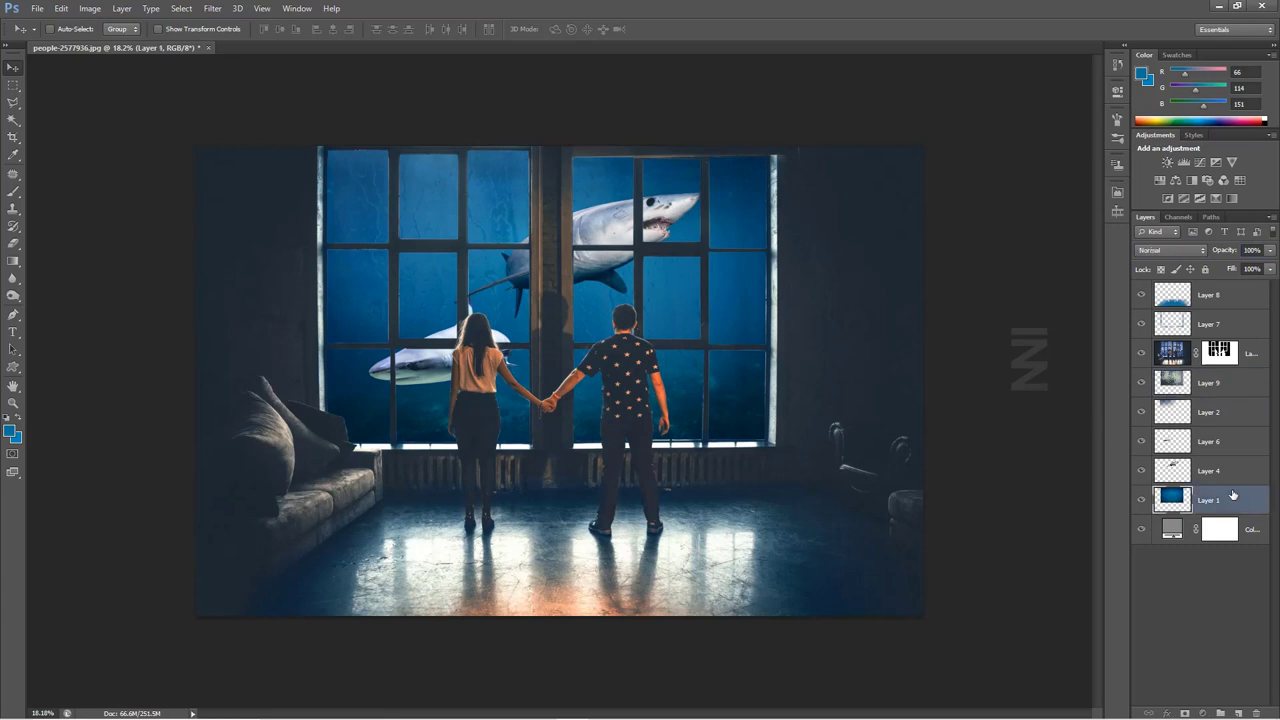
# Set the Layer 1 copy to Screen blend mode at about 40% opacity
pyautogui.click(1184, 253)
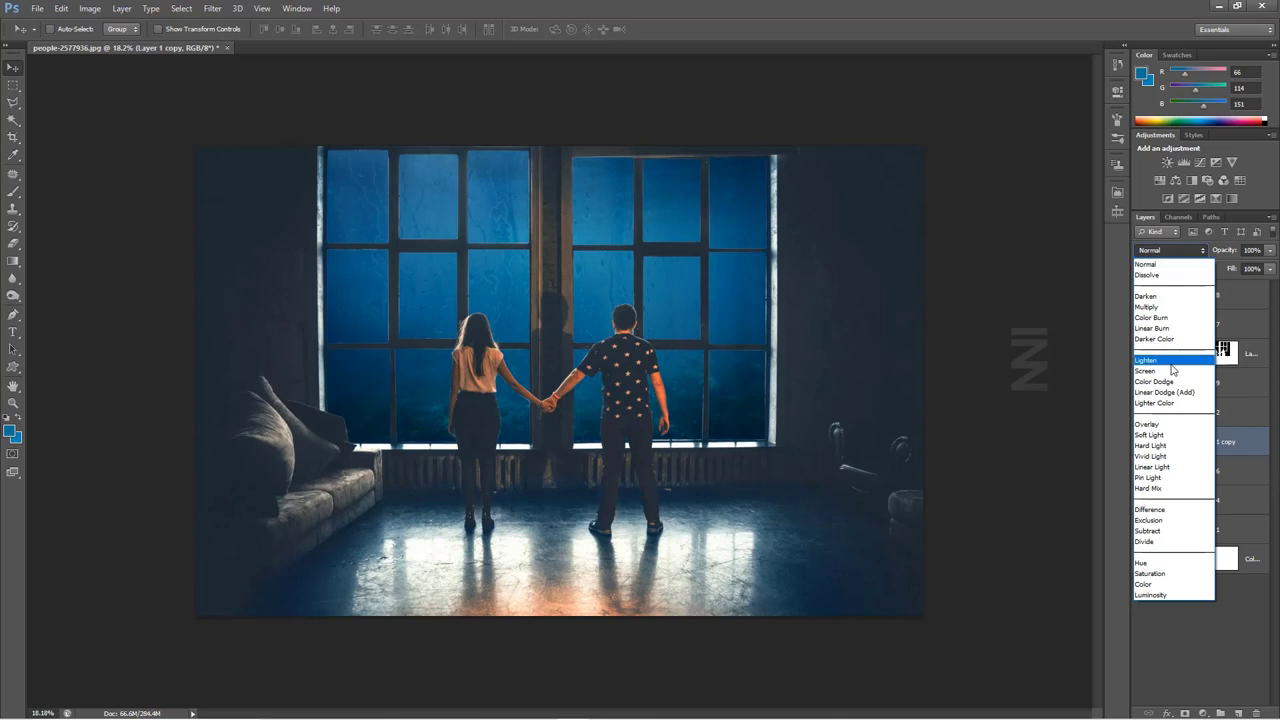
pyautogui.click(1185, 371)
pyautogui.moveTo(1221, 255); pyautogui.dragTo(1147, 318)
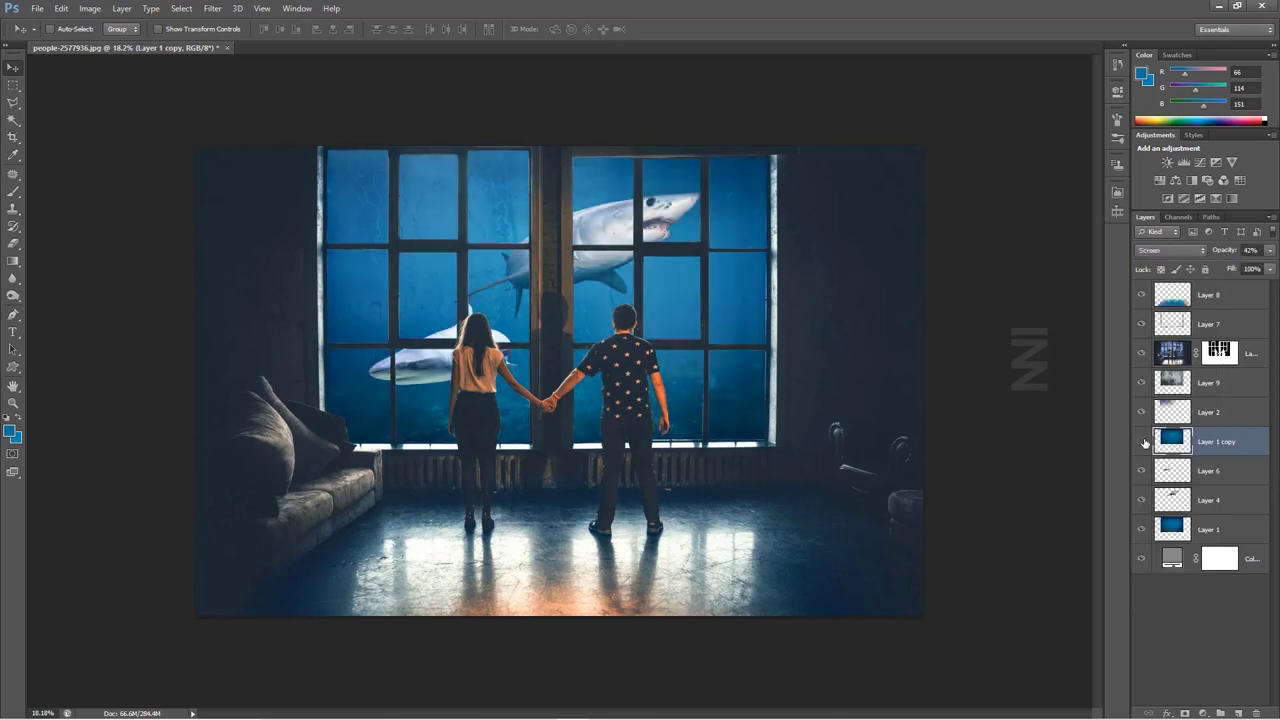
pyautogui.moveTo(1228, 255); pyautogui.dragTo(1220, 258)
pyautogui.press('Return')
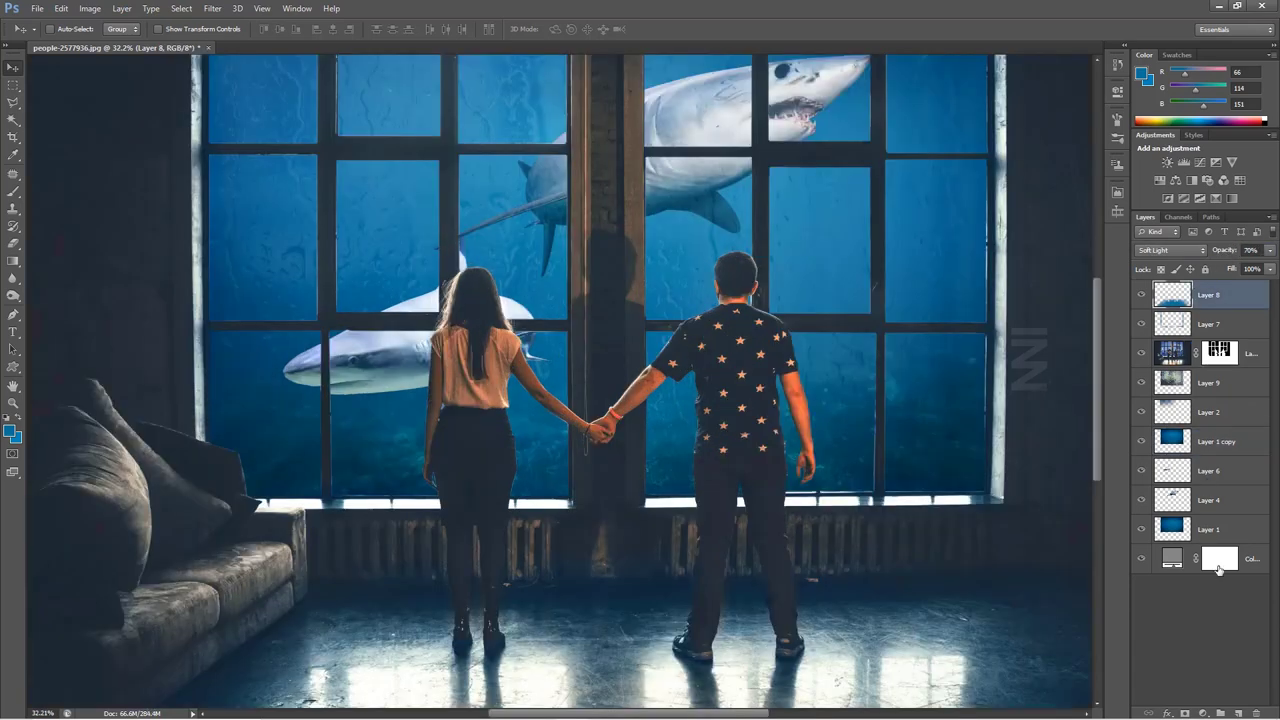
pyautogui.click(1239, 713)
# Set Layer 10's blend mode to Hue and size down the brush and eraser
pyautogui.click(1166, 249)
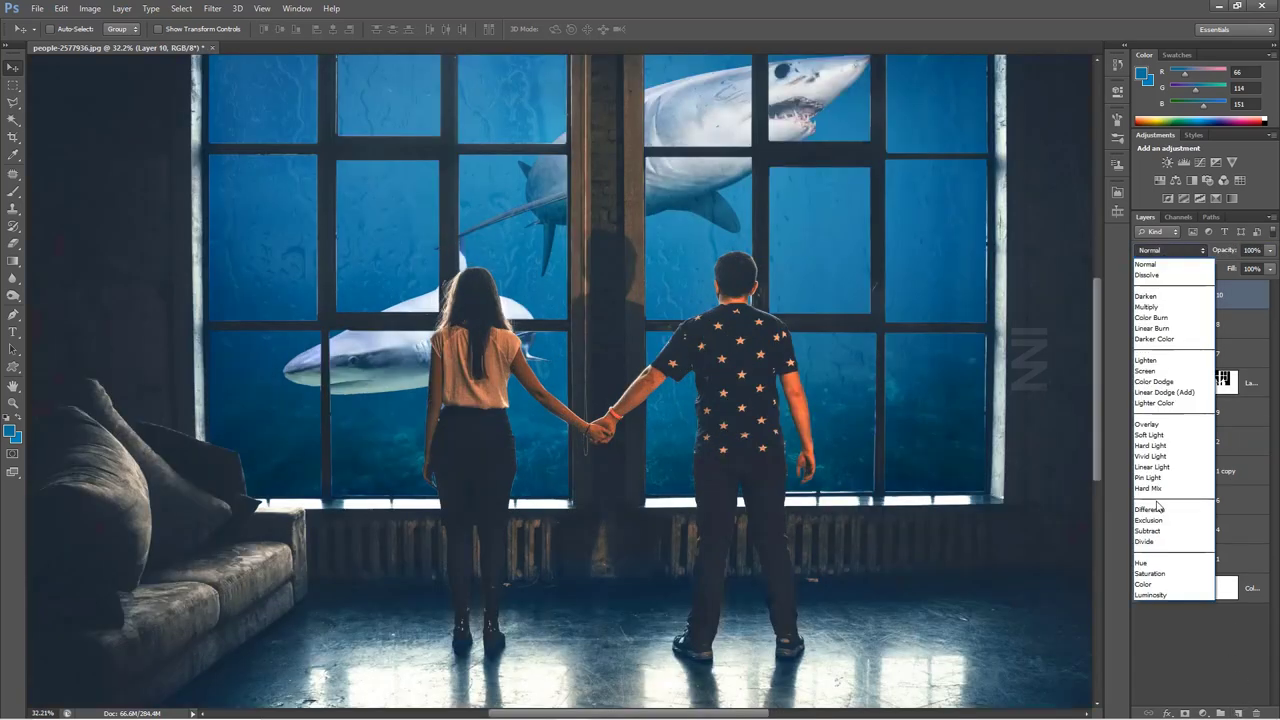
pyautogui.click(1160, 561)
pyautogui.scroll(5, 463, 313)
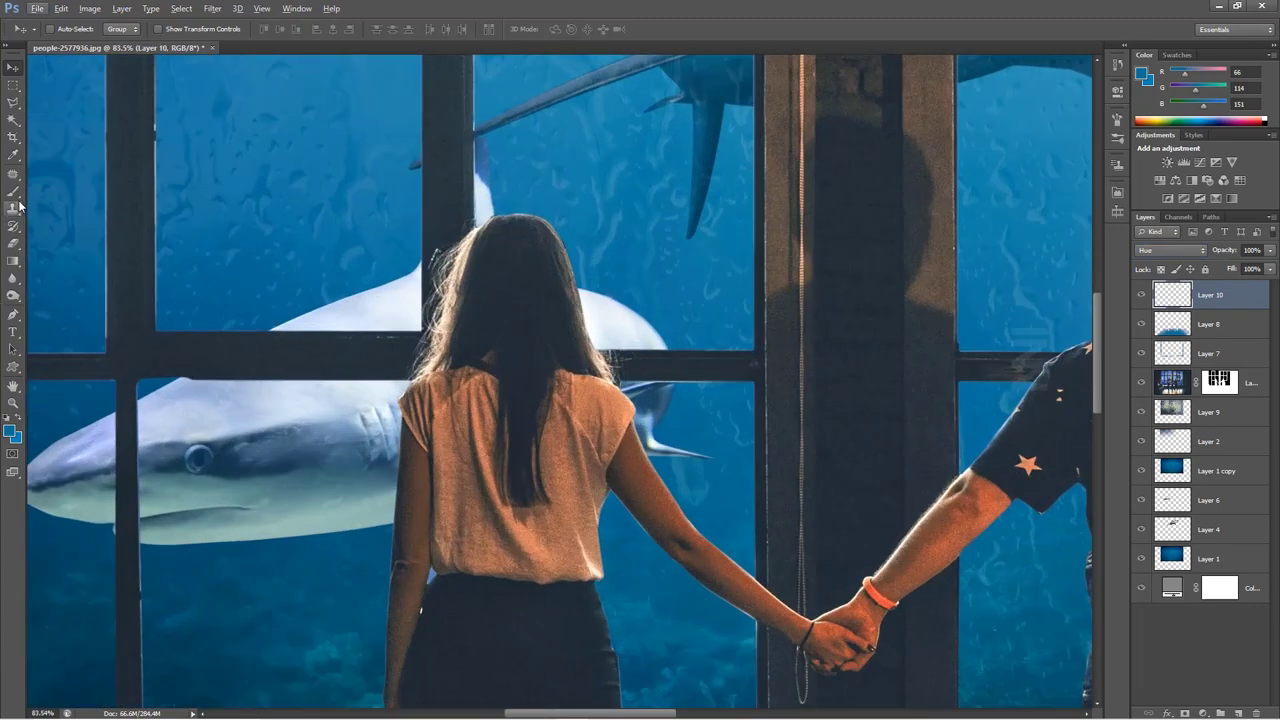
pyautogui.press('b')
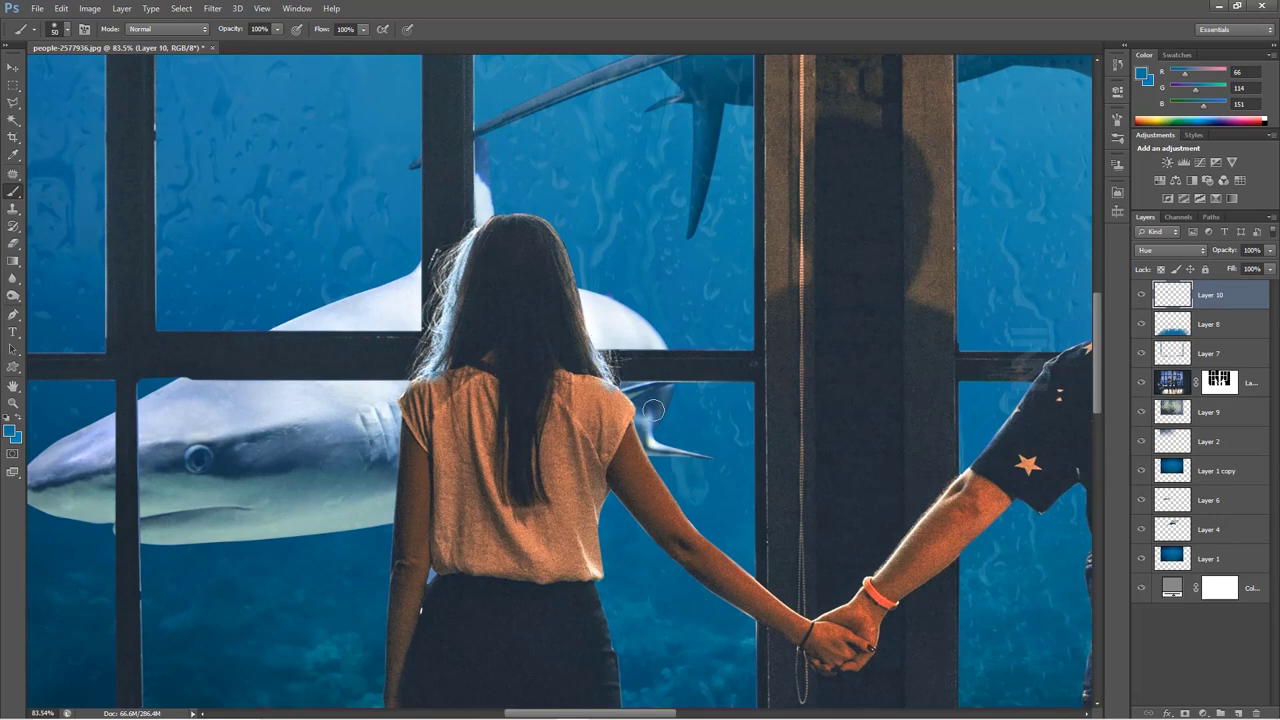
pyautogui.press('e')
pyautogui.press('[')
pyautogui.press('[')
pyautogui.press('[')
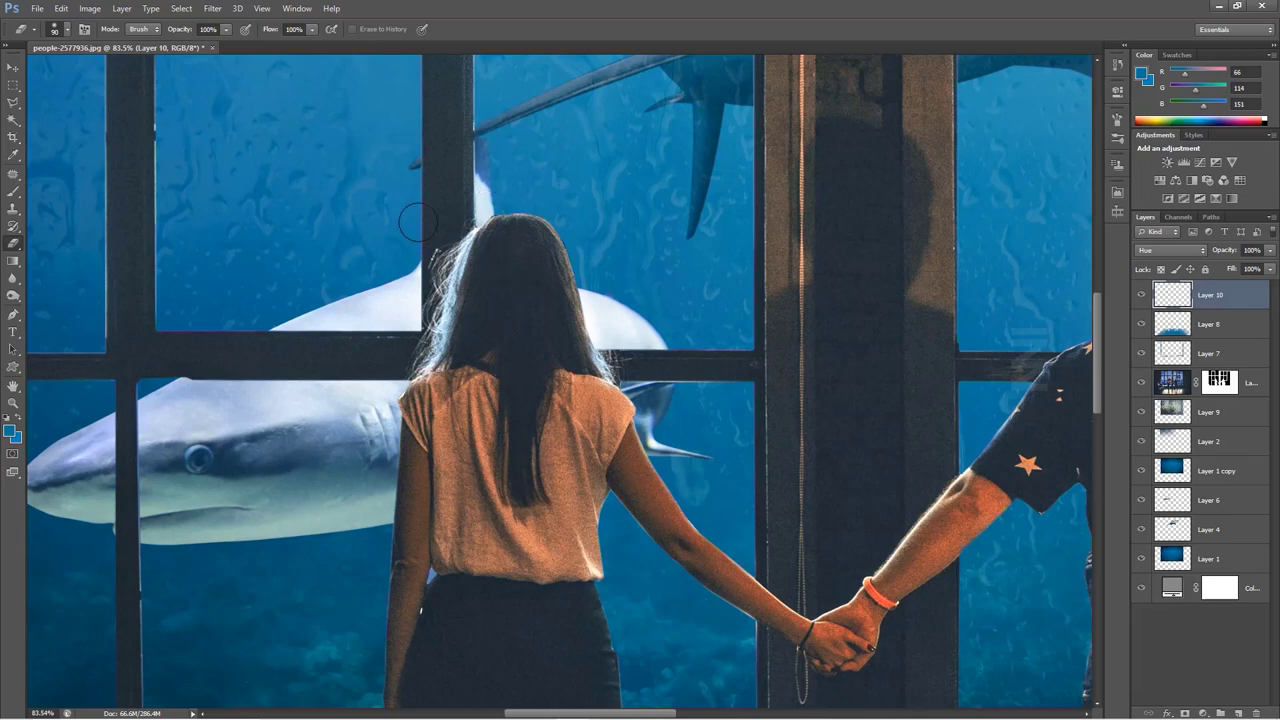
pyautogui.hscroll(5, 900, 490)
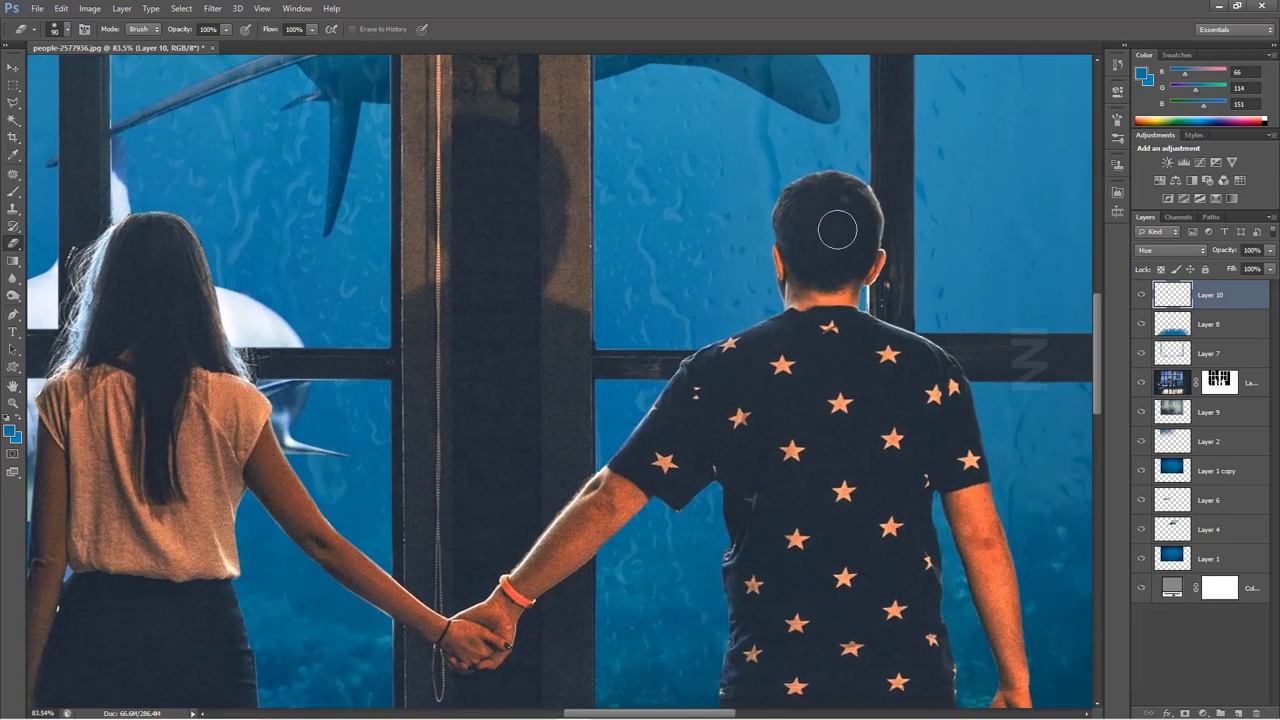
pyautogui.press('b')
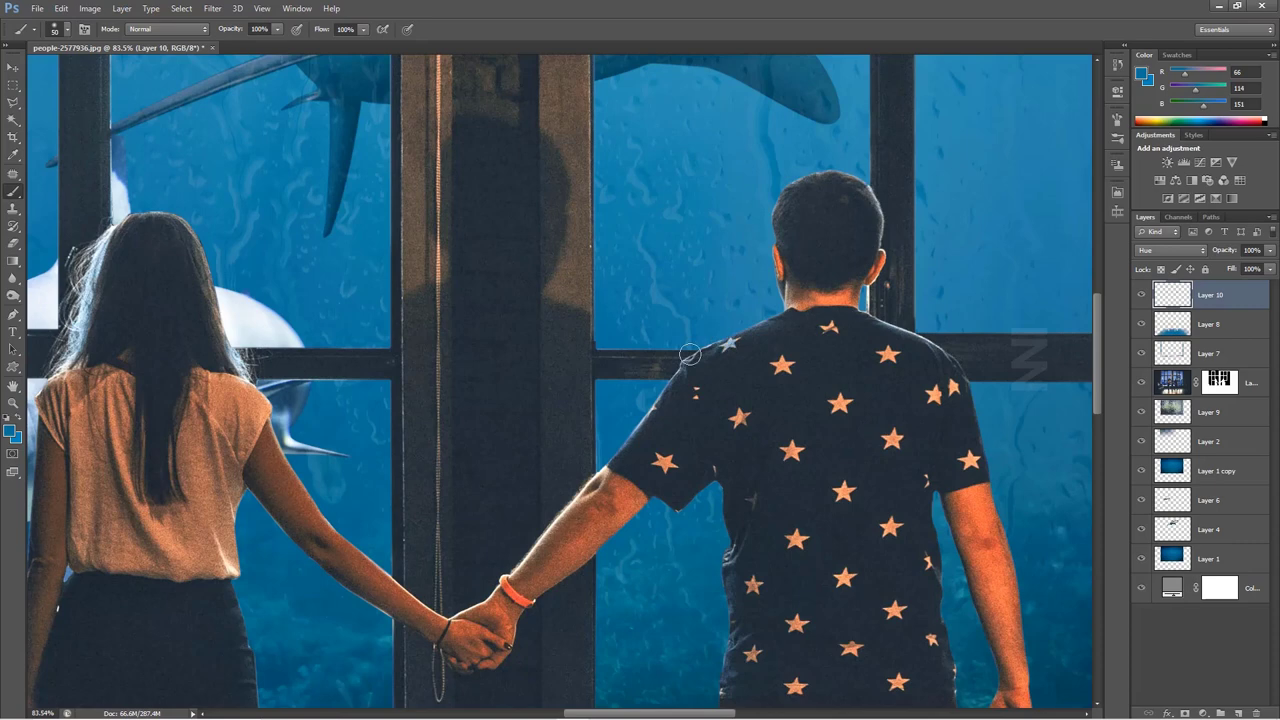
# Paint blue tint over the man's wristband, erase it back off, and zoom out to the full composite
pyautogui.moveTo(549, 527); pyautogui.dragTo(477, 594)
pyautogui.press('e')
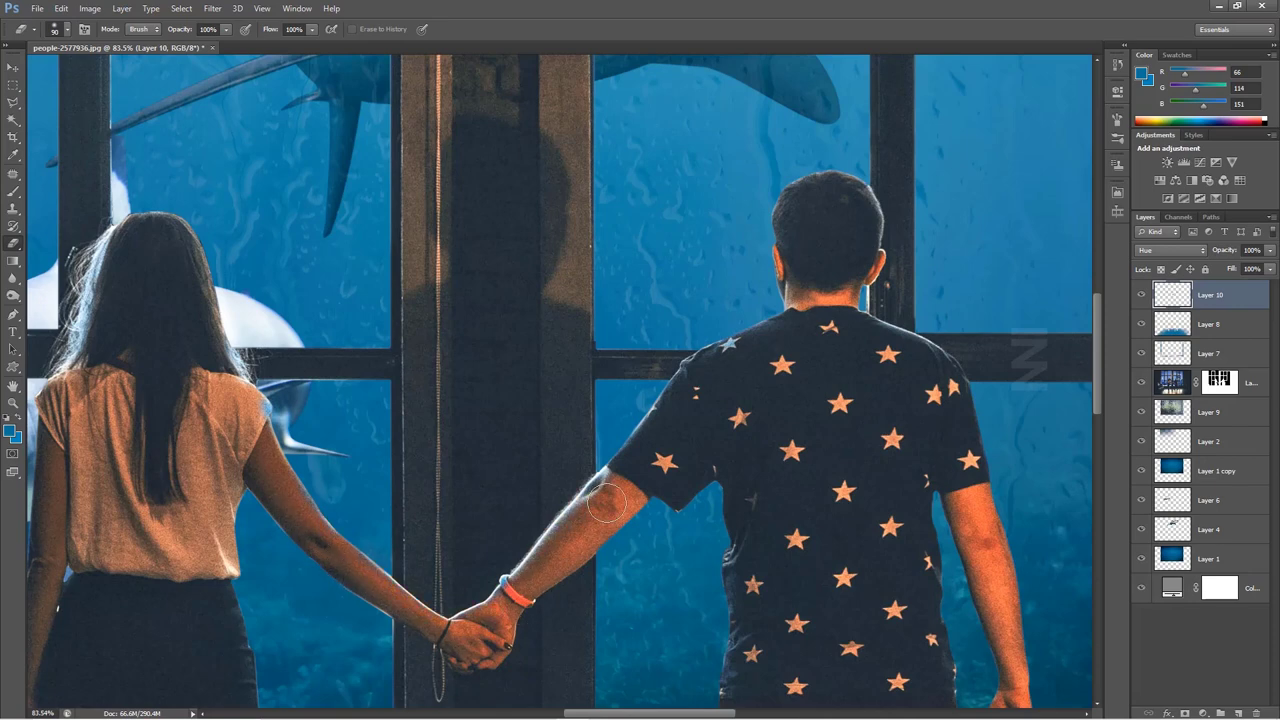
pyautogui.moveTo(475, 588); pyautogui.dragTo(534, 617)
pyautogui.scroll(-6, 534, 617)
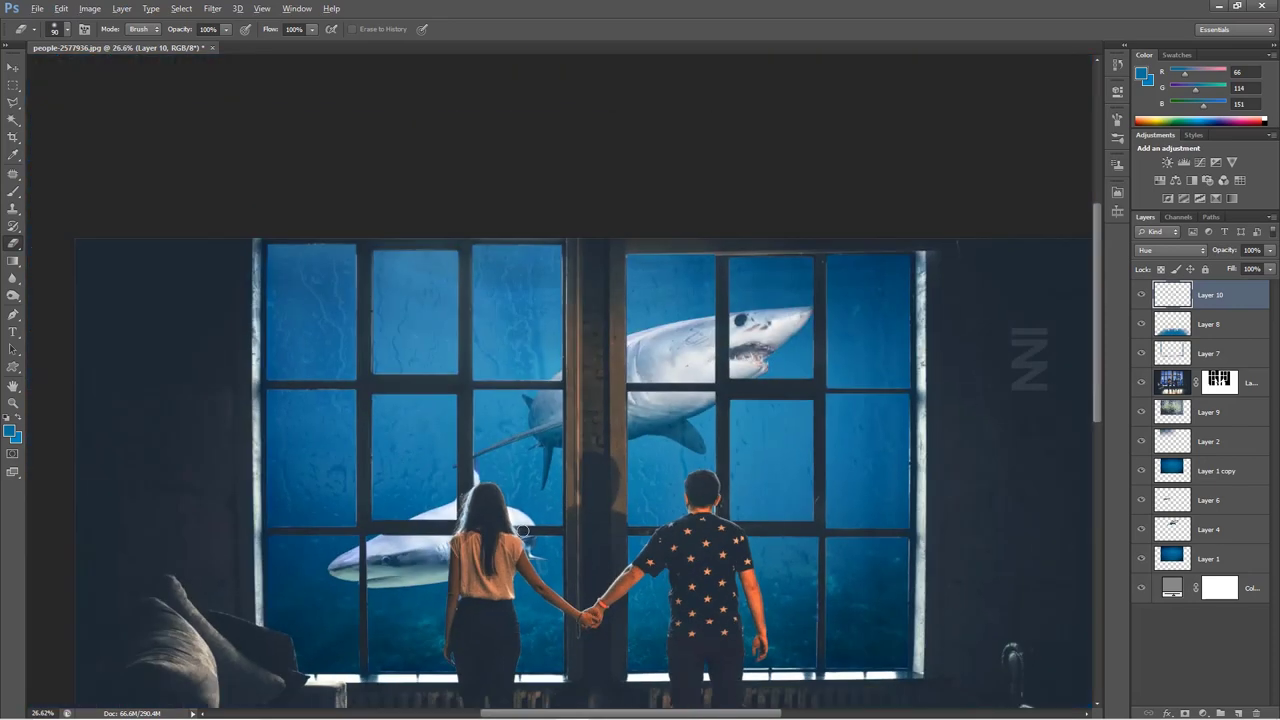
pyautogui.press('v')
pyautogui.scroll(-1, 706, 577)
pyautogui.scroll(-2, 605, 509)
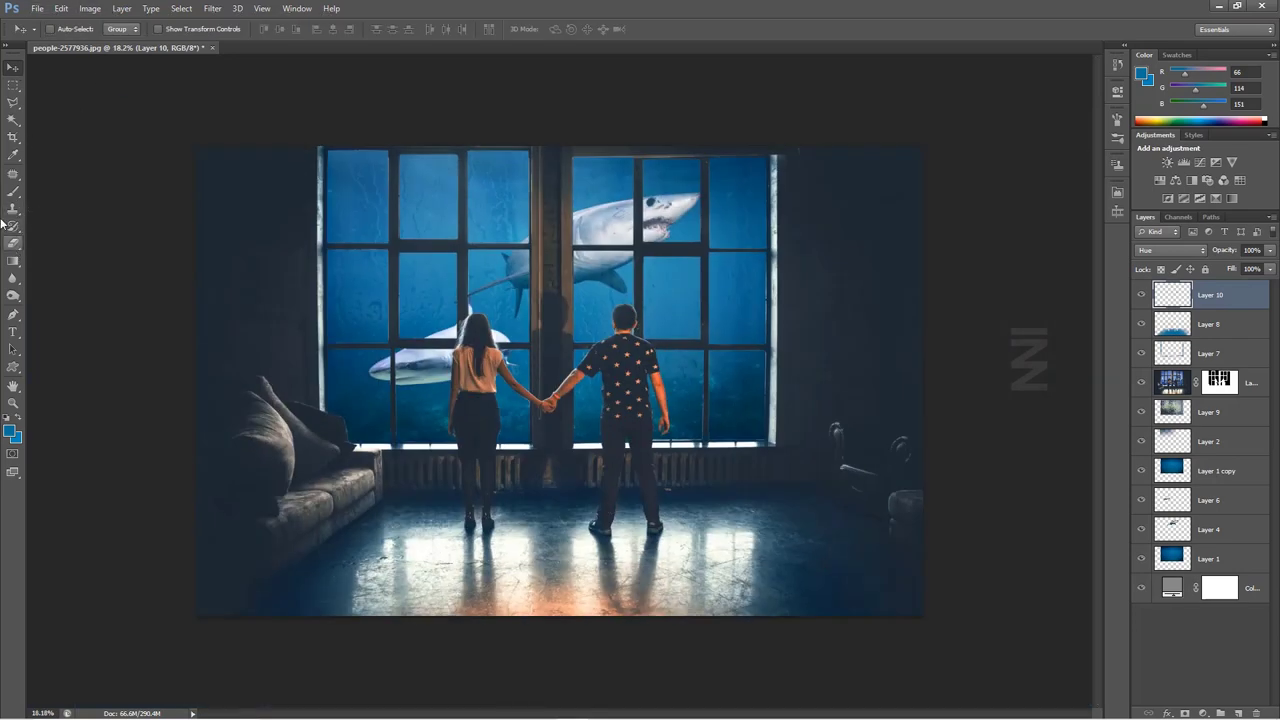
# Crop the composite by raising the bottom edge over the floor and nudging the top edge down
pyautogui.click(14, 138)
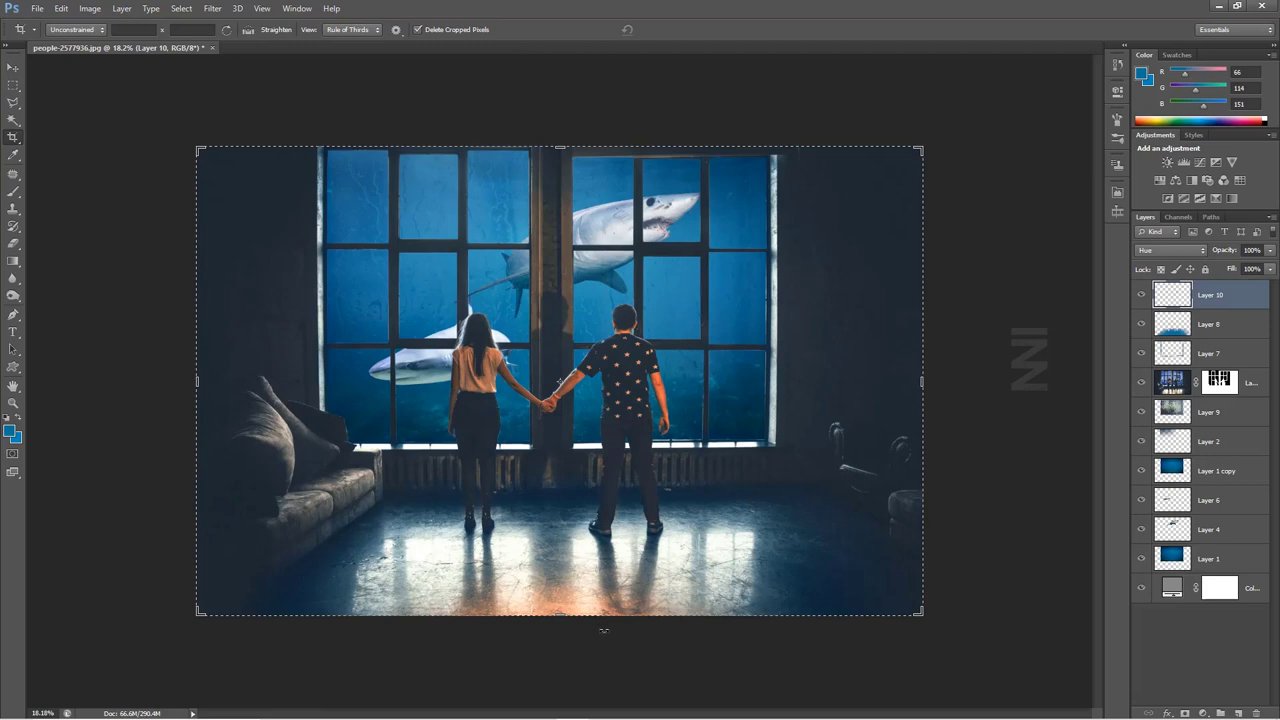
pyautogui.moveTo(560, 614); pyautogui.dragTo(560, 590)
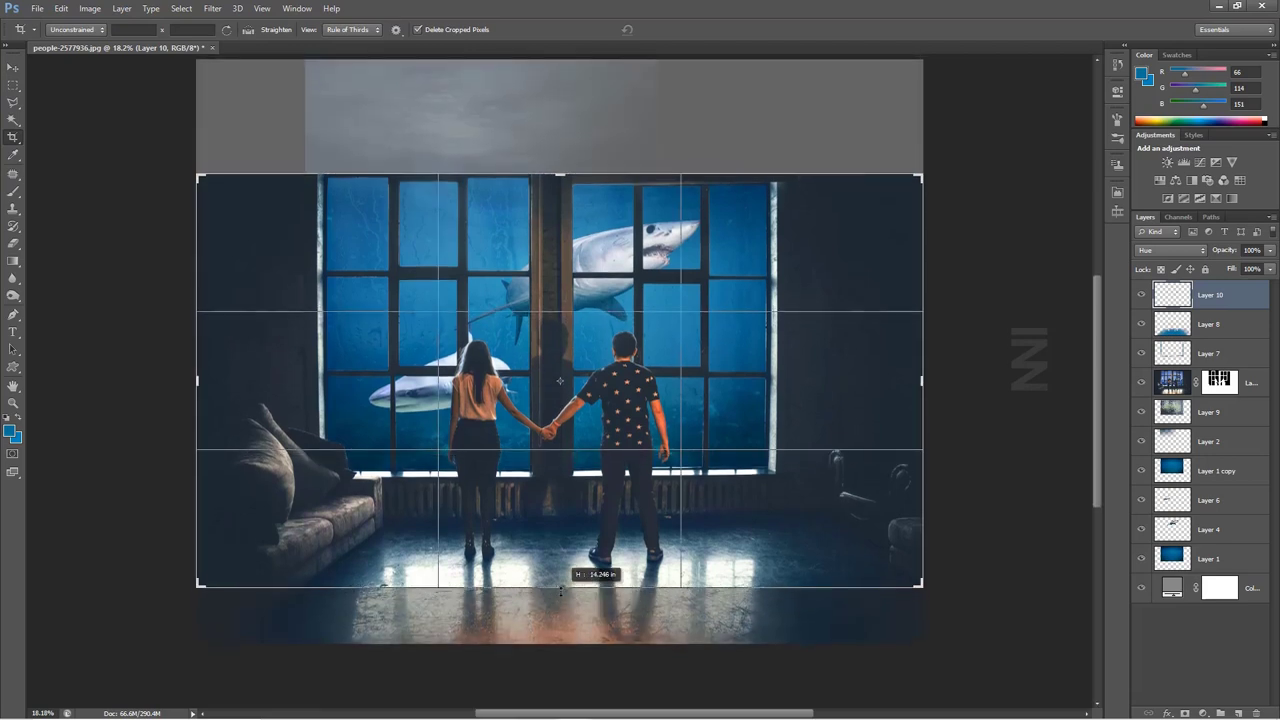
pyautogui.moveTo(561, 175); pyautogui.dragTo(561, 182)
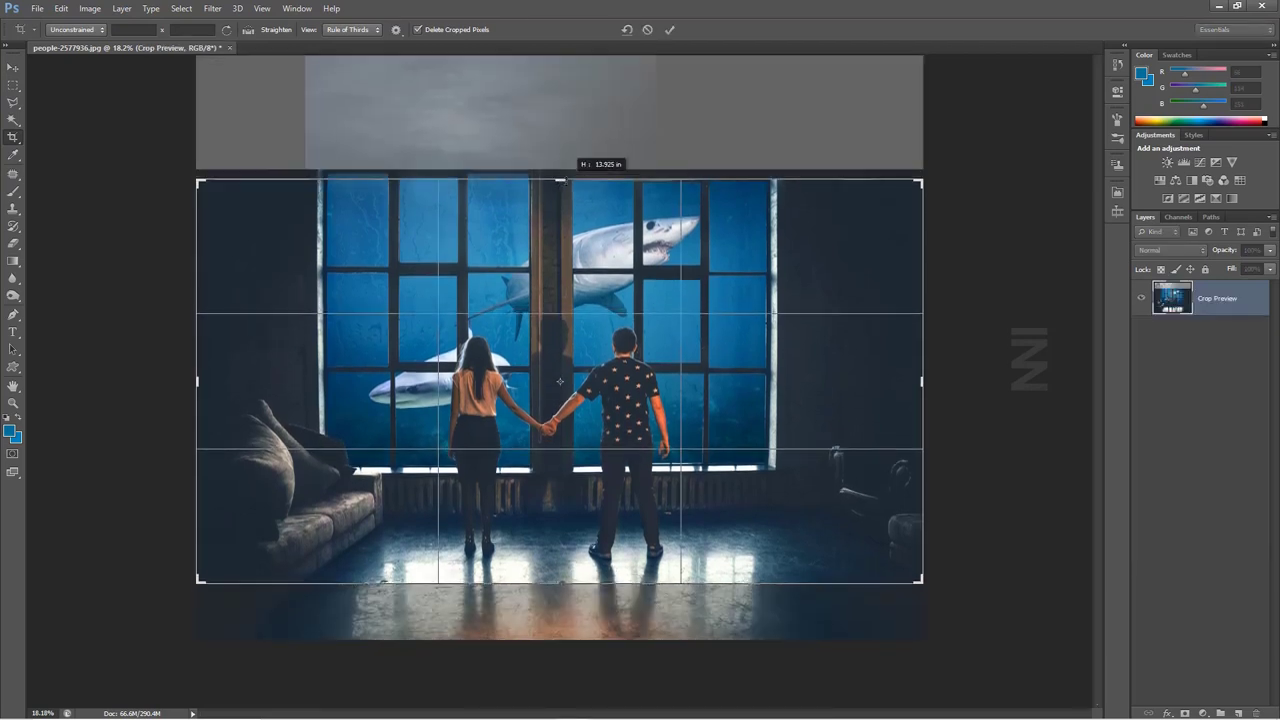
pyautogui.moveTo(560, 582); pyautogui.dragTo(560, 586)
pyautogui.press('Return')
pyautogui.press('v')
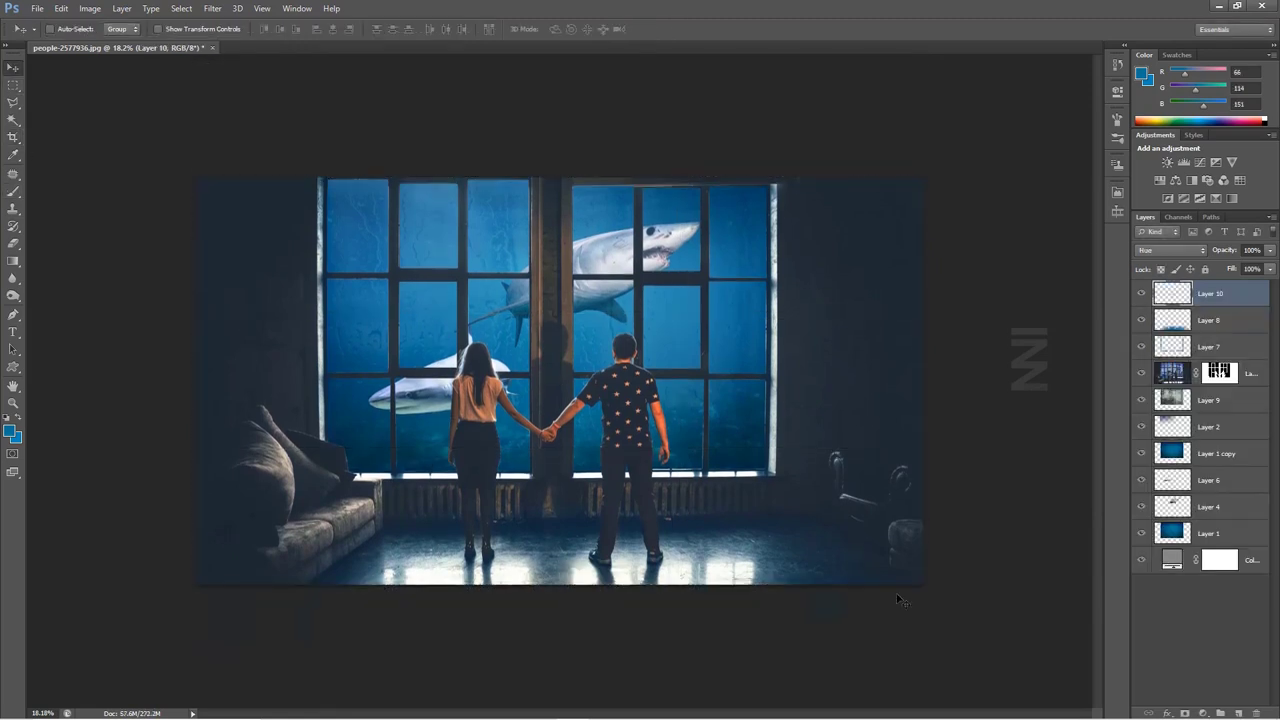
# Fill a new layer with the blue foreground colour and set it to Soft Light at 9% opacity
pyautogui.click(1241, 713)
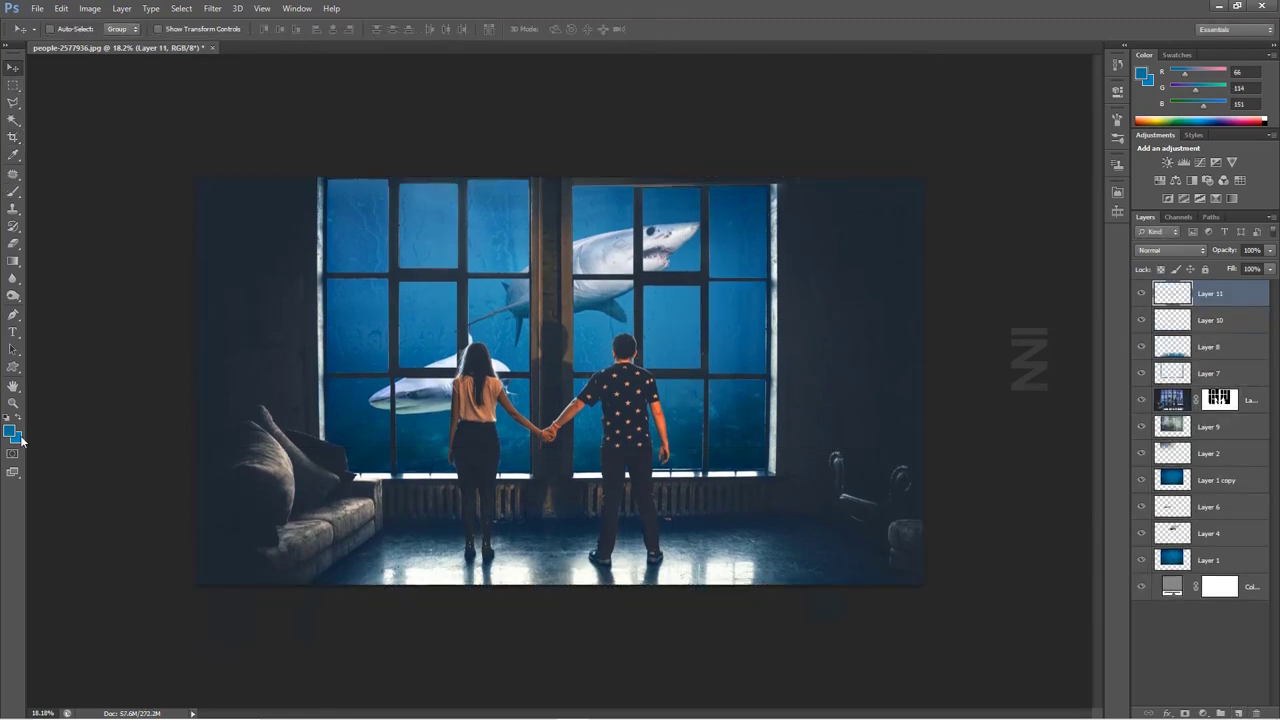
pyautogui.hotkey('alt', 'BackSpace')
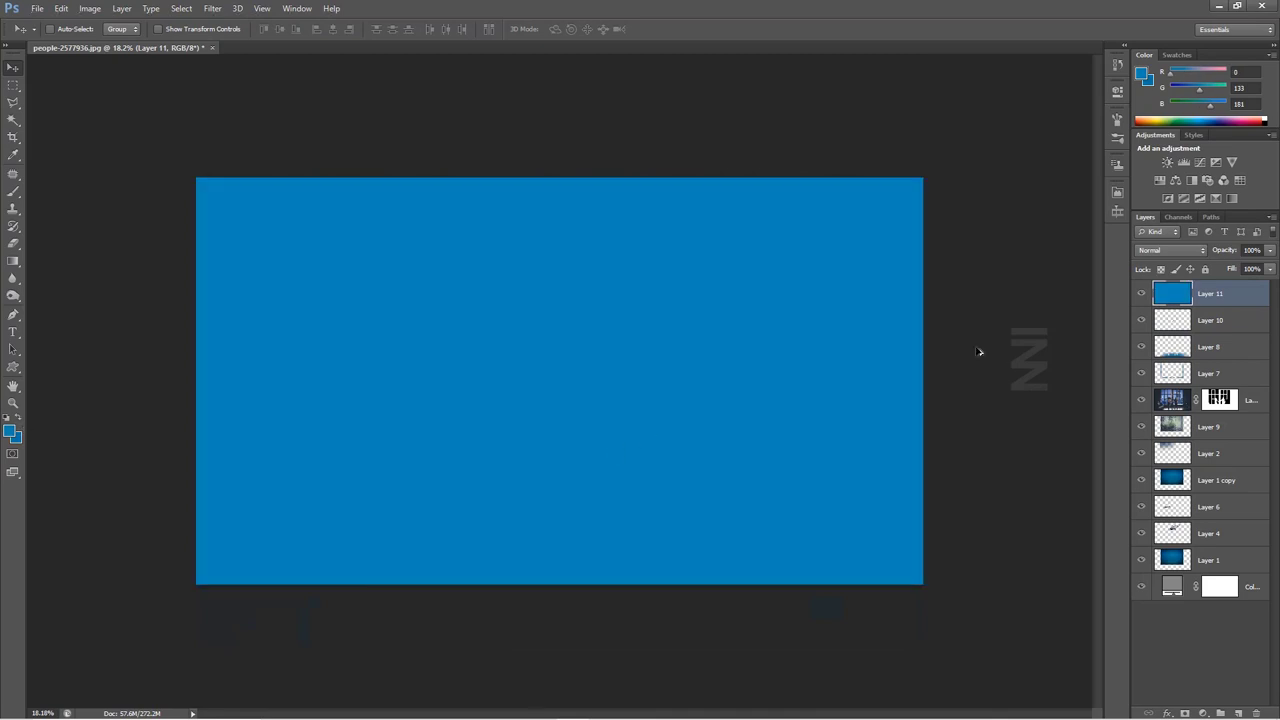
pyautogui.click(1170, 250)
pyautogui.click(1160, 441)
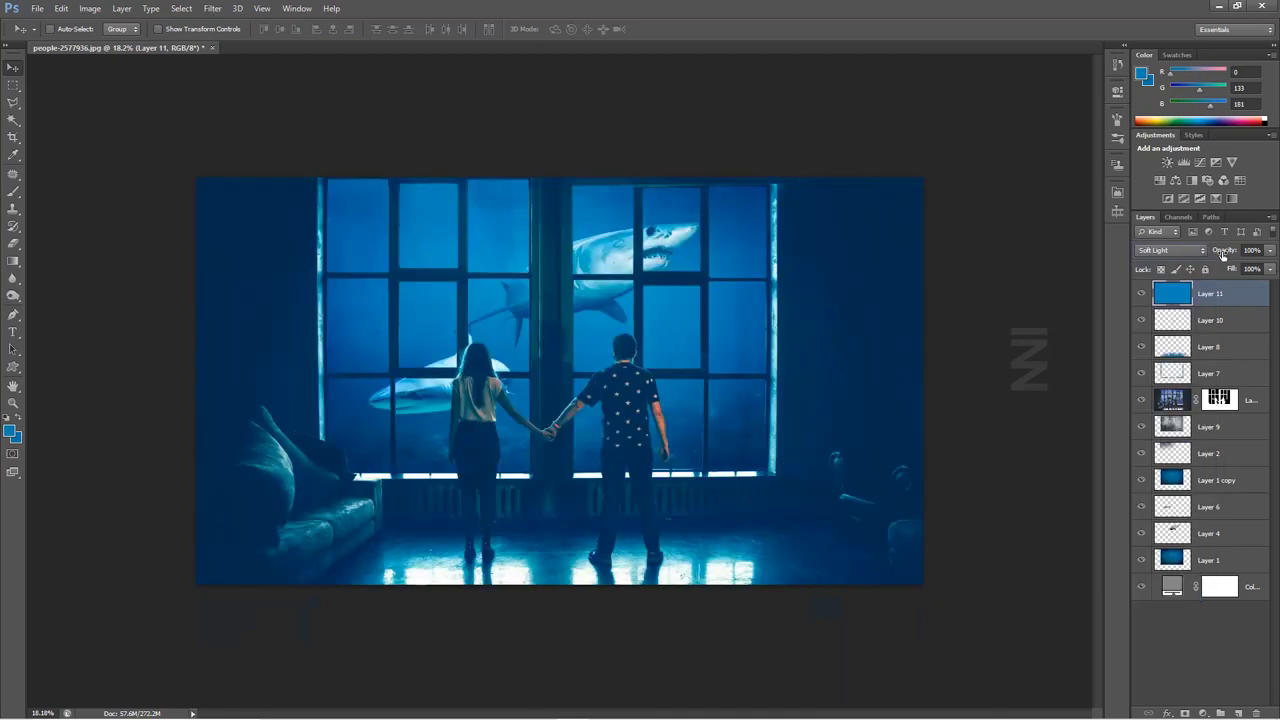
pyautogui.moveTo(1222, 254); pyautogui.dragTo(1165, 270)
pyautogui.click(1141, 293)
pyautogui.click(1141, 293)
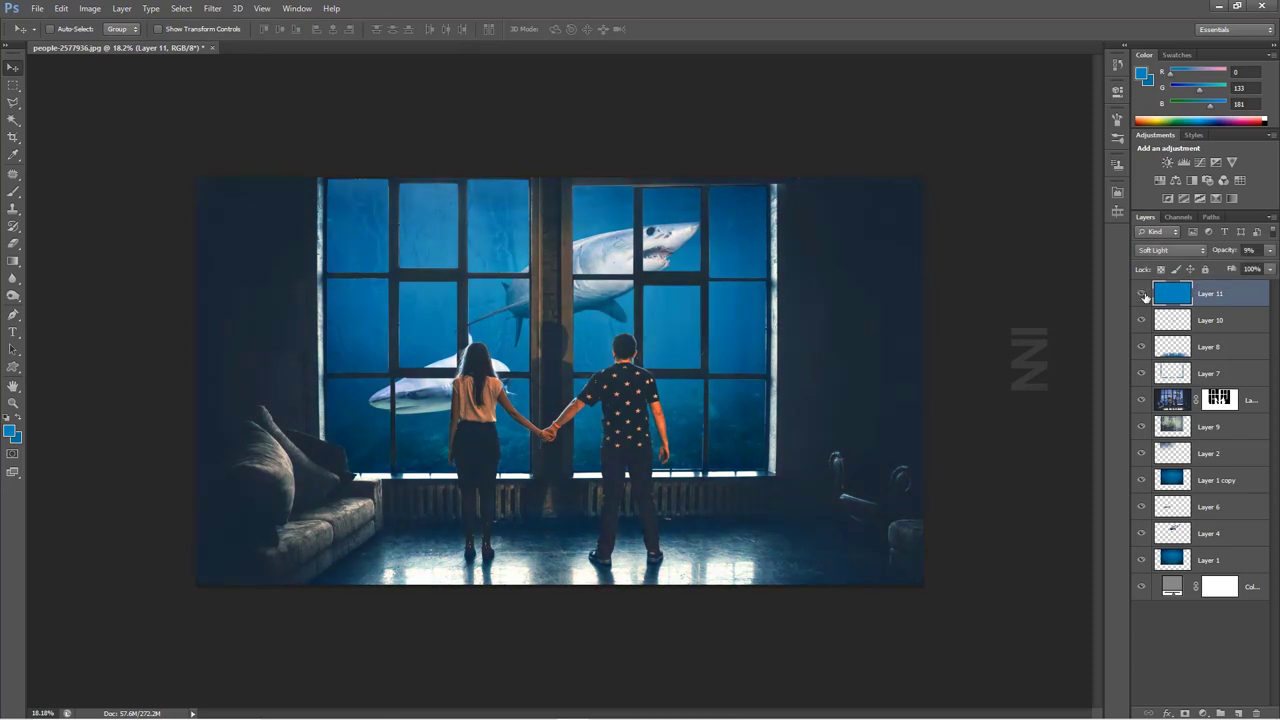
pyautogui.click(1141, 293)
pyautogui.click(1141, 293)
pyautogui.scroll(1, 1060, 398)
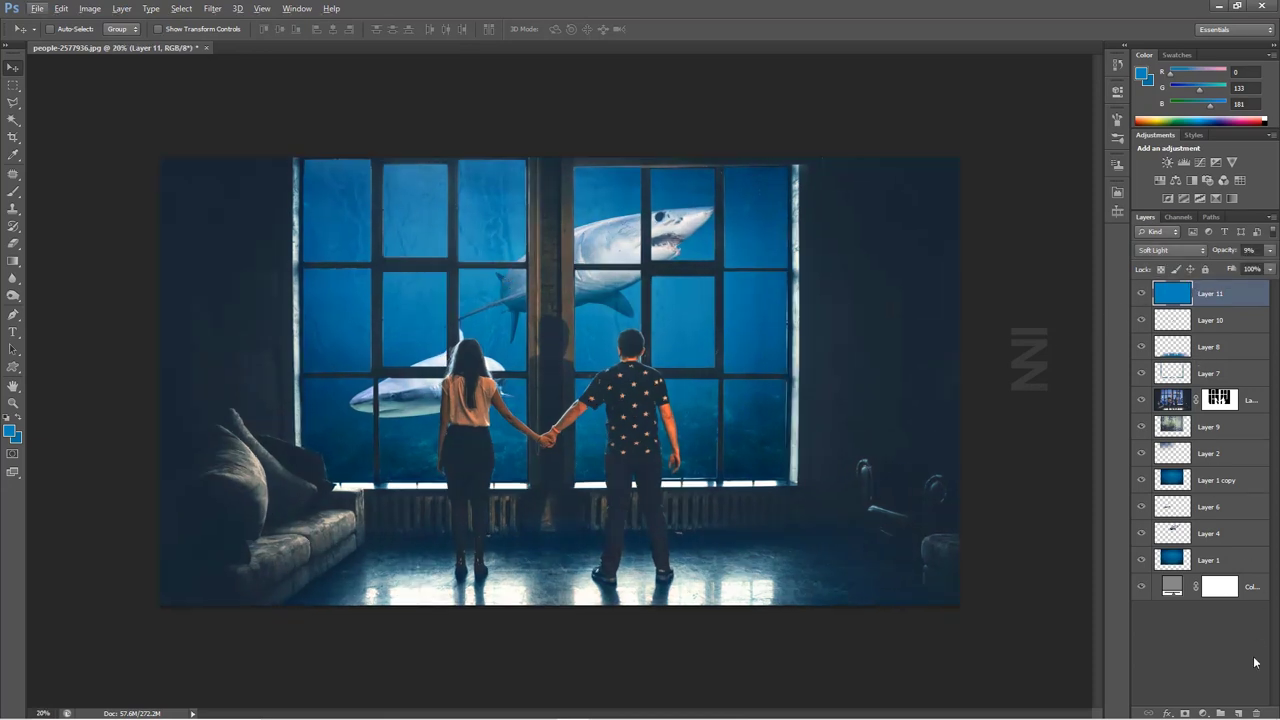
pyautogui.click(1241, 713)
# Paint soft blue dabs over the window panes on a Screen-blended layer
pyautogui.click(13, 191)
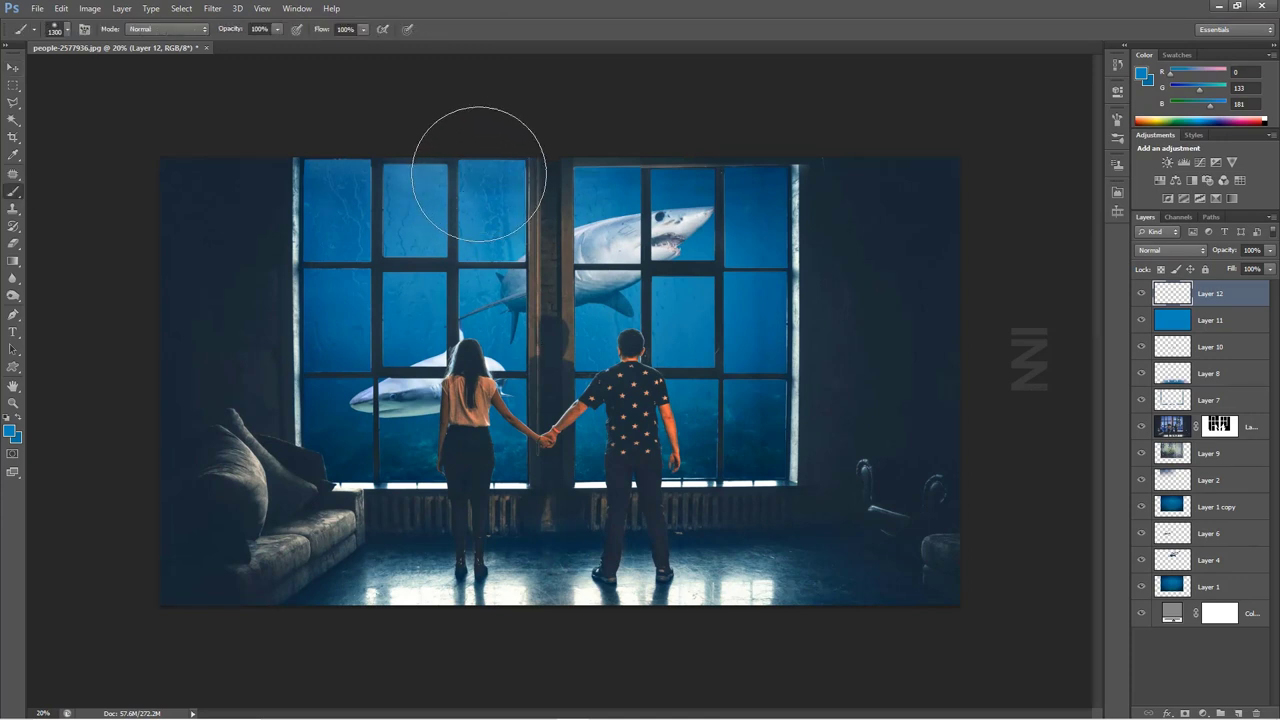
pyautogui.moveTo(471, 157); pyautogui.dragTo(492, 174)
pyautogui.click(1171, 250)
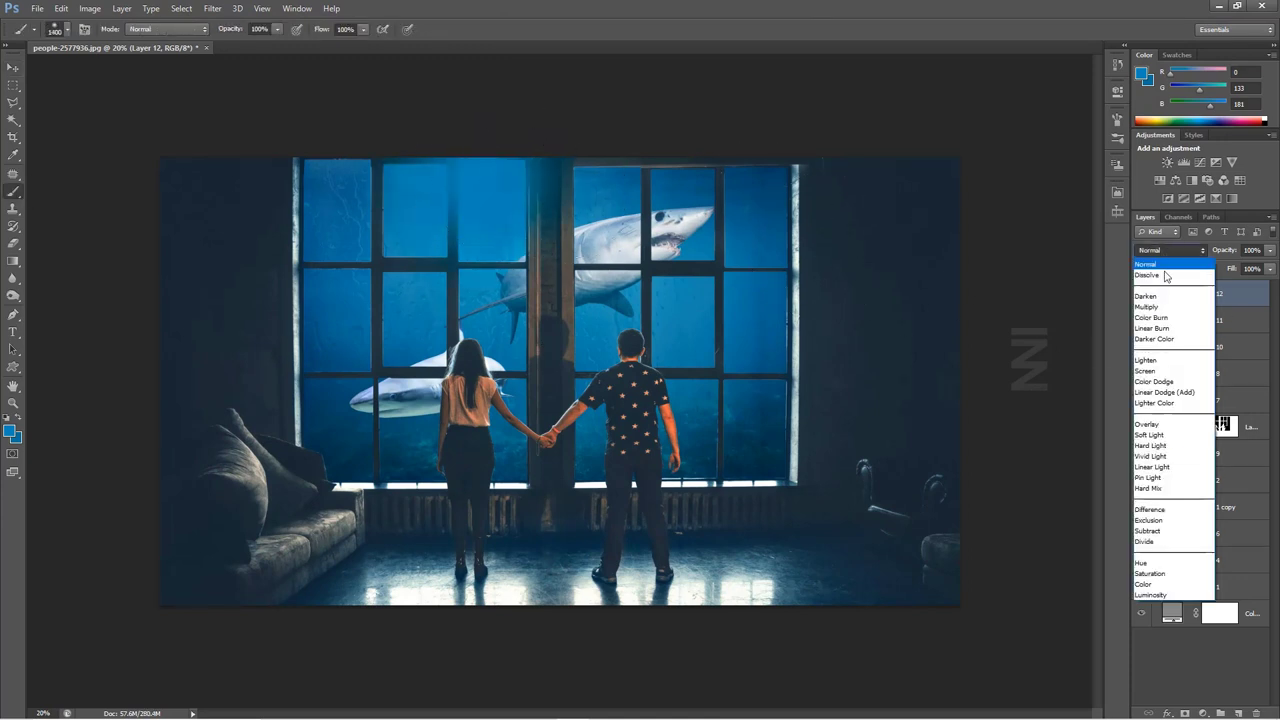
pyautogui.click(1150, 373)
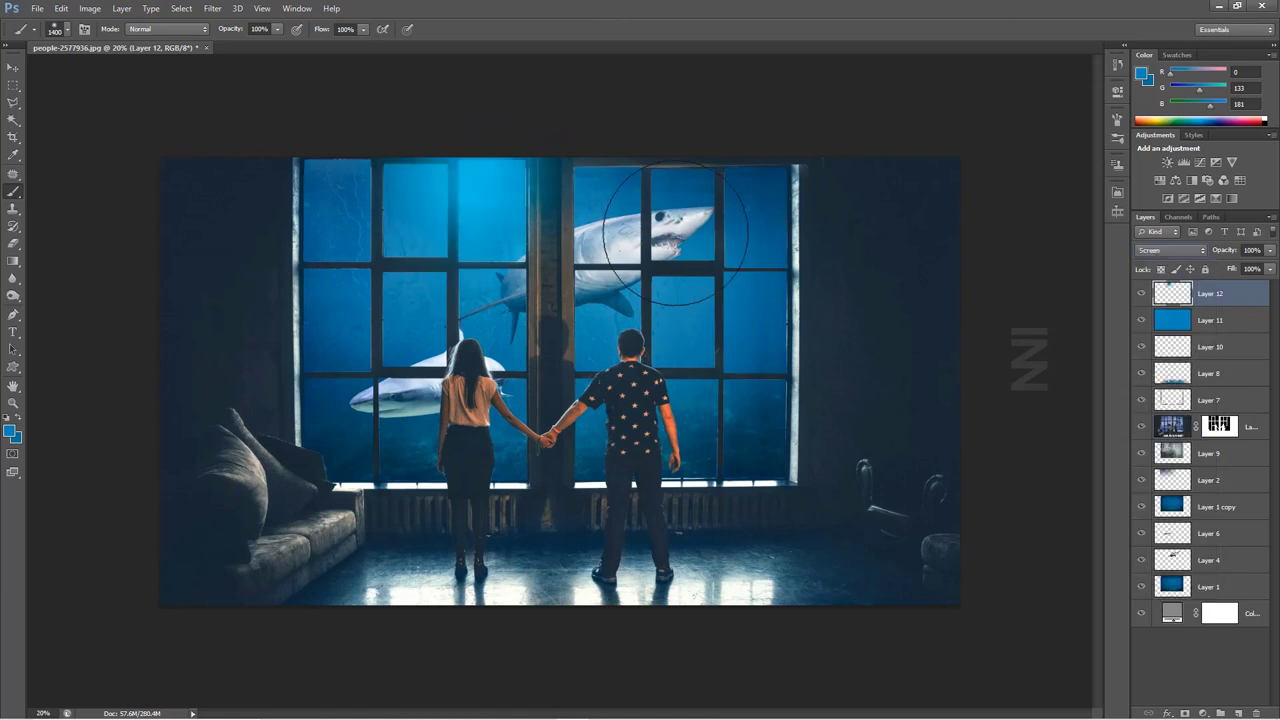
pyautogui.click(704, 248)
pyautogui.click(516, 323)
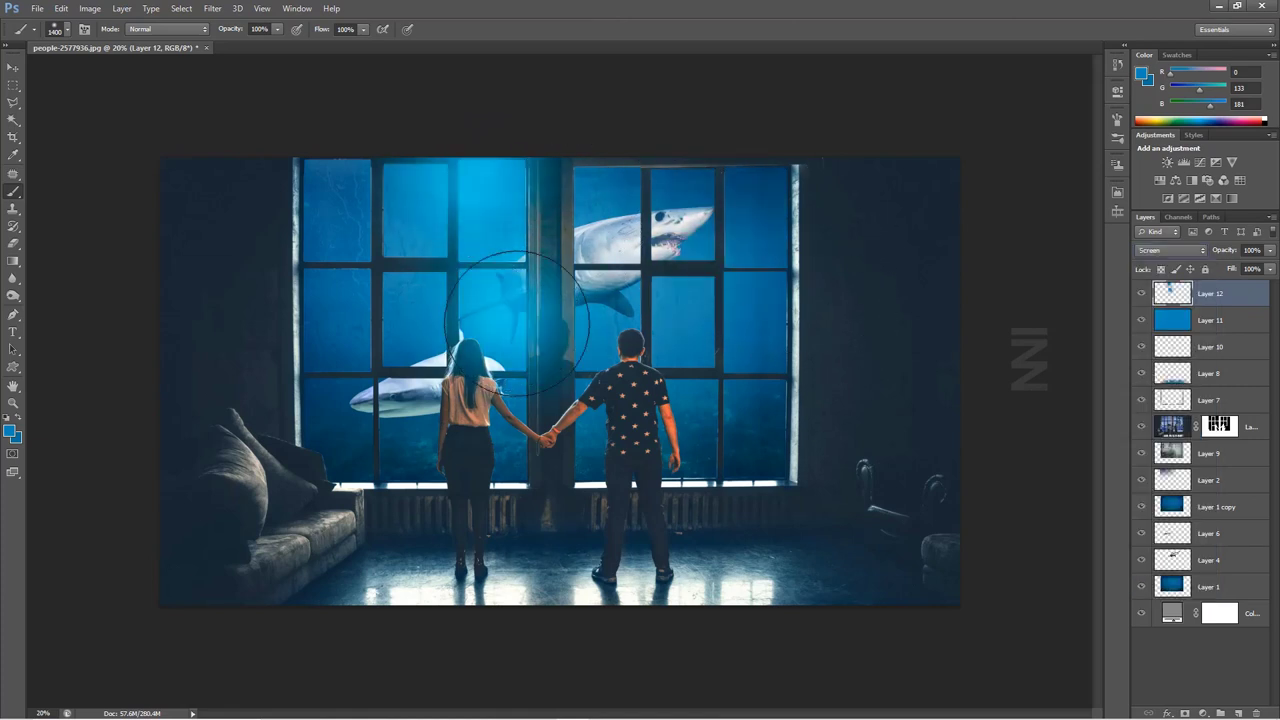
pyautogui.click(706, 369)
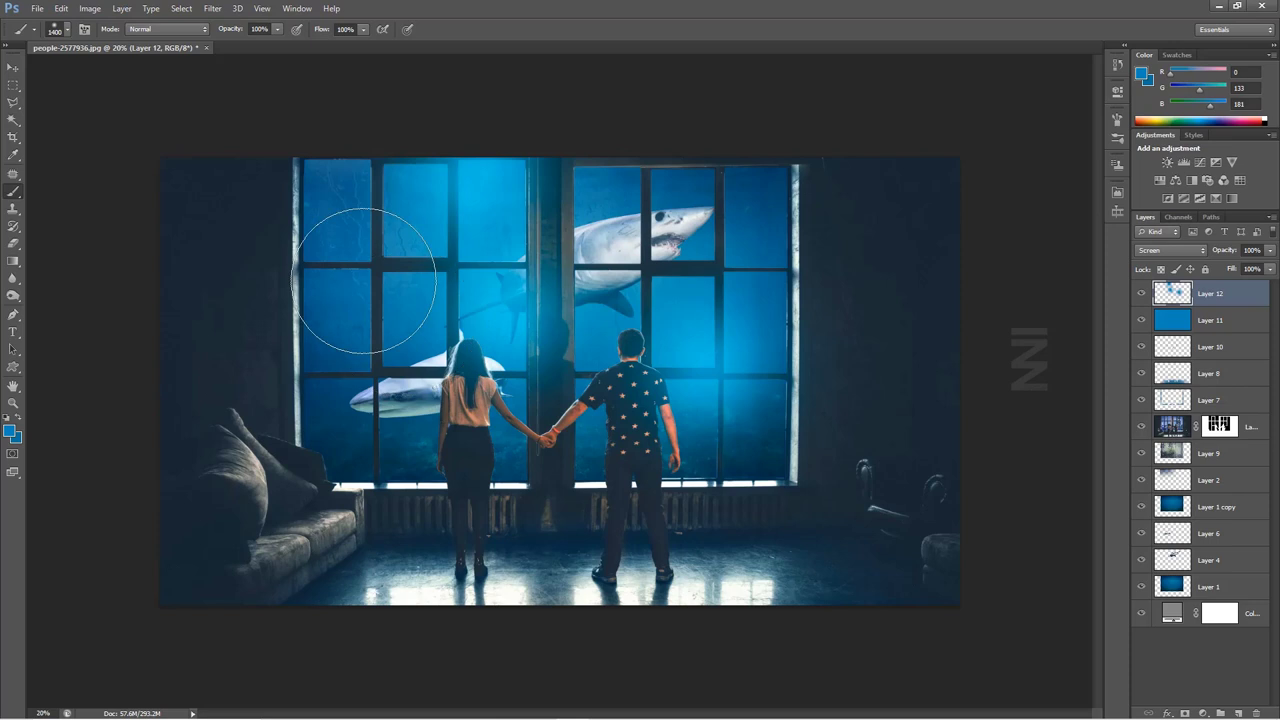
pyautogui.click(320, 260)
# Move Layer 12 below the masked layer and lower its opacity to 58%
pyautogui.click(14, 68)
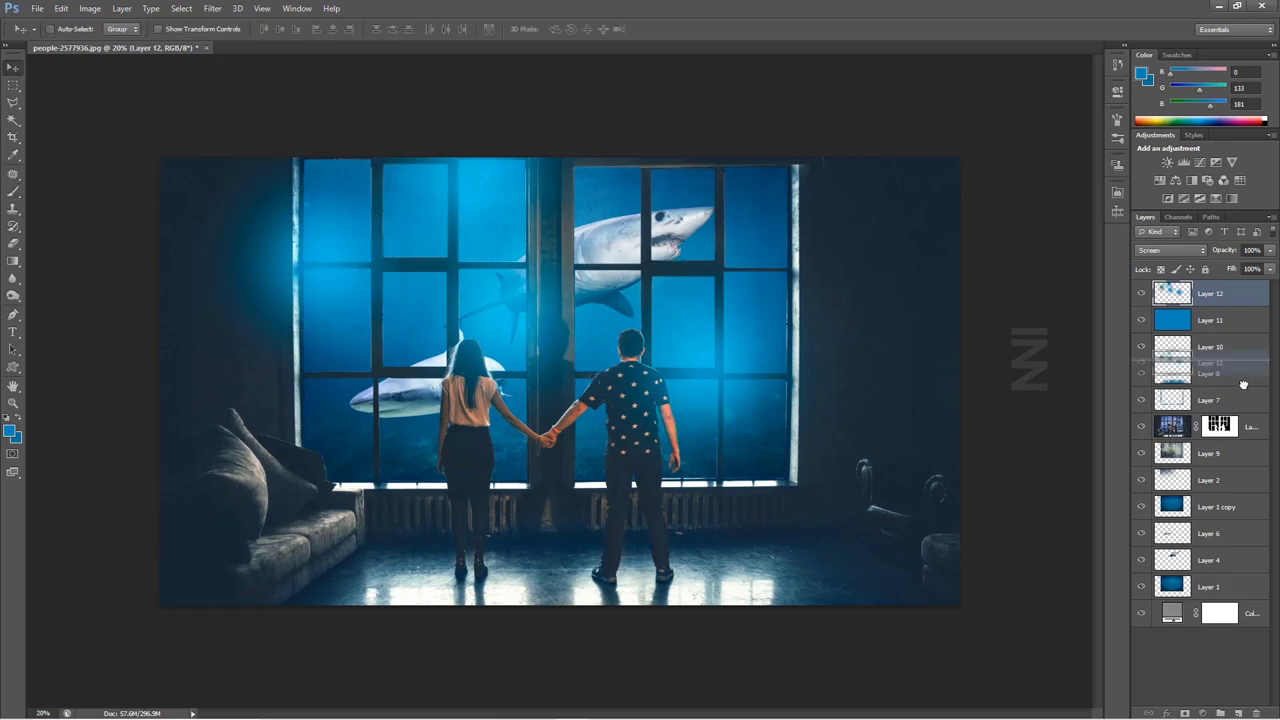
pyautogui.moveTo(1212, 295); pyautogui.dragTo(1212, 440)
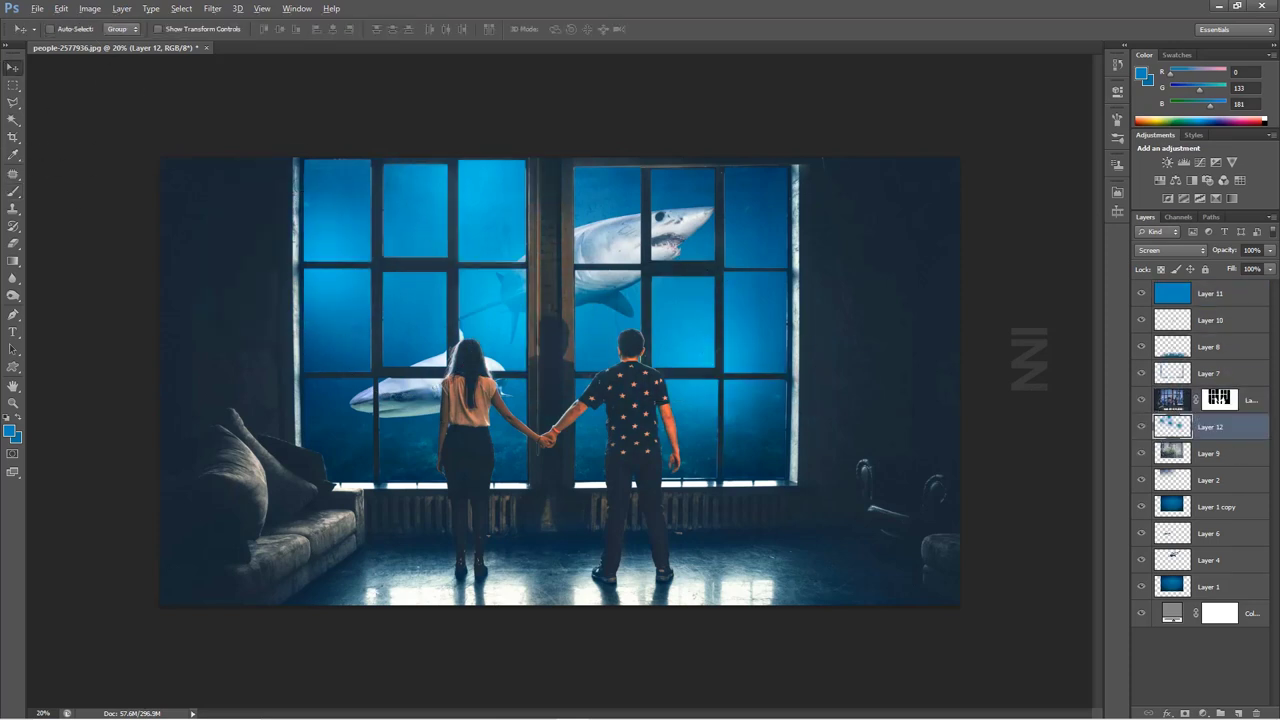
pyautogui.moveTo(1222, 253); pyautogui.dragTo(1192, 264)
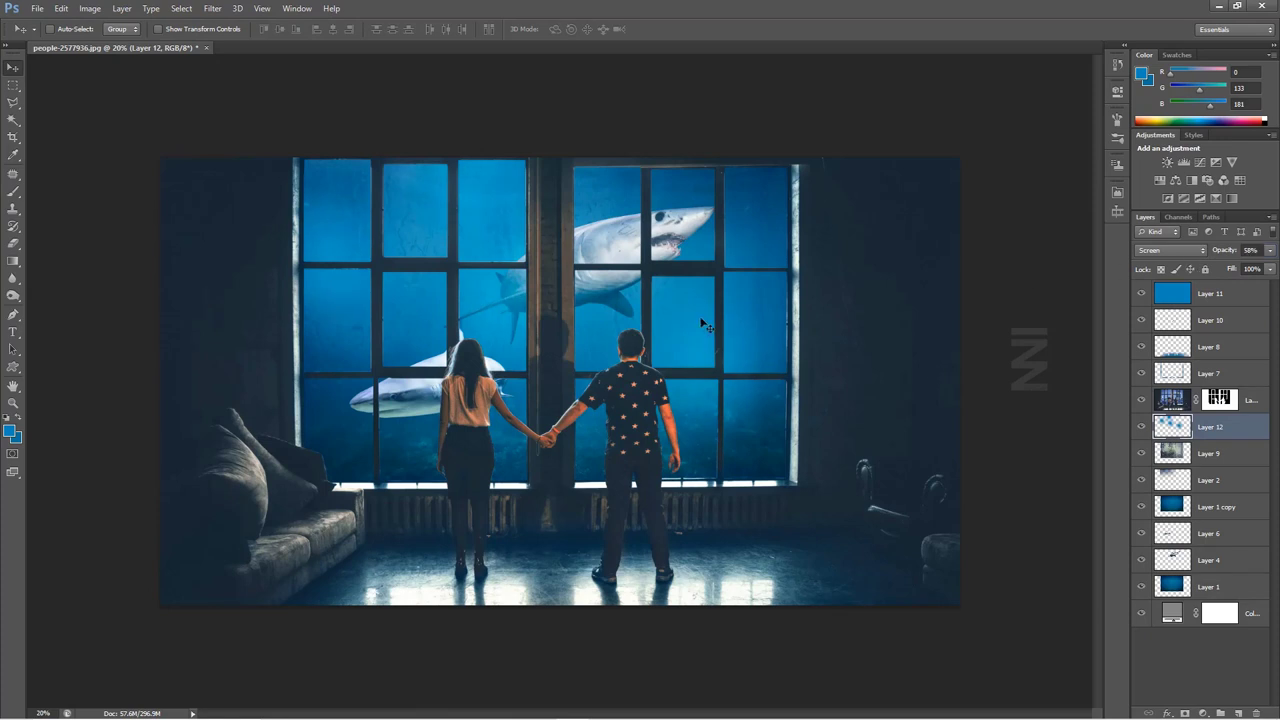
# Raise Layer 11's opacity to 20% and open animal-1839389.jpg through Camera Raw
pyautogui.hotkey('ctrl', '-')
pyautogui.click(1210, 293)
pyautogui.click(1234, 252)
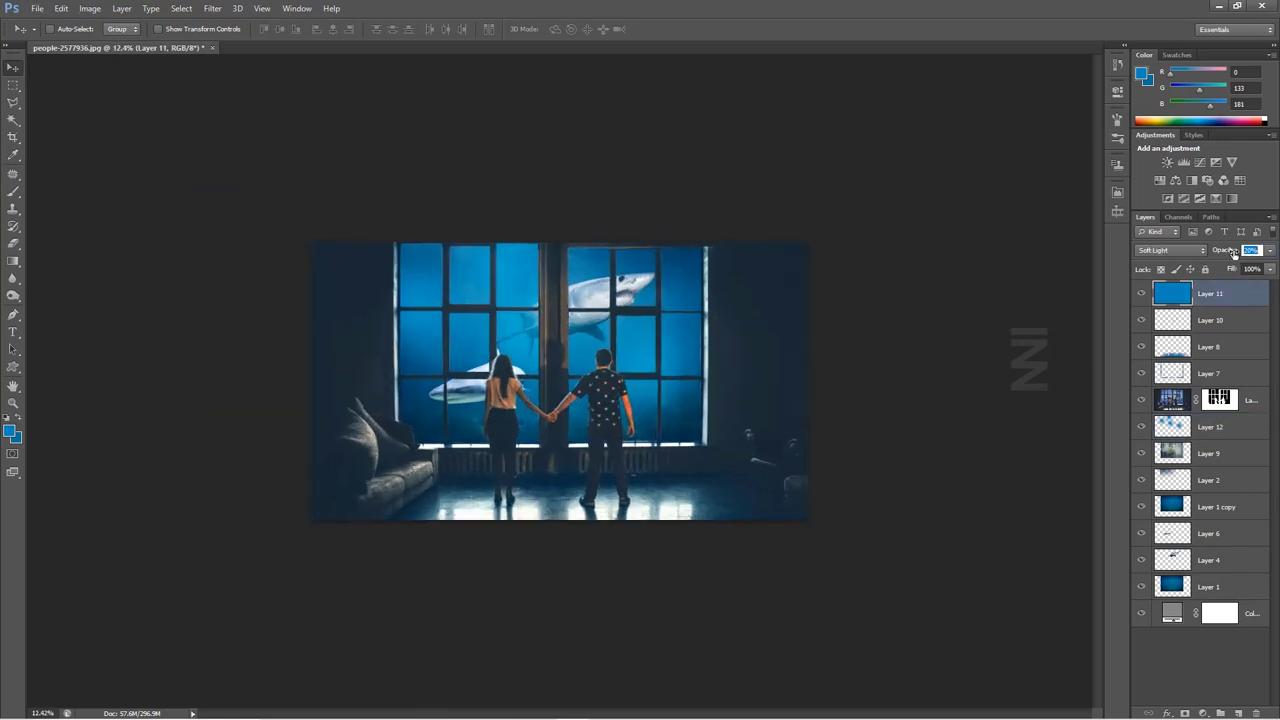
pyautogui.press('Return')
pyautogui.click(514, 116)
pyautogui.press('Return')
pyautogui.press('Return')
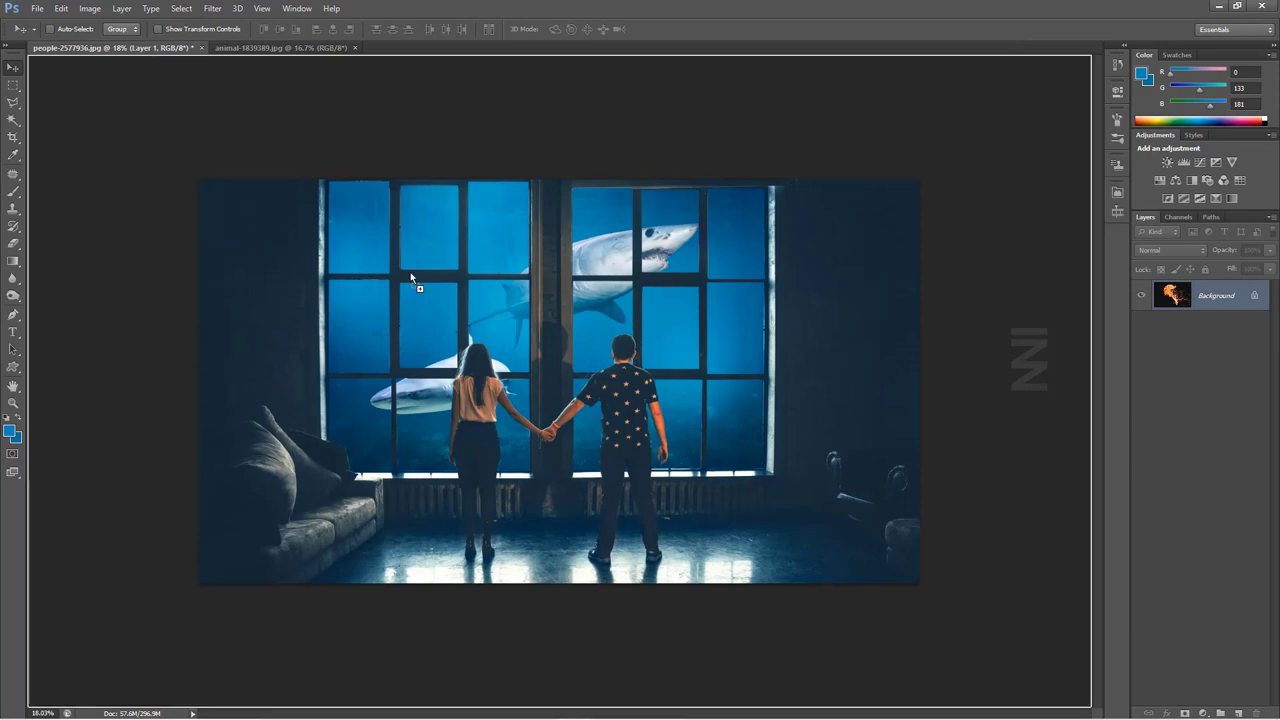
# Drag the jellyfish into the composite, then shrink and tilt it into the right window pane
pyautogui.moveTo(150, 50); pyautogui.dragTo(251, 177)
pyautogui.hotkey('ctrl', 't')
pyautogui.moveTo(906, 150); pyautogui.dragTo(427, 470)
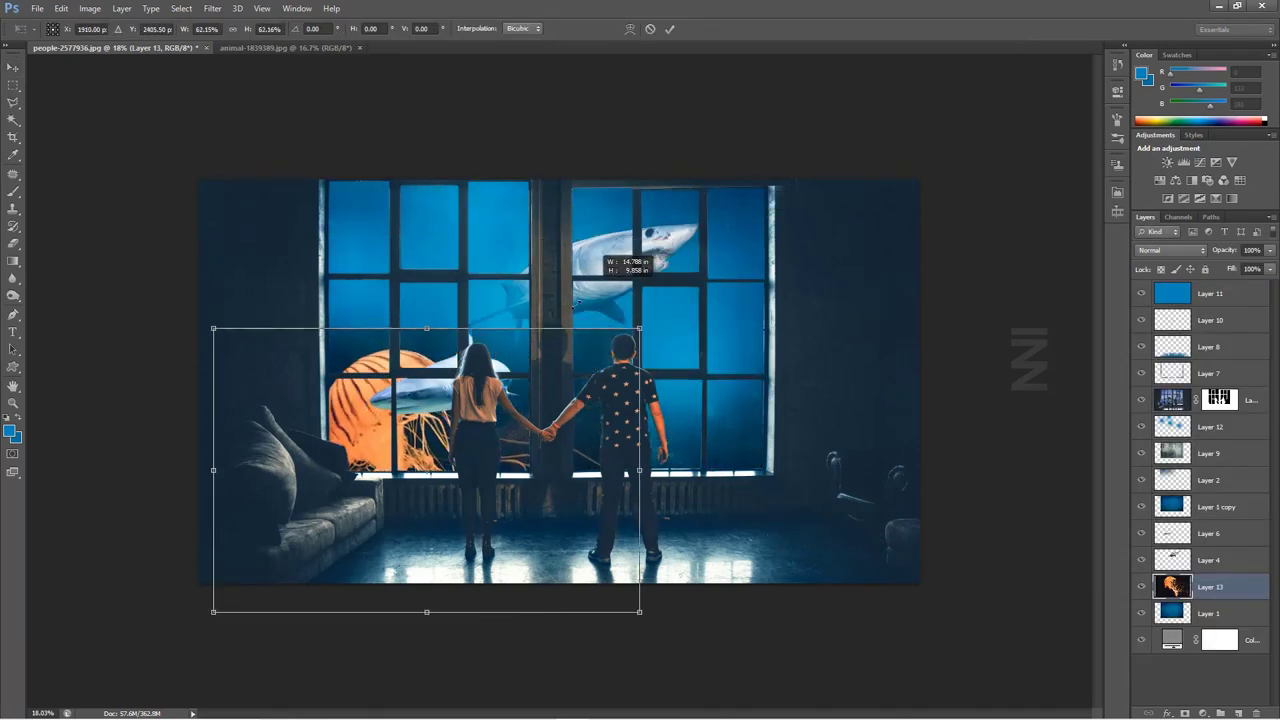
pyautogui.press('Return')
pyautogui.moveTo(320, 540); pyautogui.dragTo(700, 395)
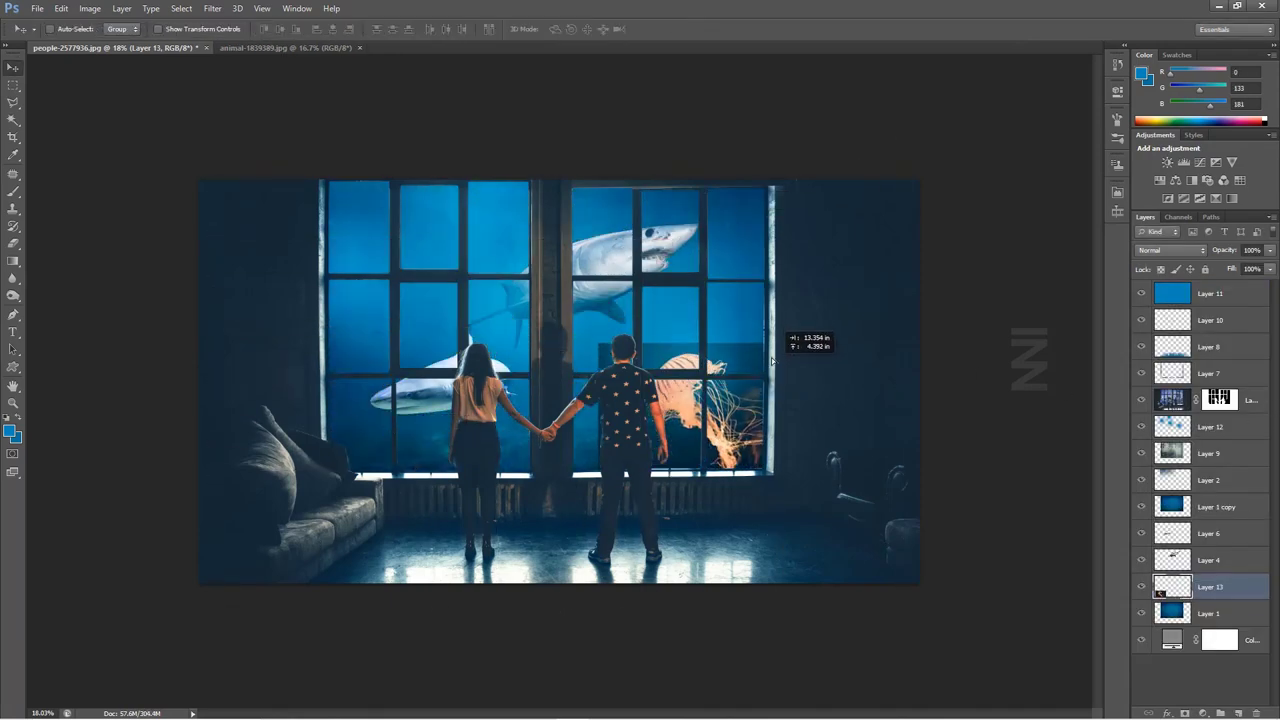
pyautogui.hotkey('ctrl', 't')
pyautogui.moveTo(840, 290)
pyautogui.mouseDown()
pyautogui.moveTo(862, 330)
pyautogui.moveTo(840, 296)
pyautogui.mouseUp()
pyautogui.moveTo(800, 412); pyautogui.dragTo(737, 411)
pyautogui.press('Return')
# Blend the jellyfish layer in Screen mode
pyautogui.click(1165, 250)
pyautogui.click(1147, 371)
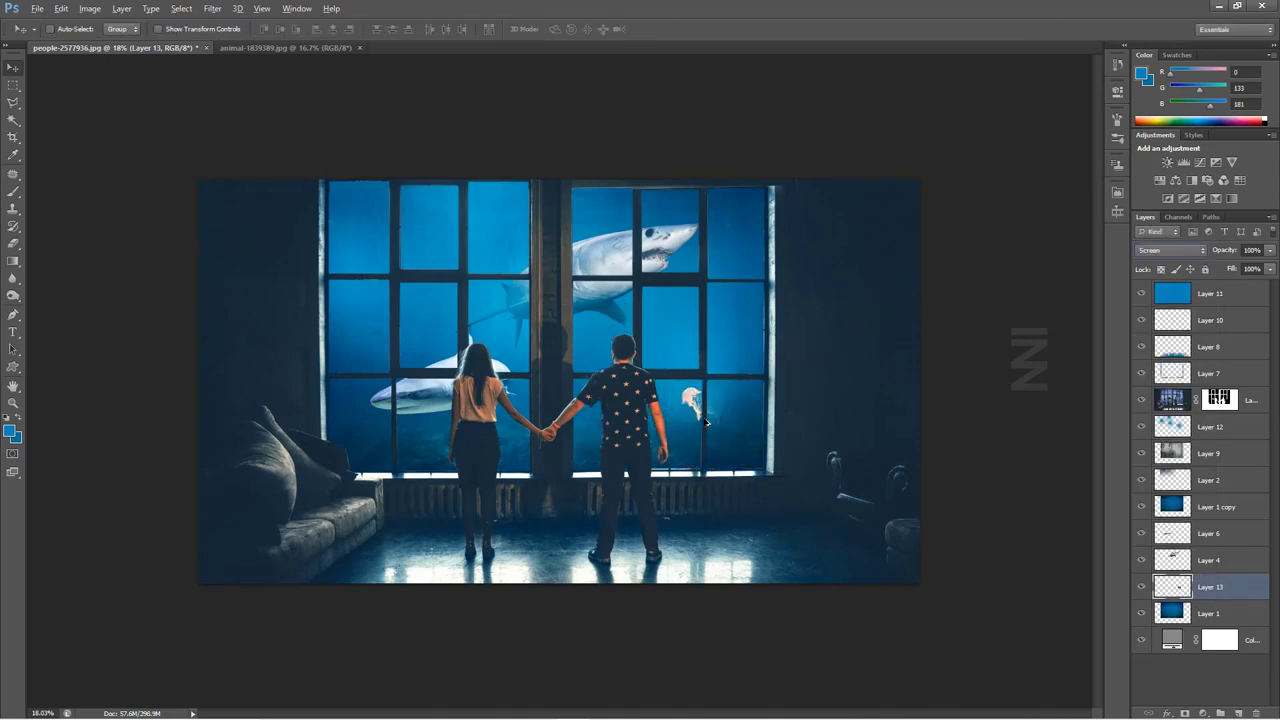
pyautogui.moveTo(685, 399); pyautogui.dragTo(1040, 517)
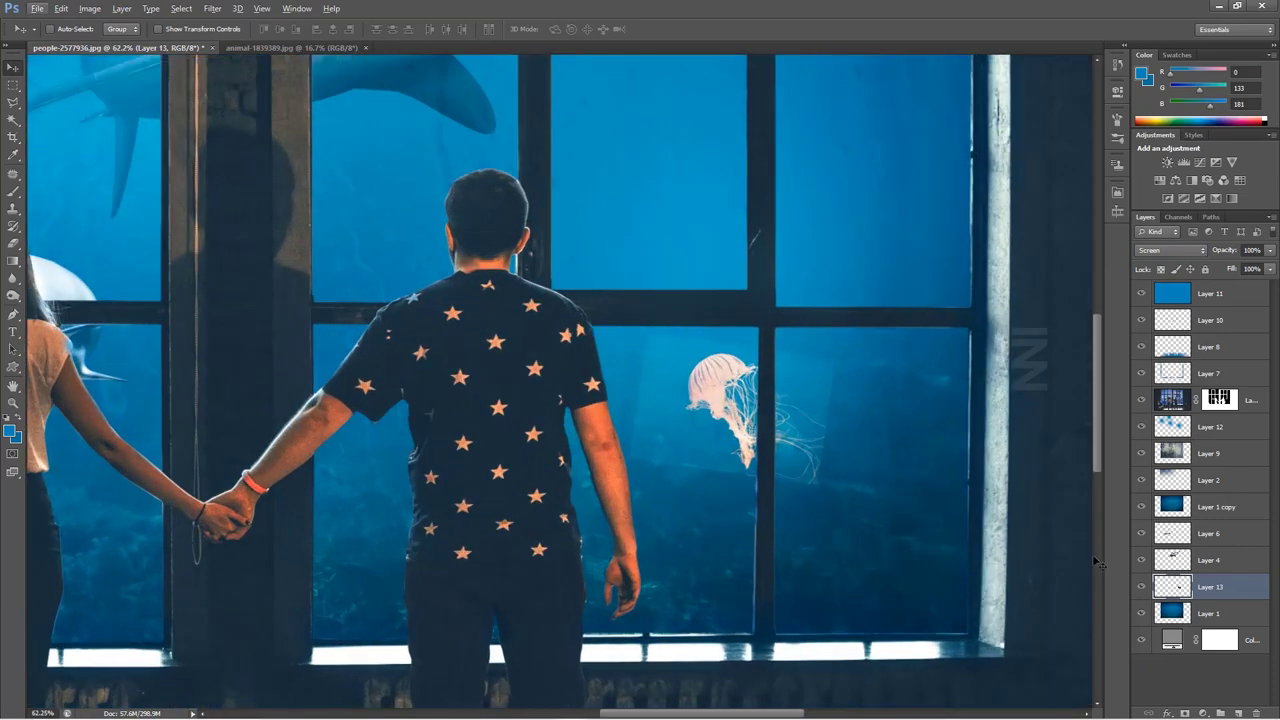
pyautogui.click(1201, 712)
# Add a Levels adjustment clipped to the jellyfish, raising the black input to darken it
pyautogui.click(1150, 488)
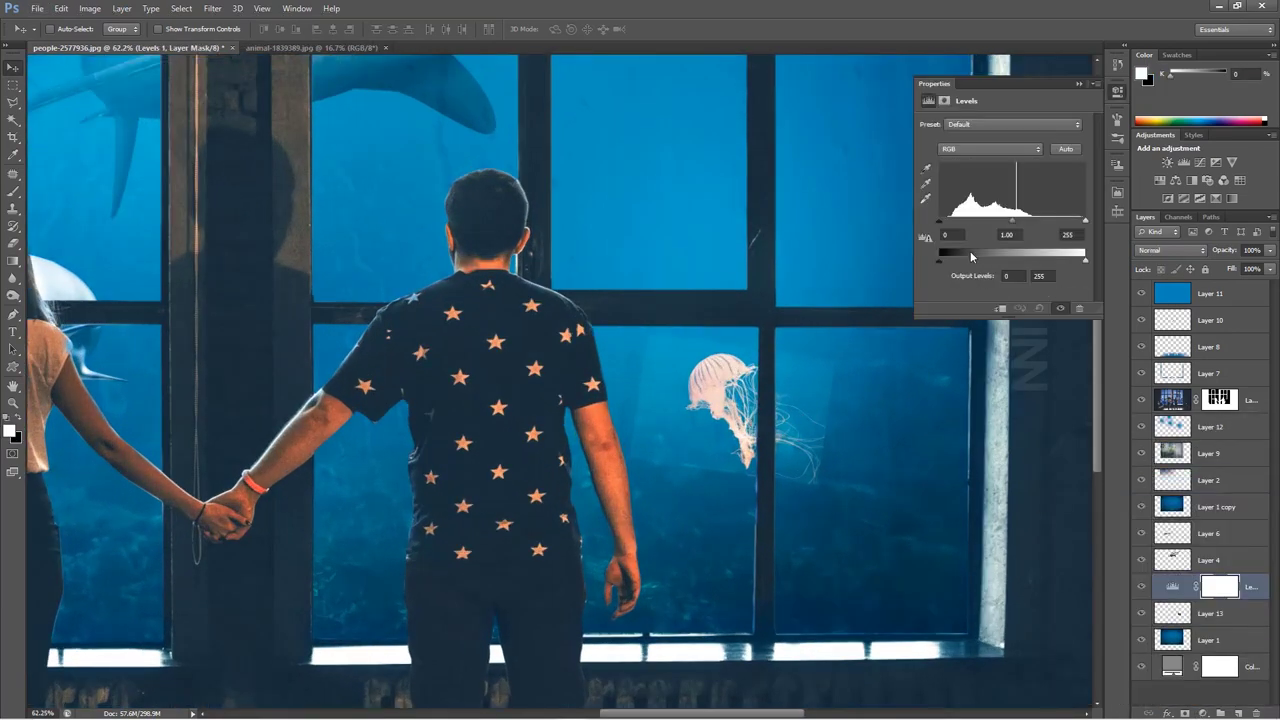
pyautogui.moveTo(940, 224); pyautogui.dragTo(955, 226)
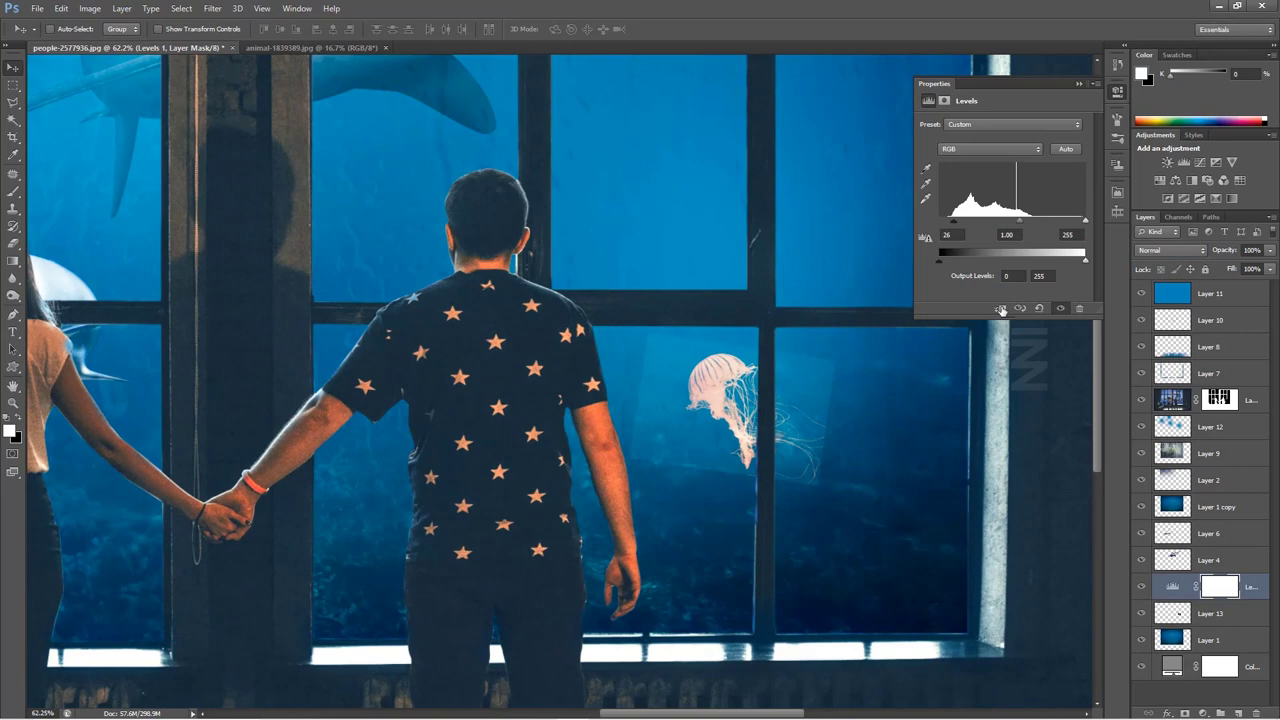
pyautogui.click(1001, 309)
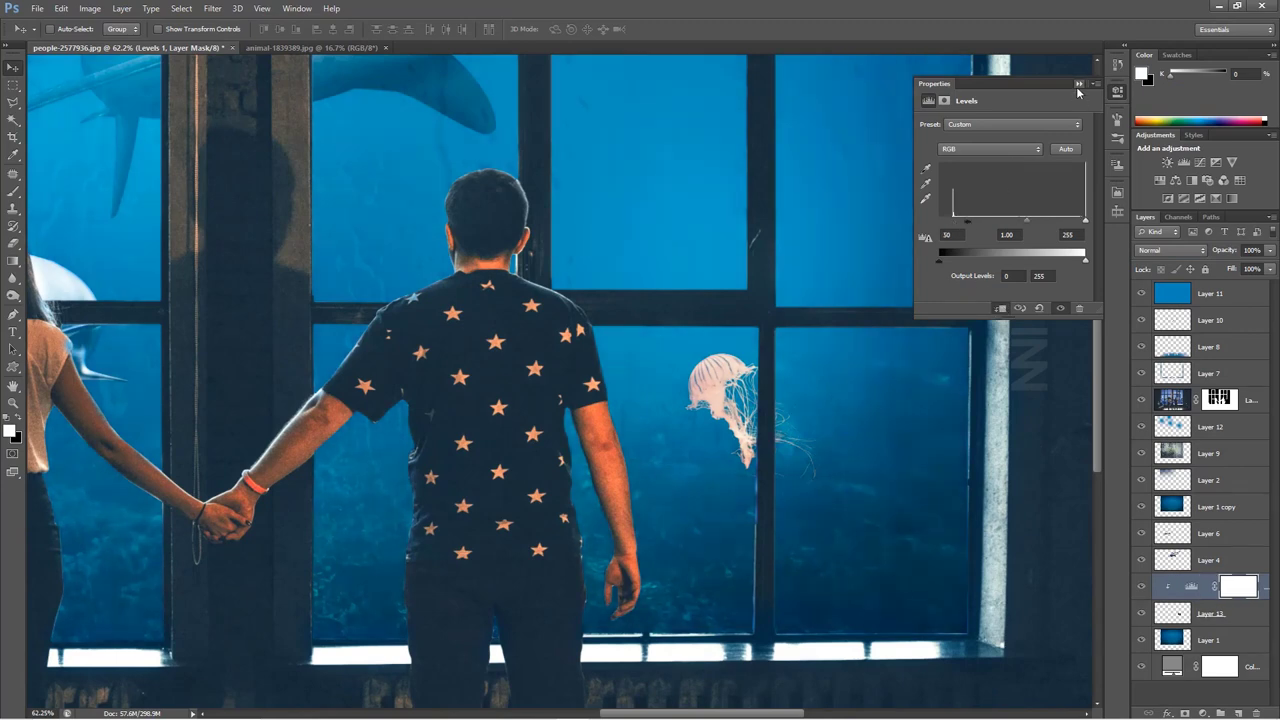
pyautogui.click(1078, 83)
# Duplicate the jellyfish Layer 13 into a Layer 13 copy
pyautogui.scroll(-3, 640, 380)
pyautogui.scroll(-2, 640, 380)
pyautogui.click(1172, 612)
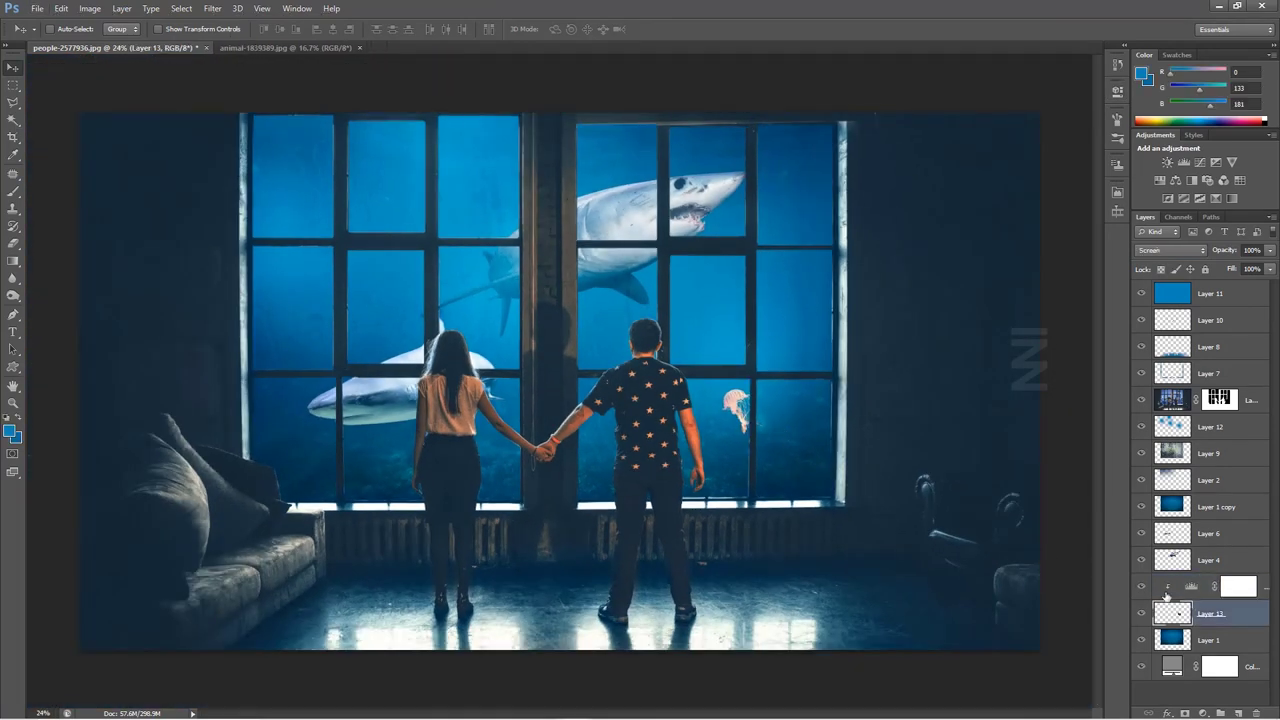
pyautogui.moveTo(1166, 596); pyautogui.dragTo(1172, 580)
# Shrink and slightly tilt the Layer 13 copy jellyfish
pyautogui.hotkey('ctrl', 't')
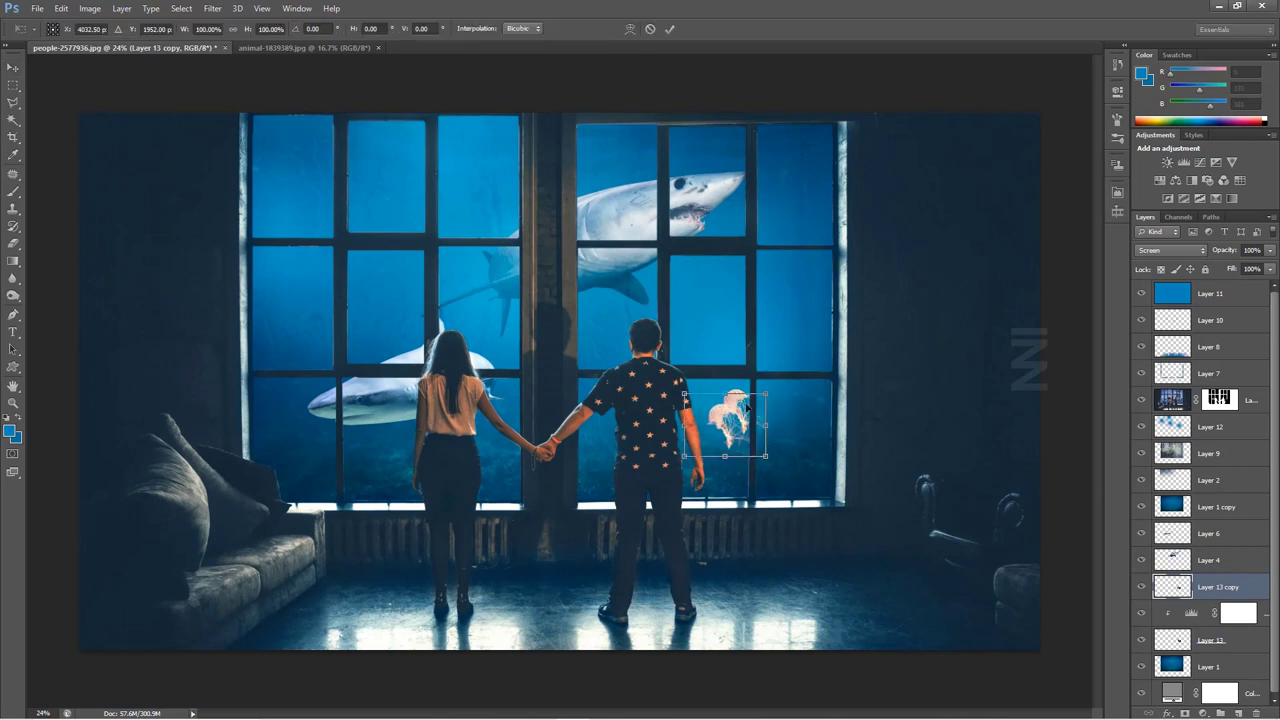
pyautogui.moveTo(686, 396); pyautogui.dragTo(701, 406)
pyautogui.moveTo(815, 372)
pyautogui.mouseDown()
pyautogui.moveTo(822, 363)
pyautogui.moveTo(805, 416)
pyautogui.mouseUp()
pyautogui.press('Return')
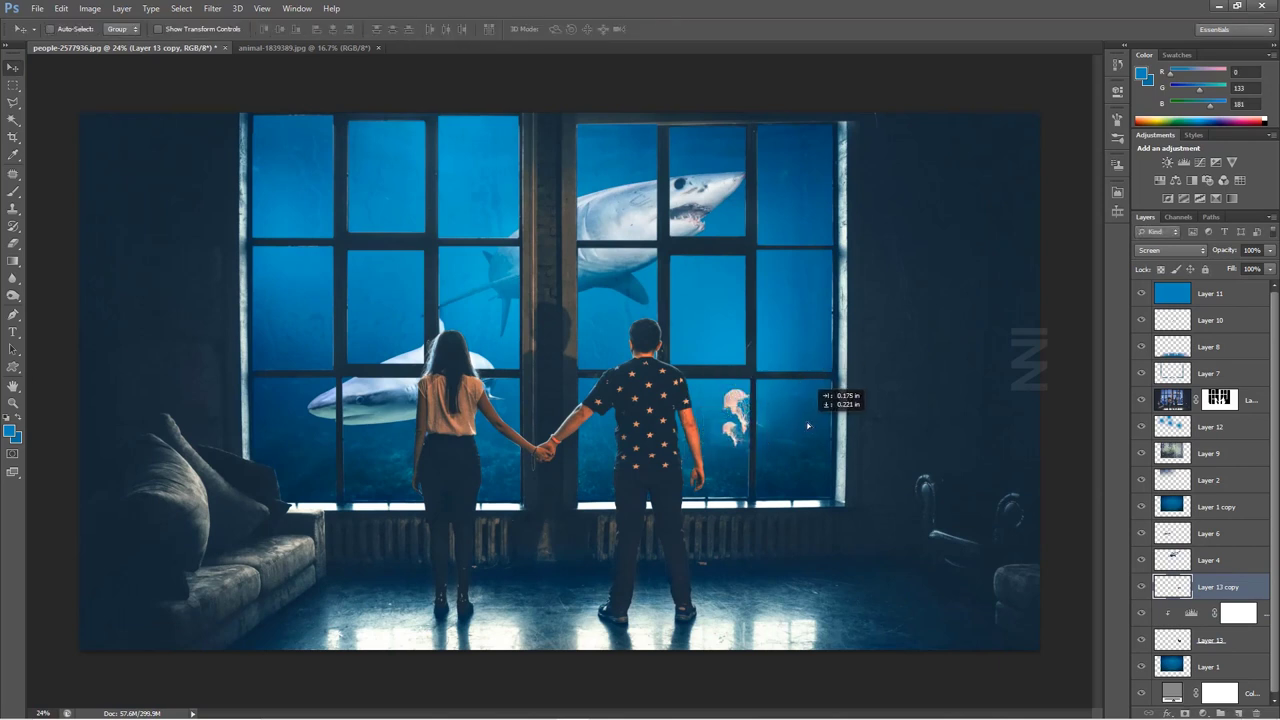
# Duplicate the Levels layer above the jellyfish copy and clip it to that copy
pyautogui.moveTo(1236, 613); pyautogui.dragTo(1218, 585)
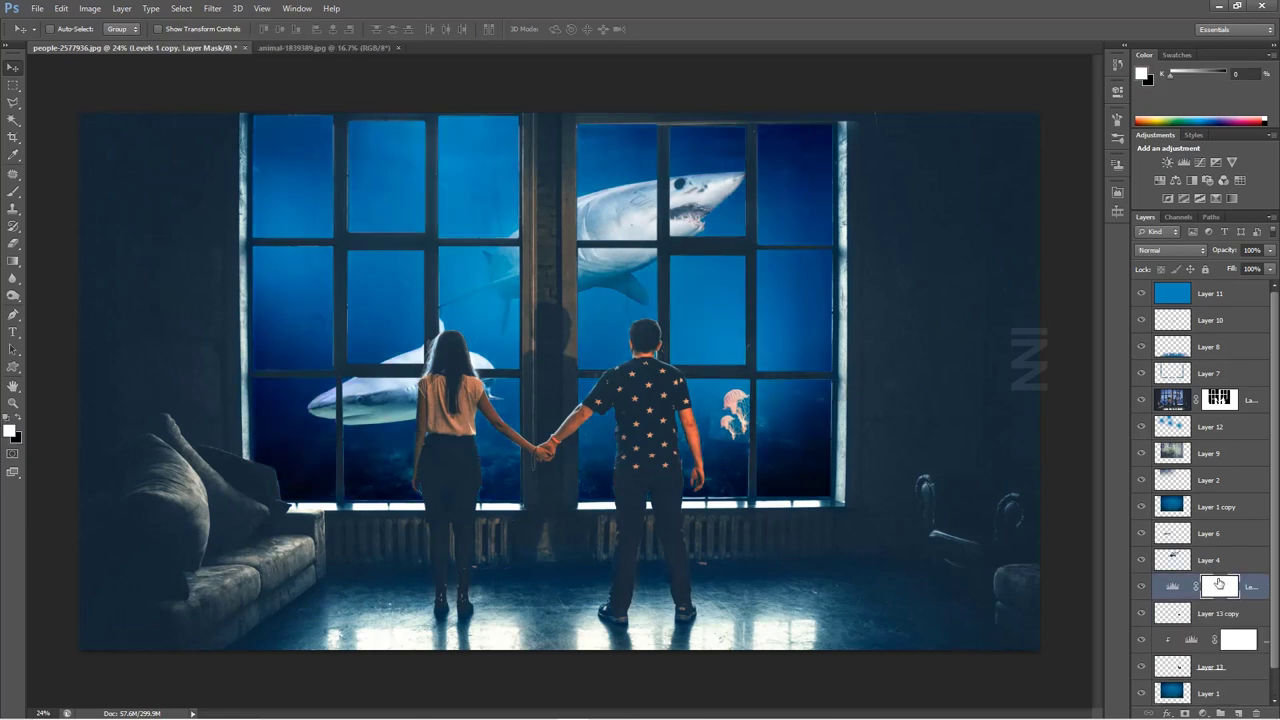
pyautogui.keyDown('alt'); pyautogui.click(1193, 598); pyautogui.keyUp('alt')
pyautogui.moveTo(733, 473); pyautogui.dragTo(730, 476)
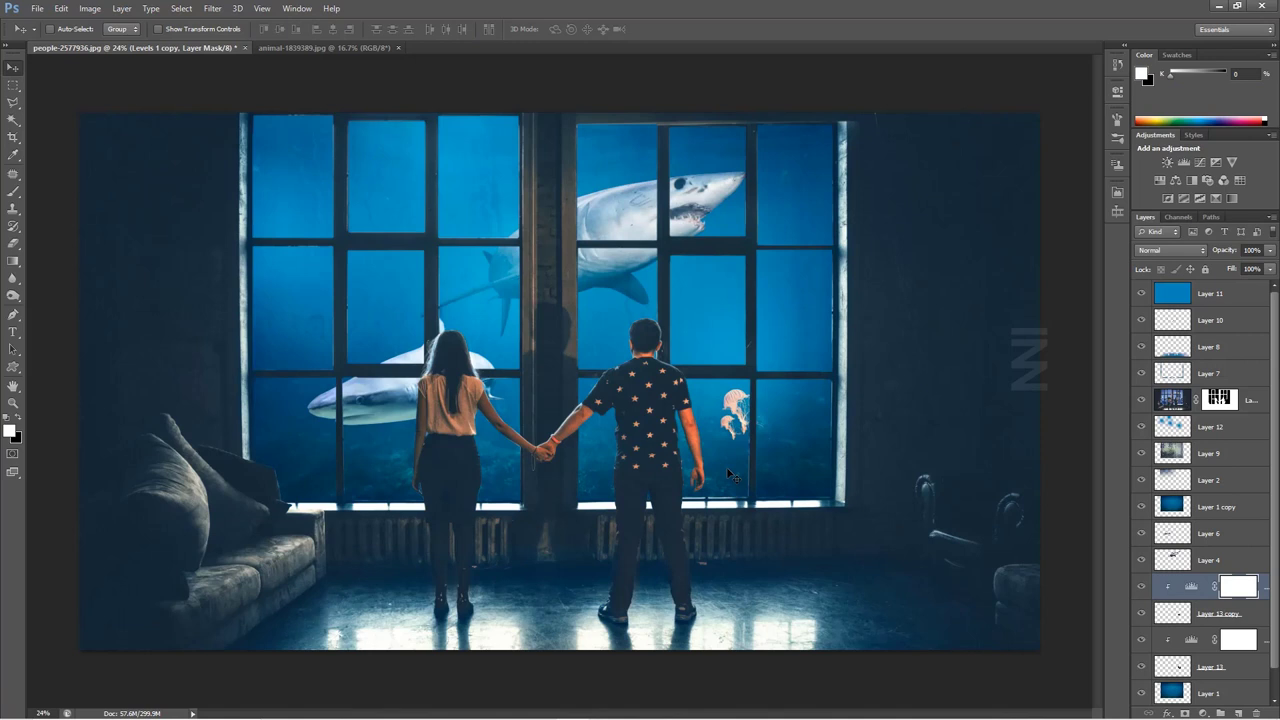
pyautogui.scroll(-2, 726, 482)
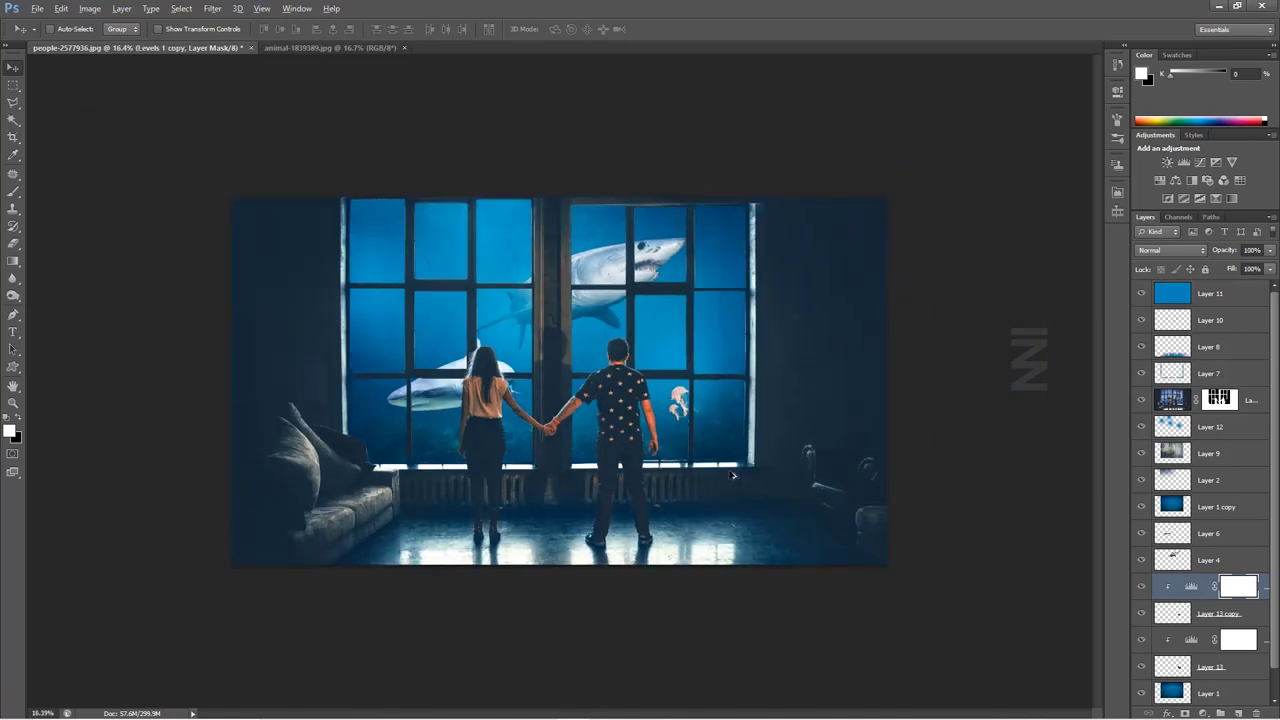
pyautogui.click(1231, 431)
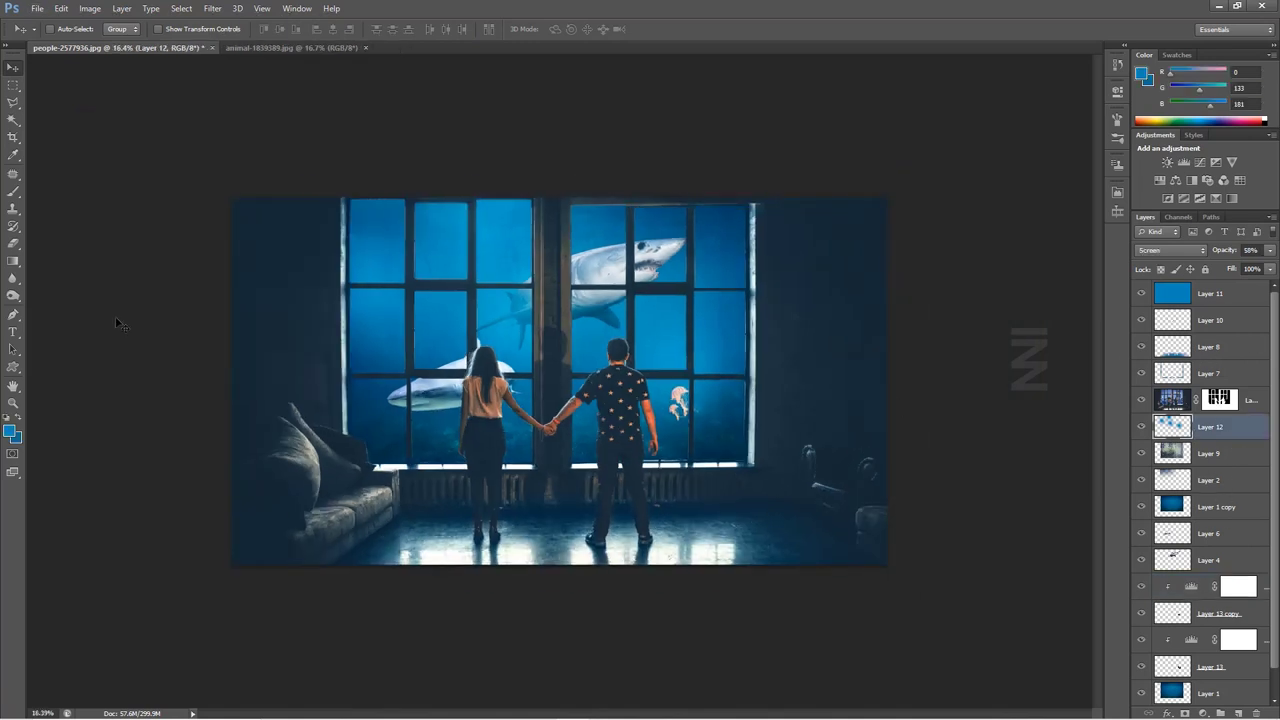
# Paint extra blue glow over the left window on Layer 12
pyautogui.click(13, 190)
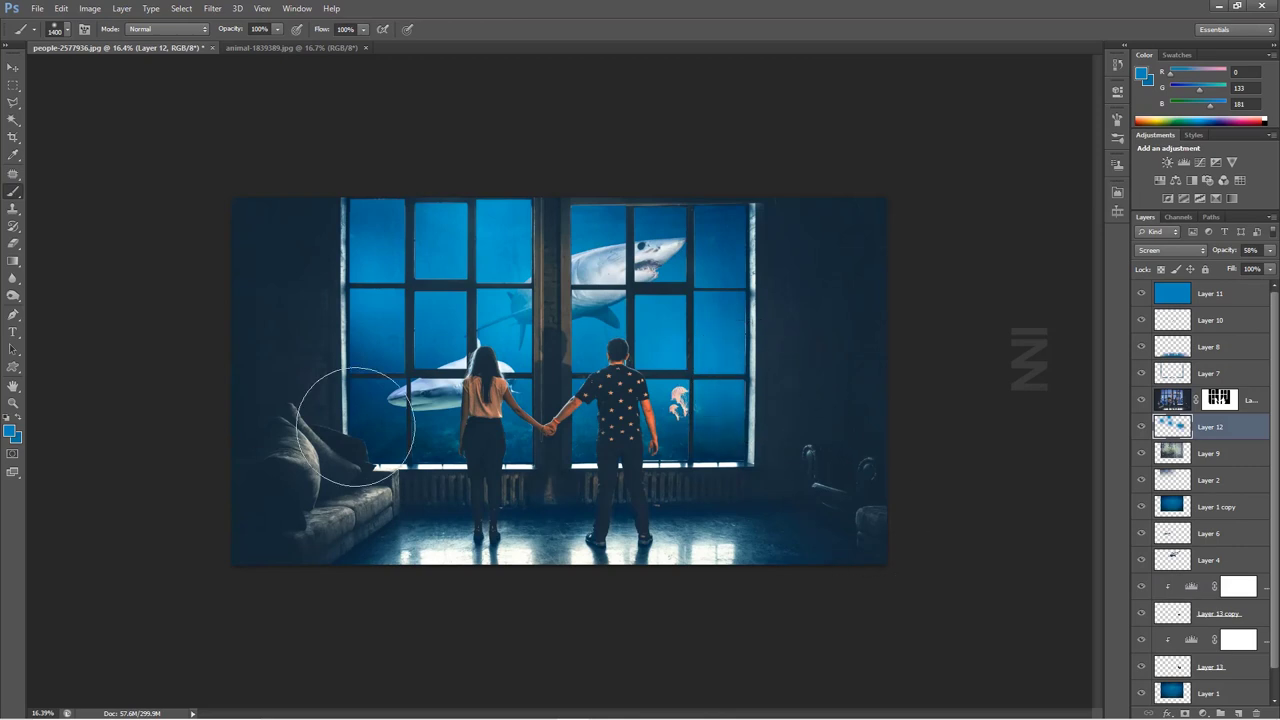
pyautogui.click(358, 343)
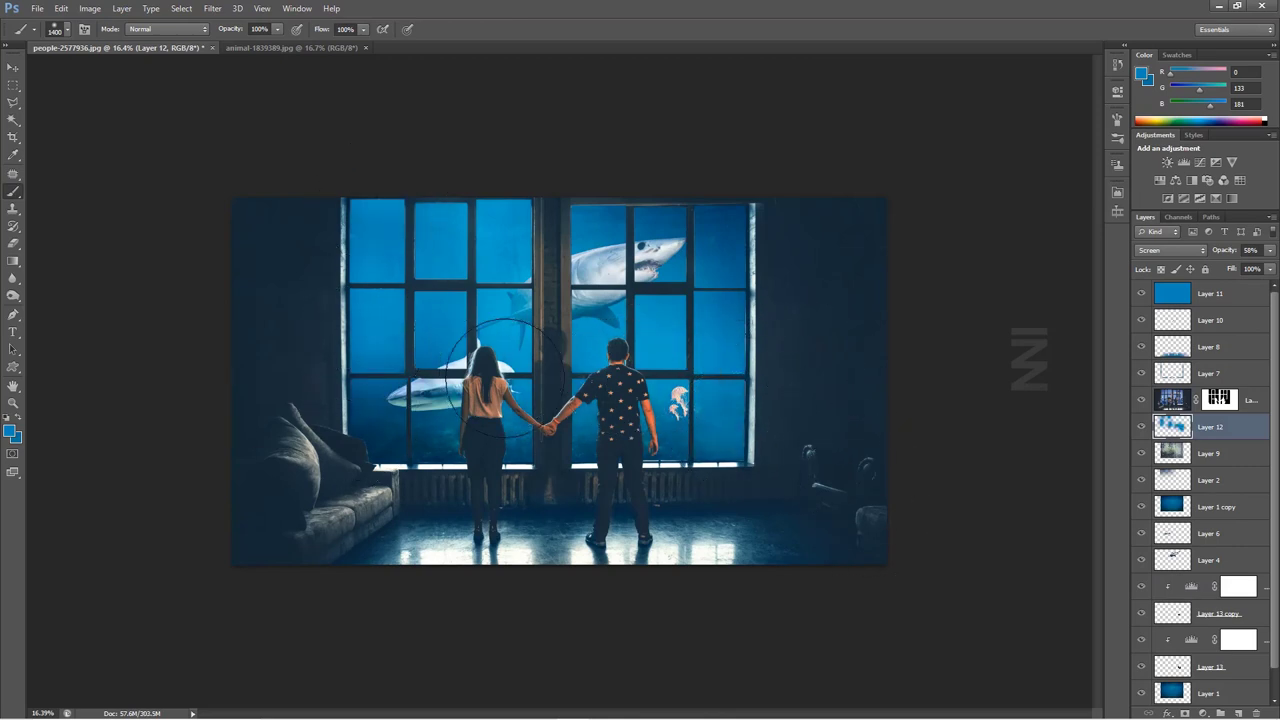
pyautogui.click(13, 67)
pyautogui.scroll(1, 582, 368)
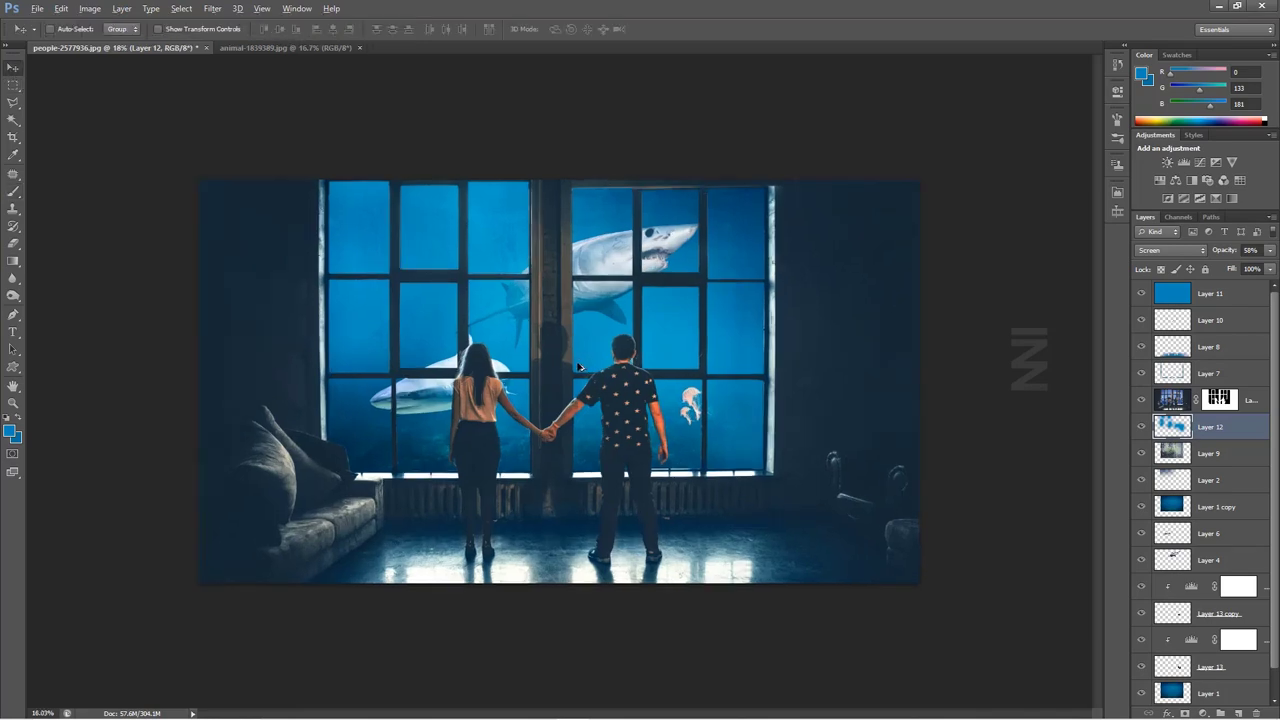
pyautogui.scroll(2, 580, 367)
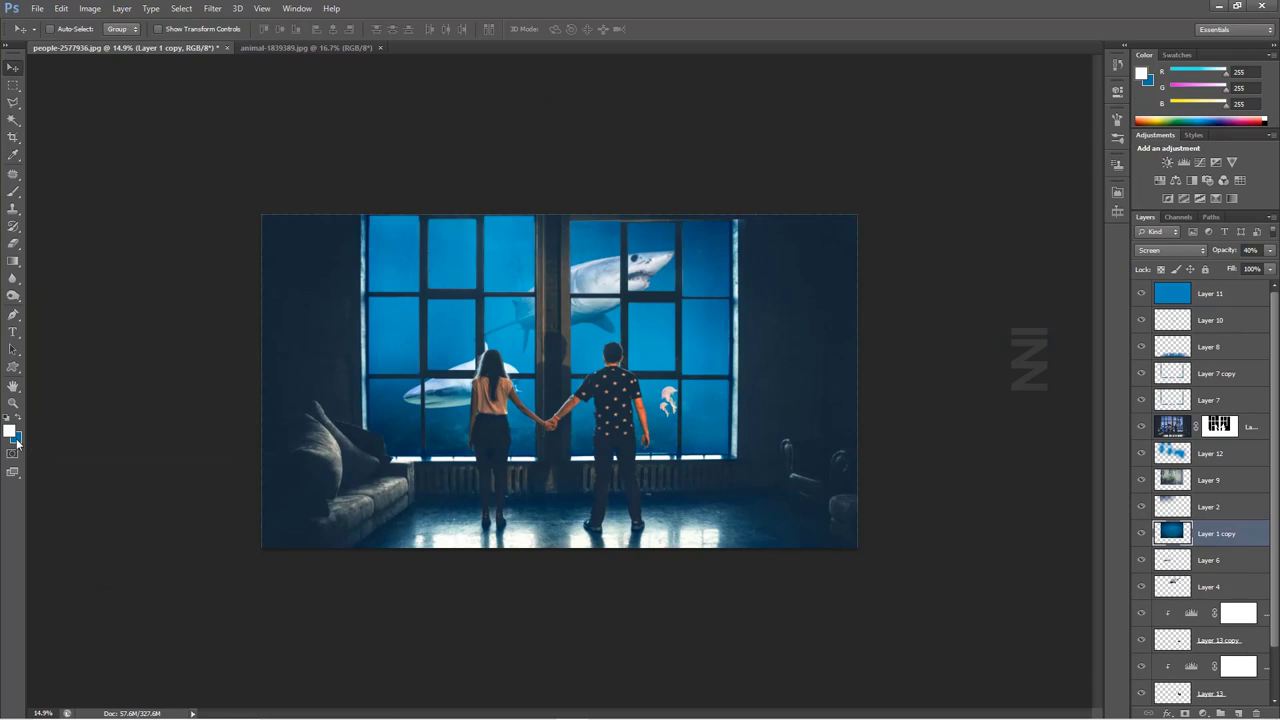
# Make black the foreground colour and add a new Gradient fill layer
pyautogui.click(345, 455)
pyautogui.click(11, 431)
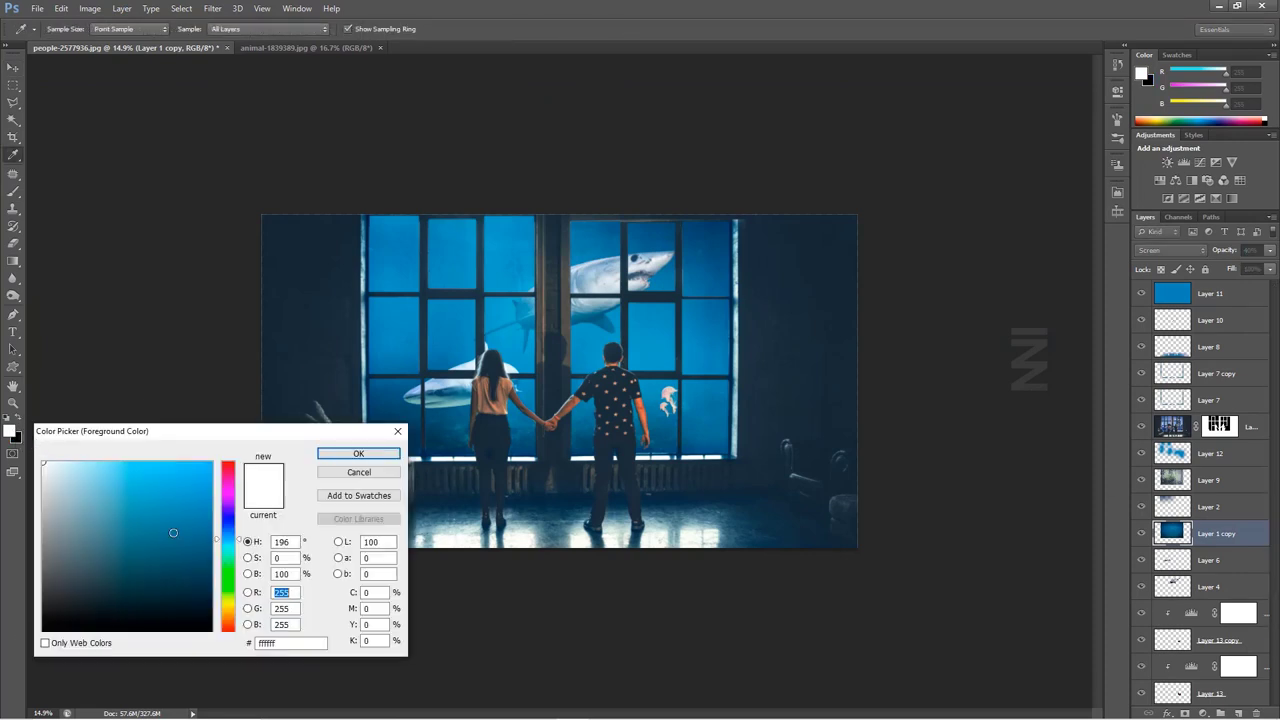
pyautogui.press('Escape')
pyautogui.click(19, 422)
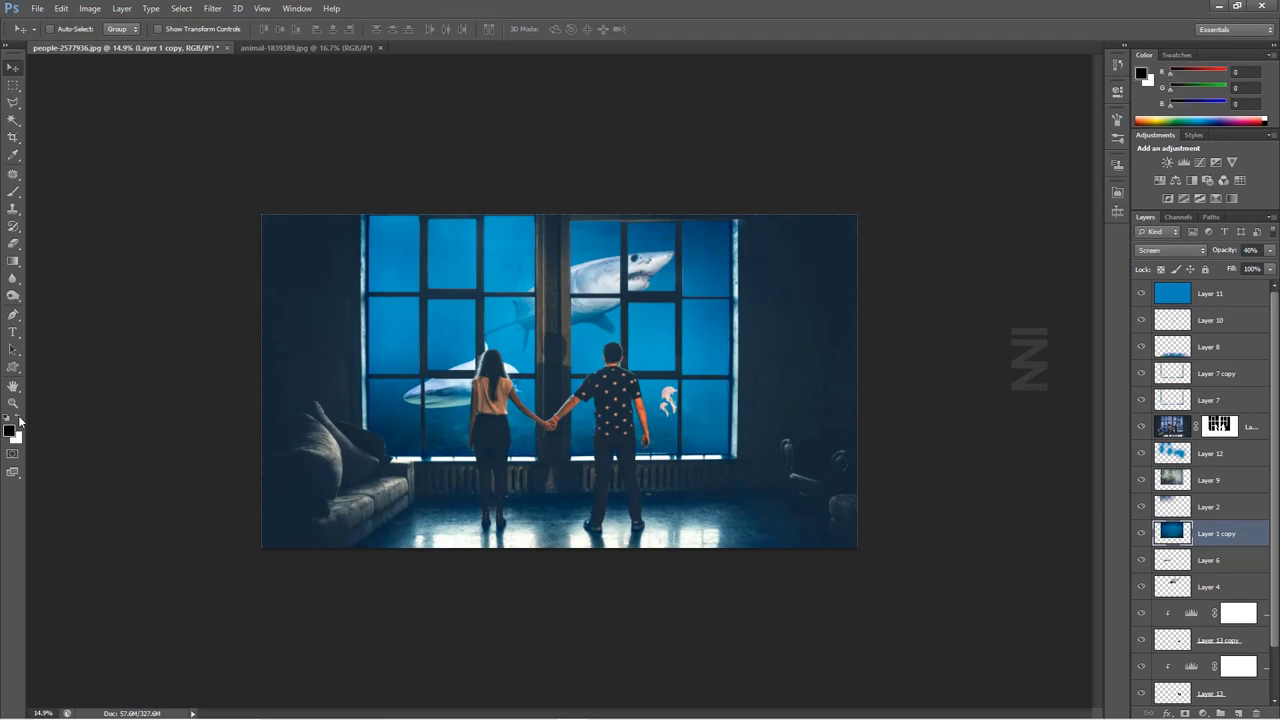
pyautogui.click(1204, 712)
pyautogui.click(1160, 445)
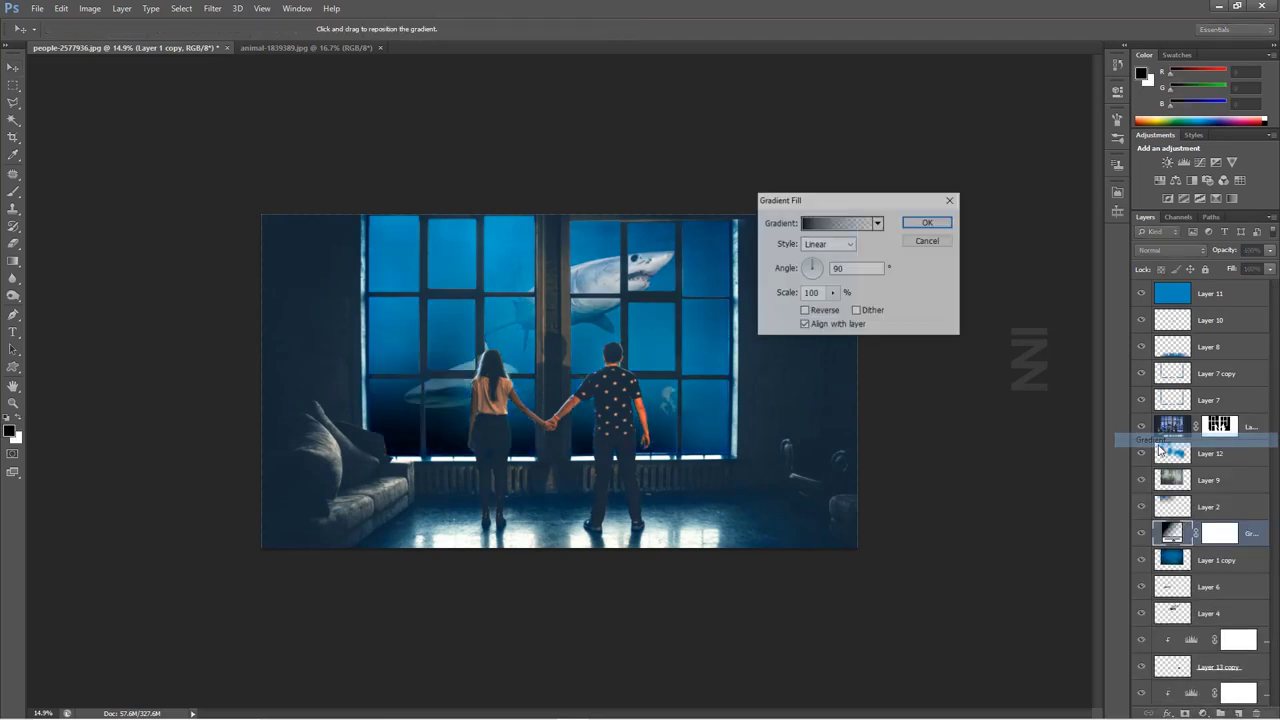
# Set the gradient to Noise type with 100% roughness in the HSB colour model
pyautogui.click(857, 228)
pyautogui.click(828, 310)
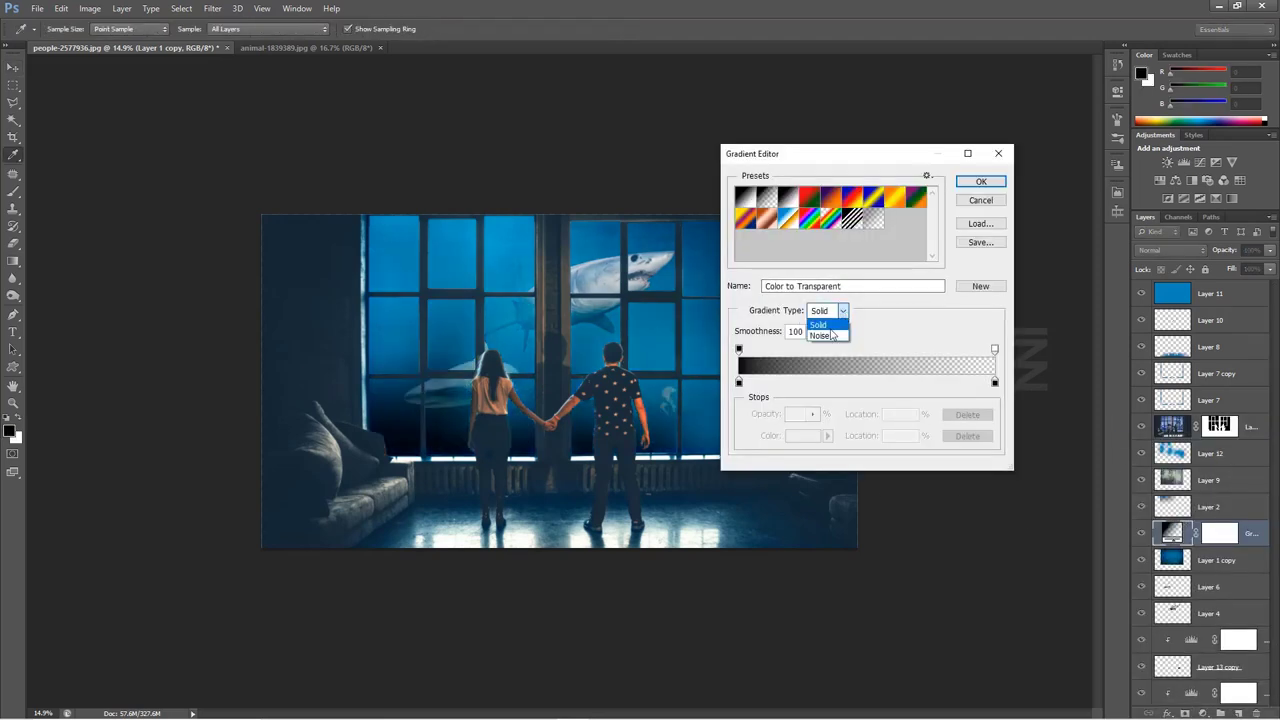
pyautogui.click(815, 336)
pyautogui.click(820, 334)
pyautogui.moveTo(822, 352); pyautogui.dragTo(866, 357)
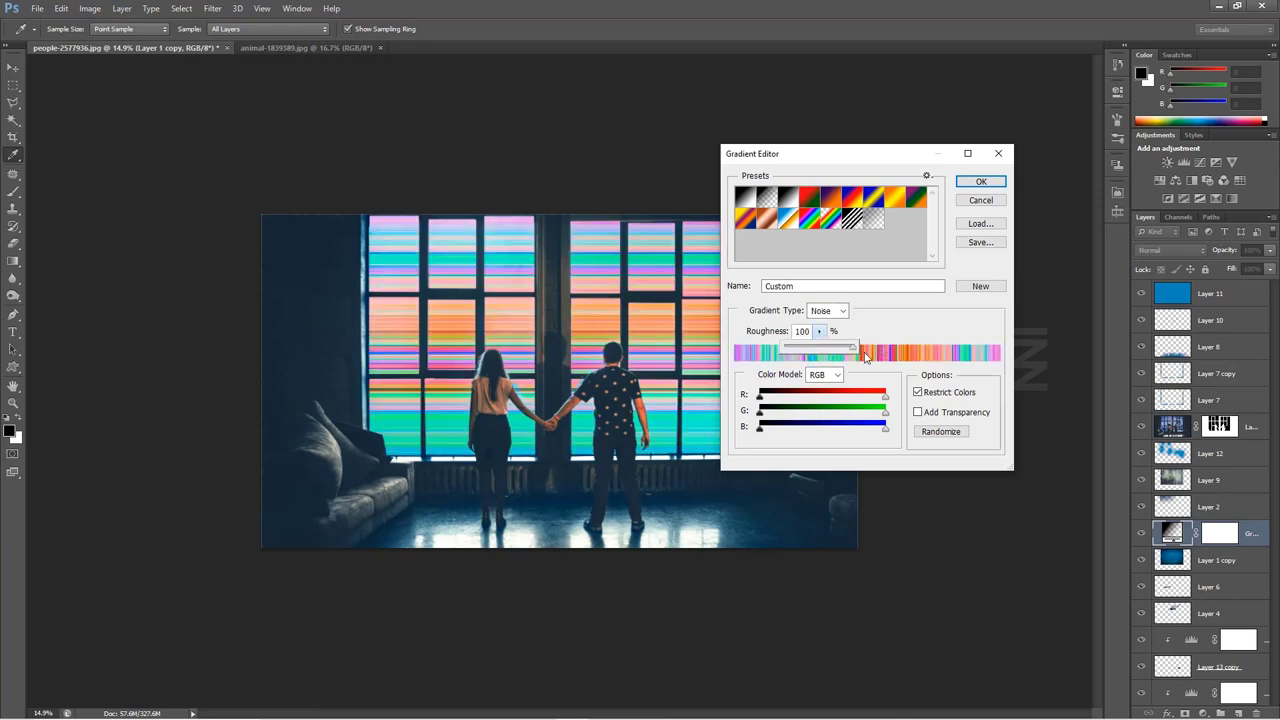
pyautogui.click(825, 374)
pyautogui.click(830, 402)
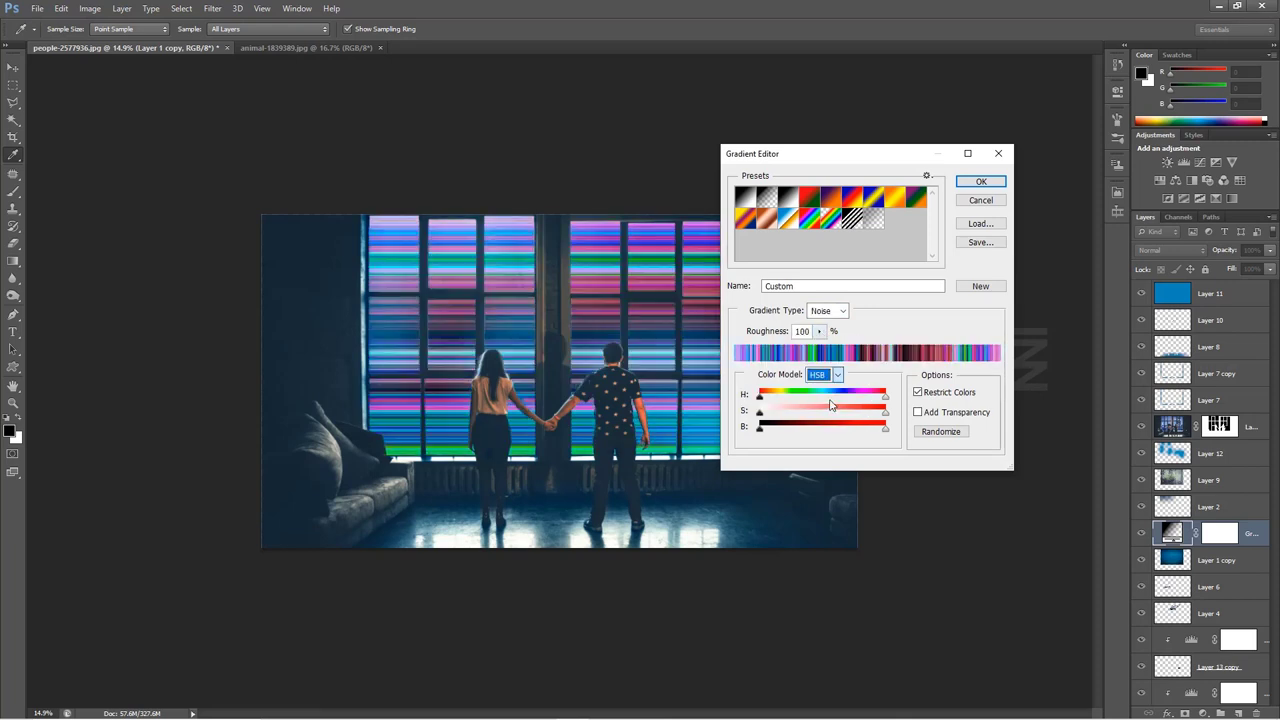
# Drain colour from the noise, randomize the stripes, add transparency and accept the gradient
pyautogui.click(938, 431)
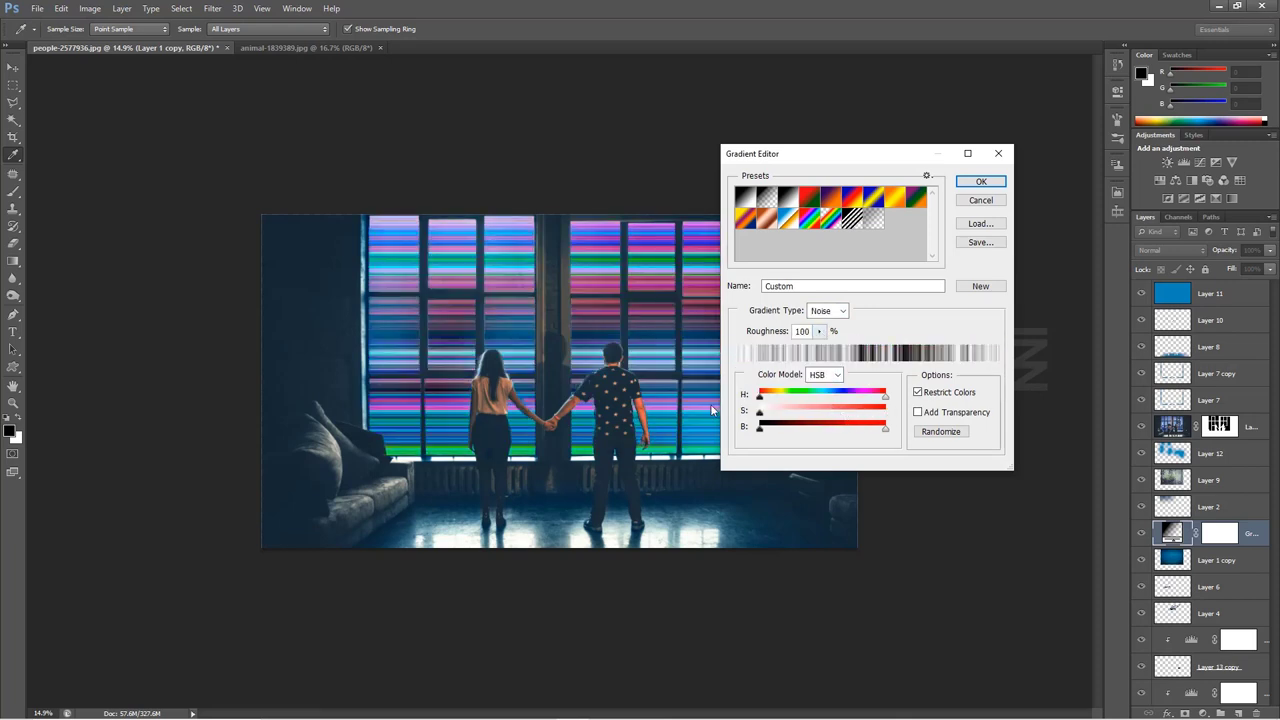
pyautogui.click(955, 433)
pyautogui.click(931, 395)
pyautogui.click(940, 432)
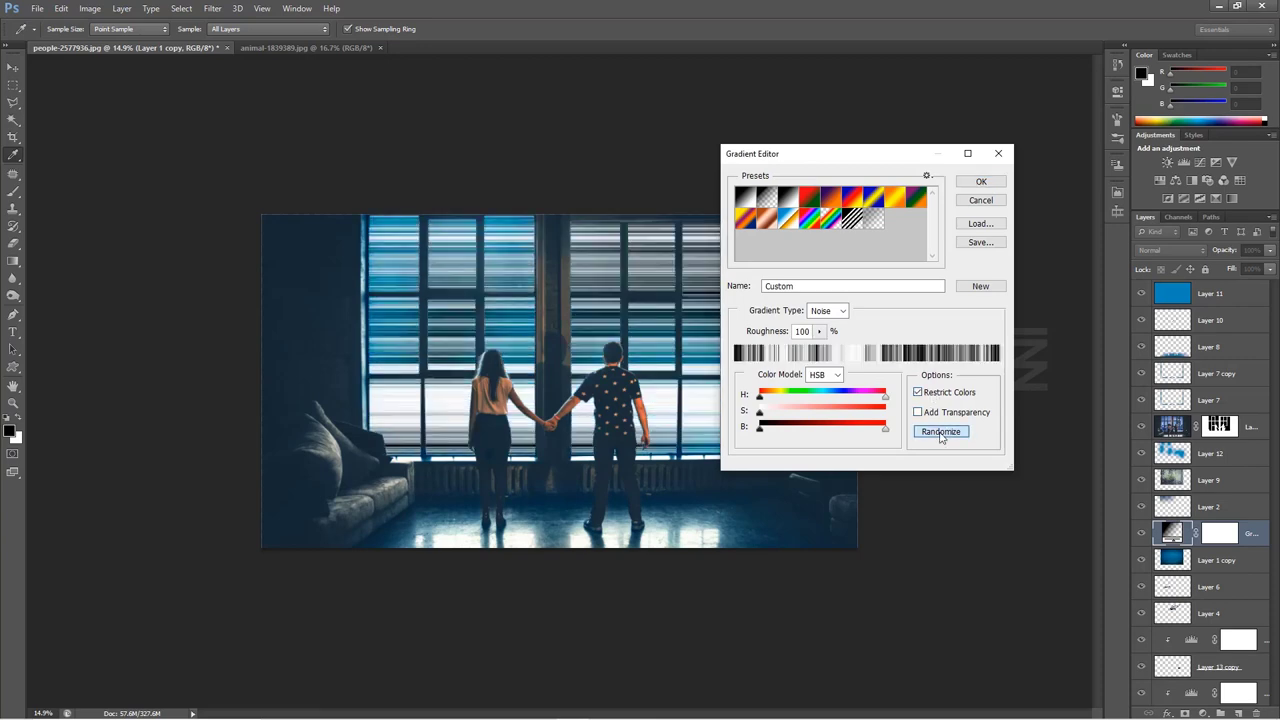
pyautogui.click(940, 432)
pyautogui.click(940, 433)
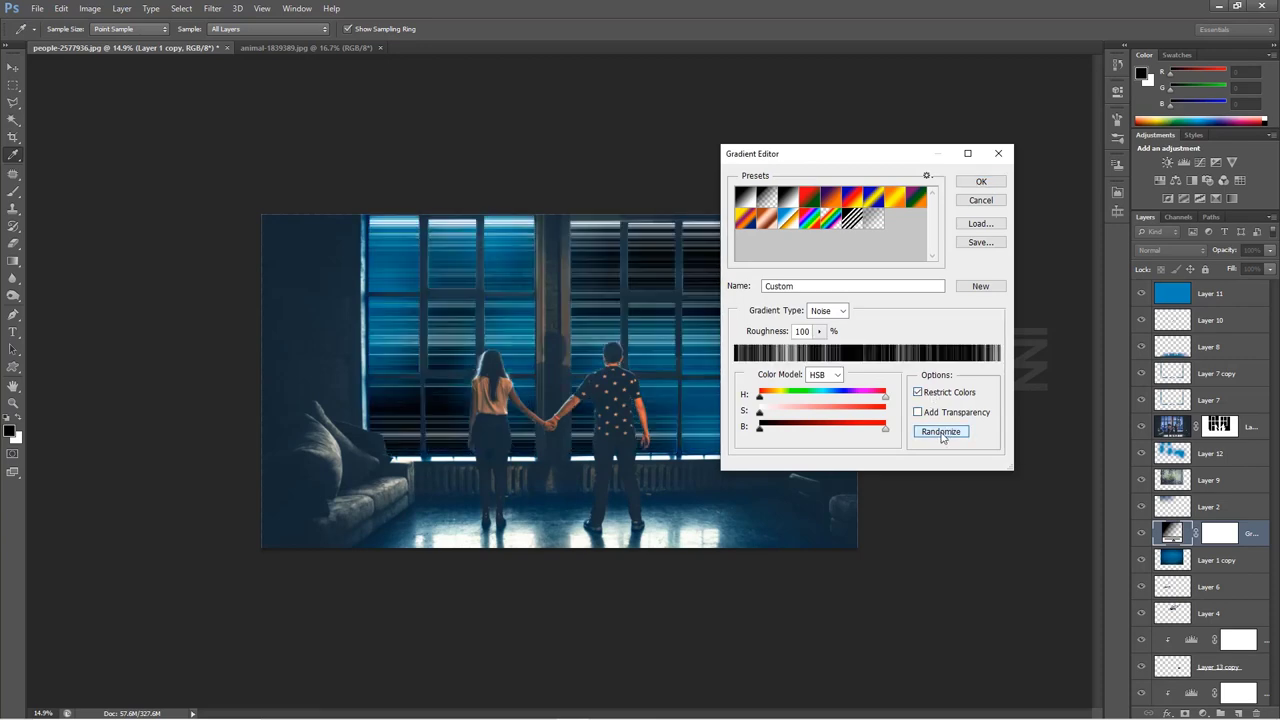
pyautogui.click(941, 433)
pyautogui.click(945, 437)
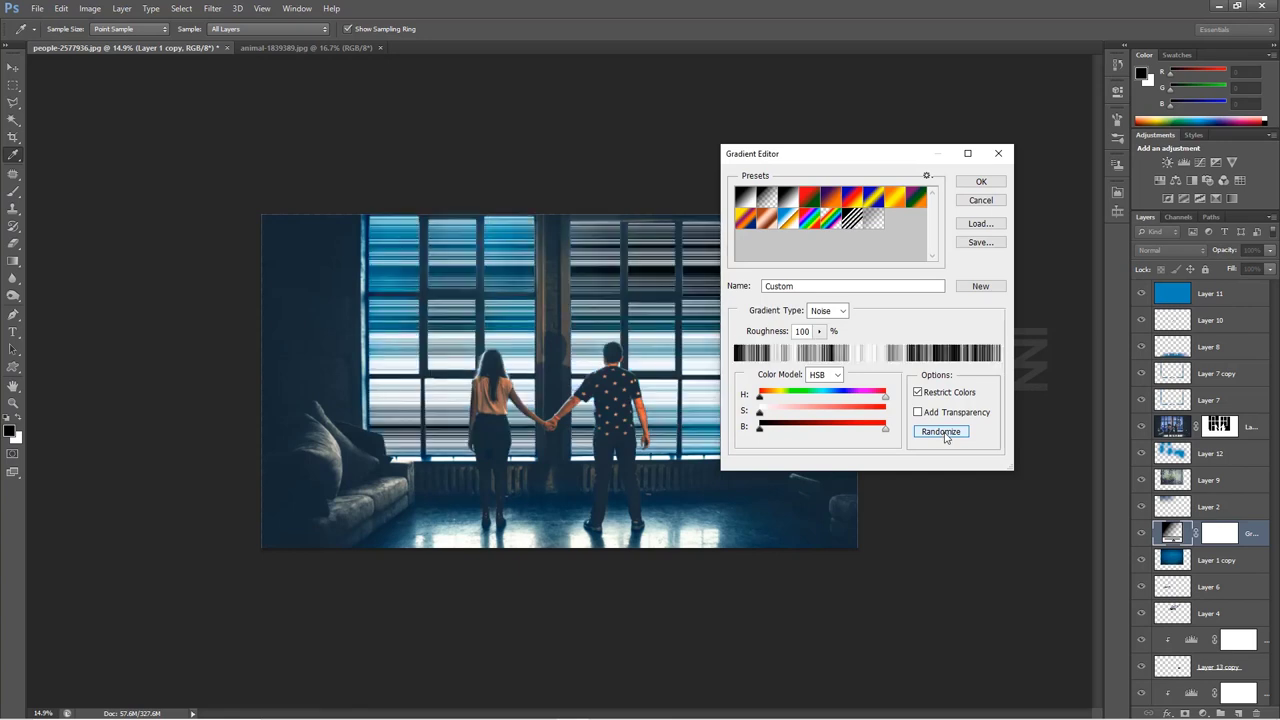
pyautogui.click(930, 415)
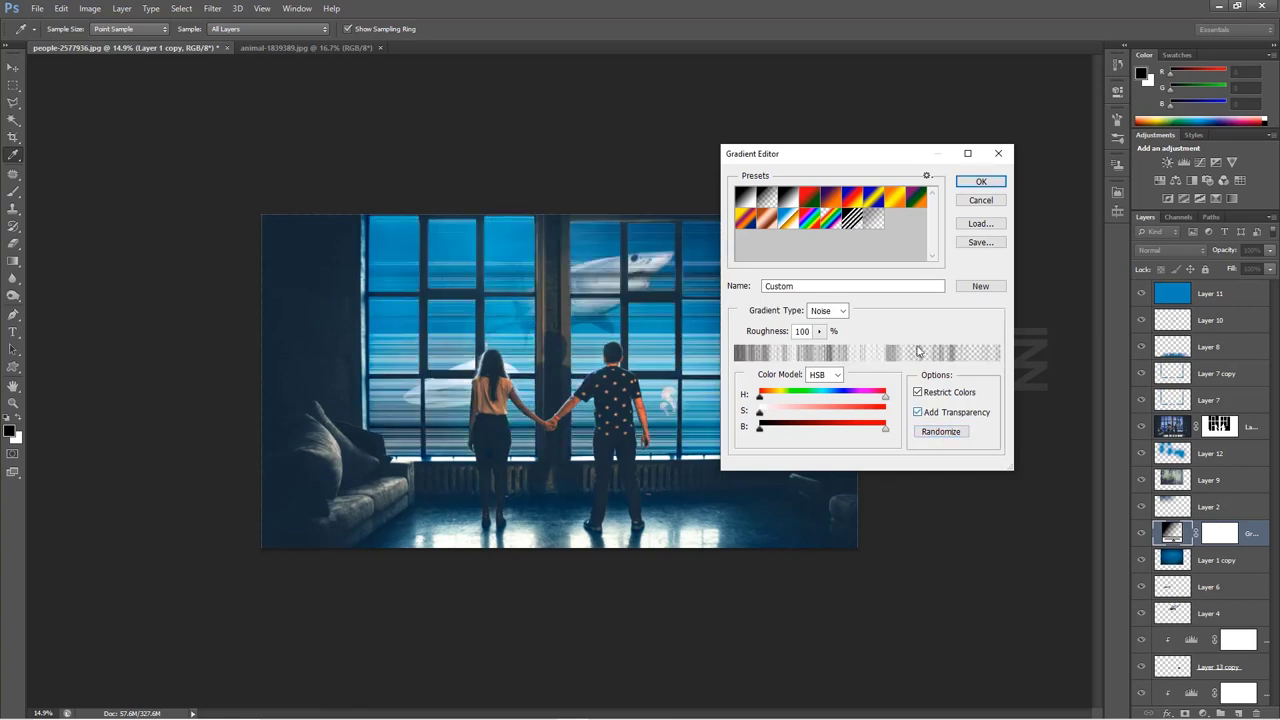
pyautogui.click(981, 182)
# Switch the gradient style to Angle and shift the rays' centre toward the upper left
pyautogui.click(828, 244)
pyautogui.click(826, 276)
pyautogui.moveTo(621, 388); pyautogui.dragTo(439, 120)
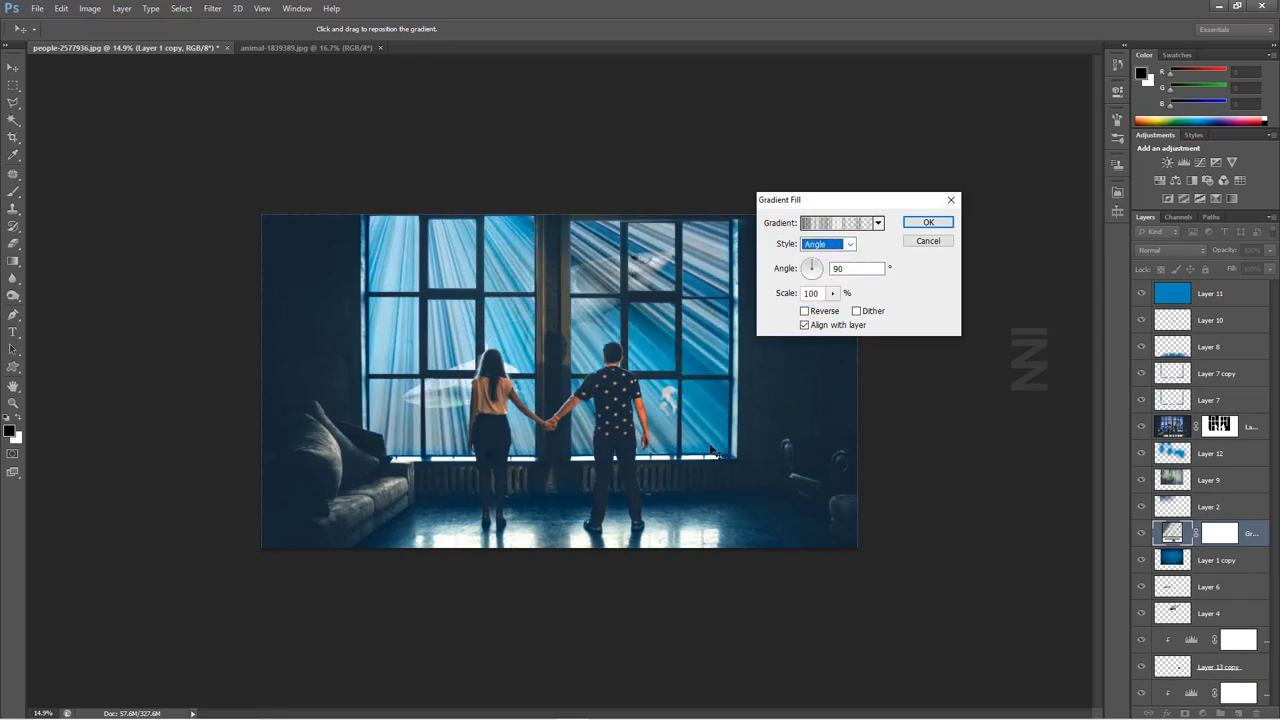
pyautogui.moveTo(702, 441); pyautogui.dragTo(498, 192)
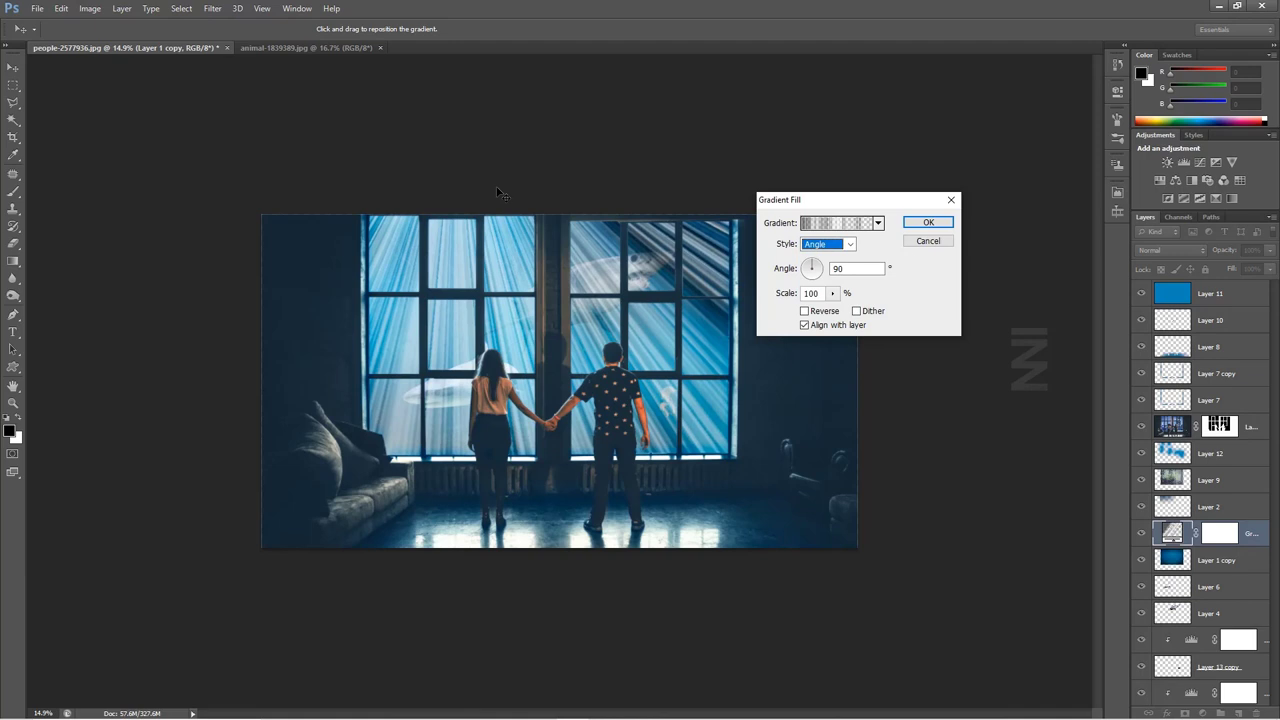
pyautogui.click(929, 223)
pyautogui.click(1170, 250)
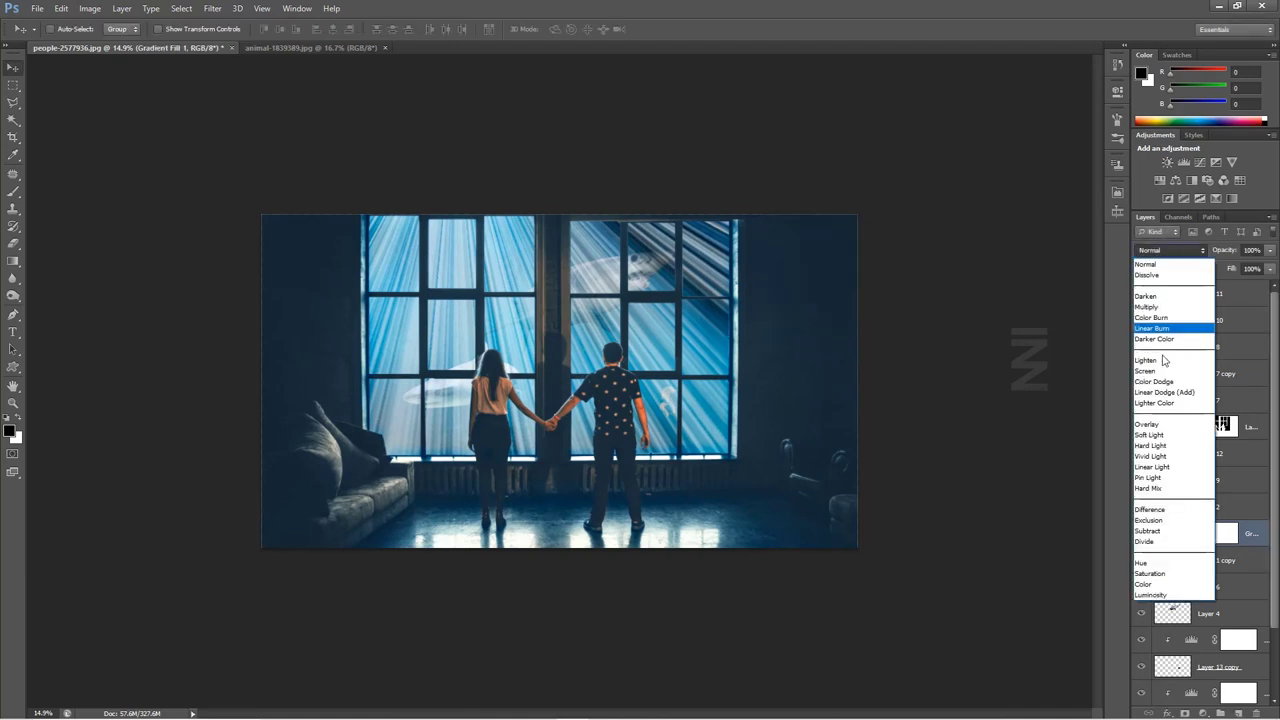
# Switch Gradient Fill 1 to Screen blending and drop it below Layer 1 copy
pyautogui.click(1160, 368)
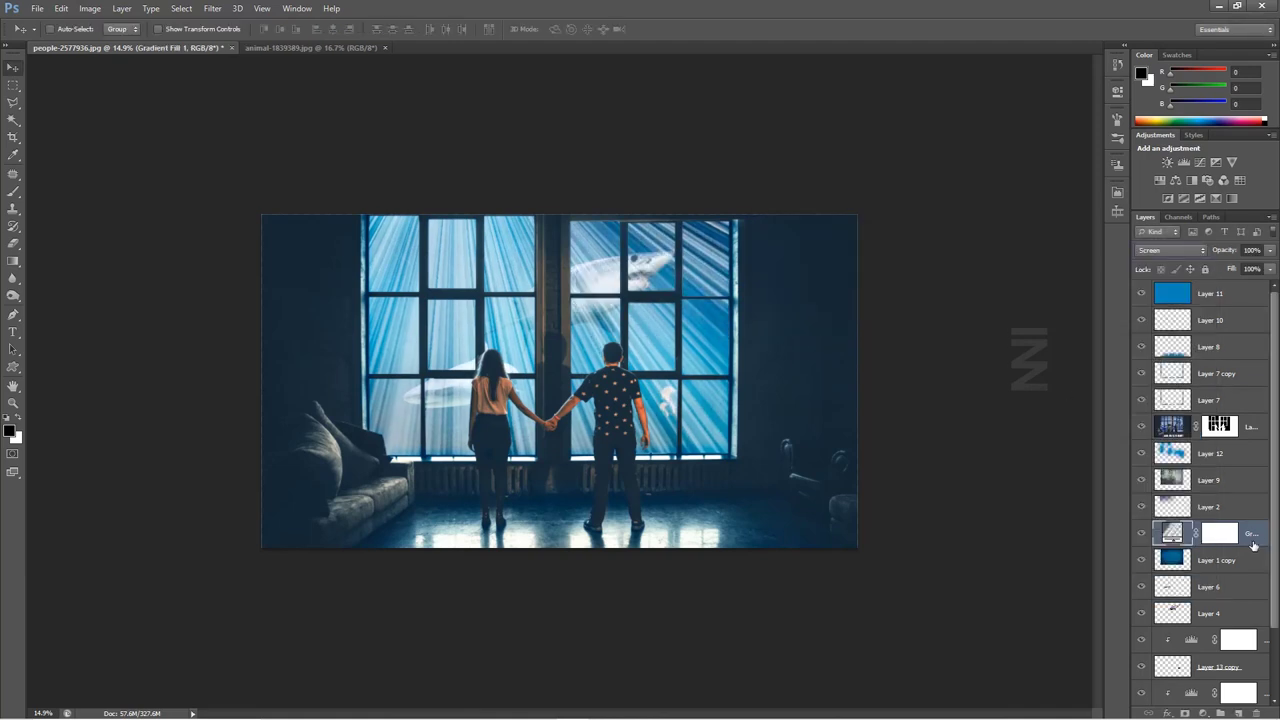
pyautogui.moveTo(1255, 537)
pyautogui.mouseDown()
pyautogui.moveTo(1245, 613)
pyautogui.moveTo(1249, 546)
pyautogui.mouseUp()
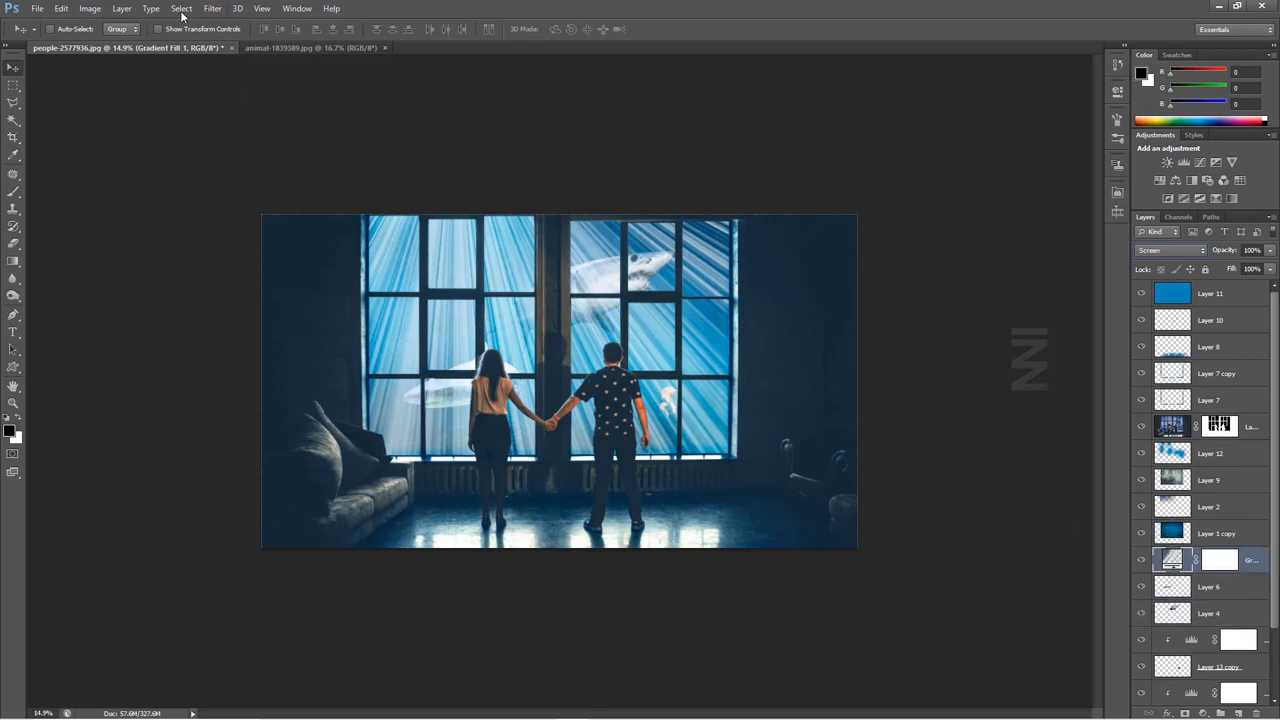
pyautogui.click(212, 8)
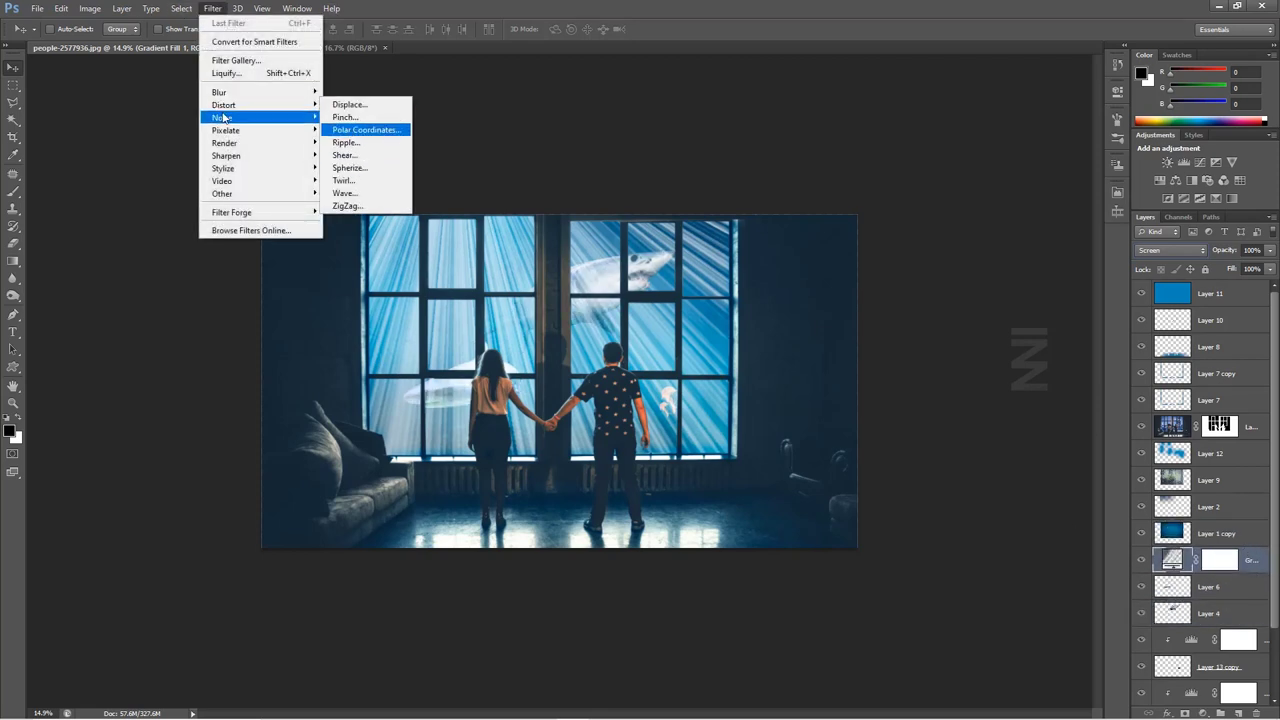
# Rasterize the light-ray layer, apply a 38.7 px Gaussian Blur, and set its opacity to 20%
pyautogui.click(360, 182)
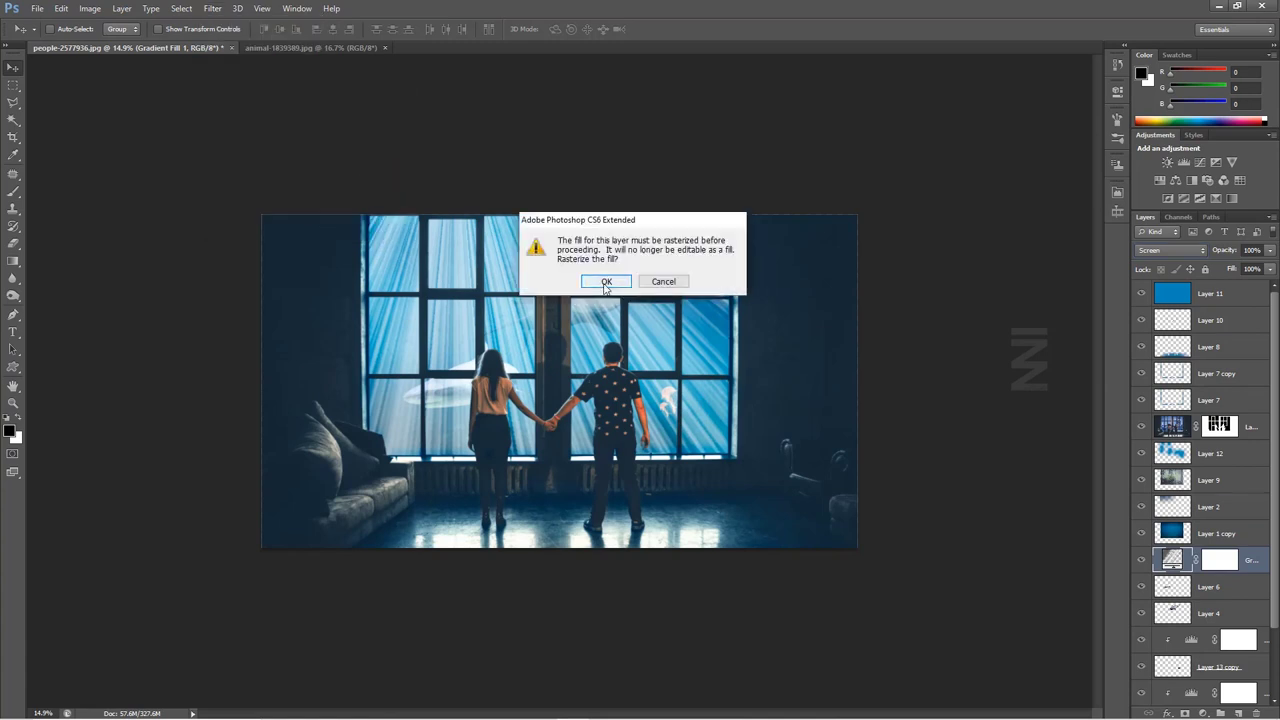
pyautogui.click(605, 283)
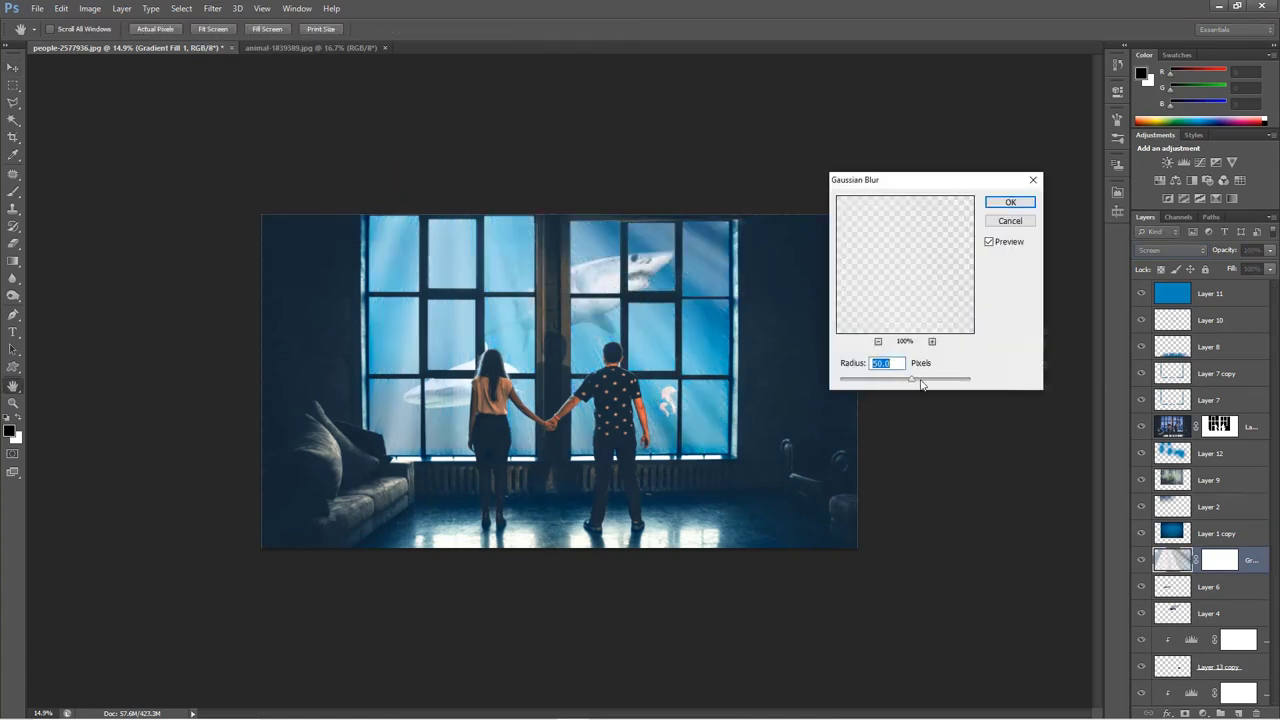
pyautogui.moveTo(898, 384); pyautogui.dragTo(912, 384)
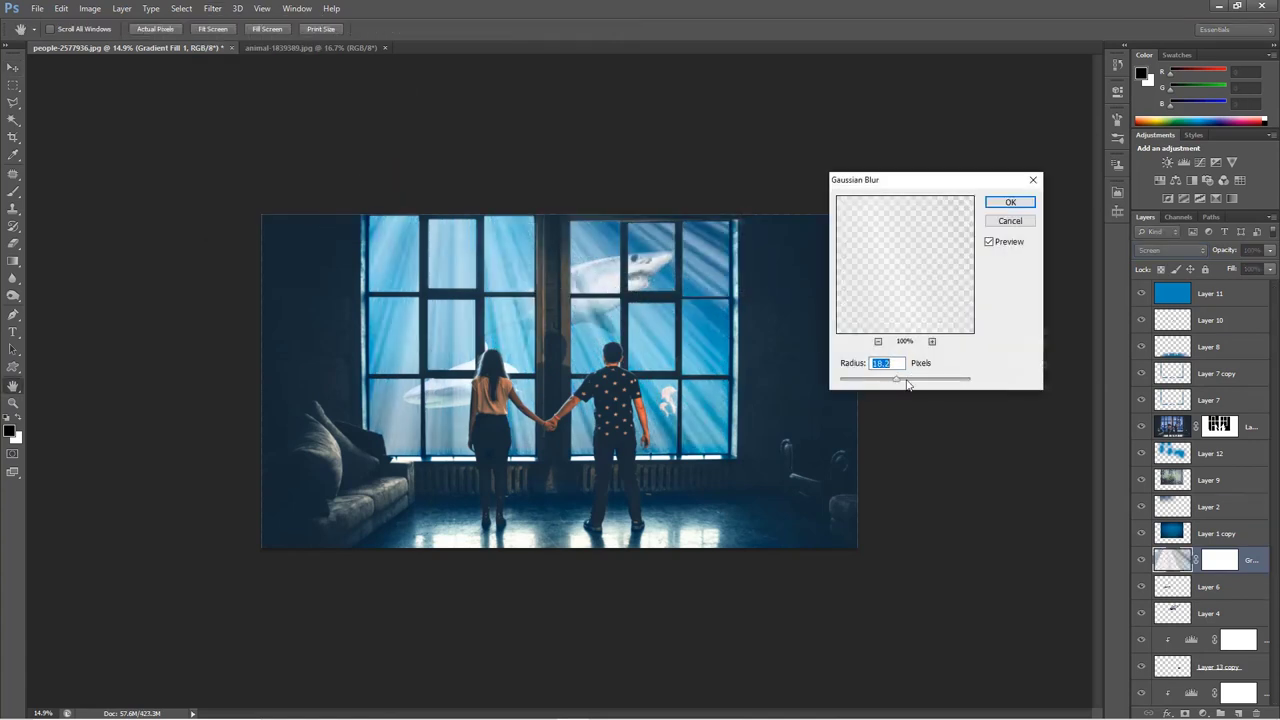
pyautogui.click(1004, 207)
pyautogui.moveTo(1227, 252); pyautogui.dragTo(1186, 265)
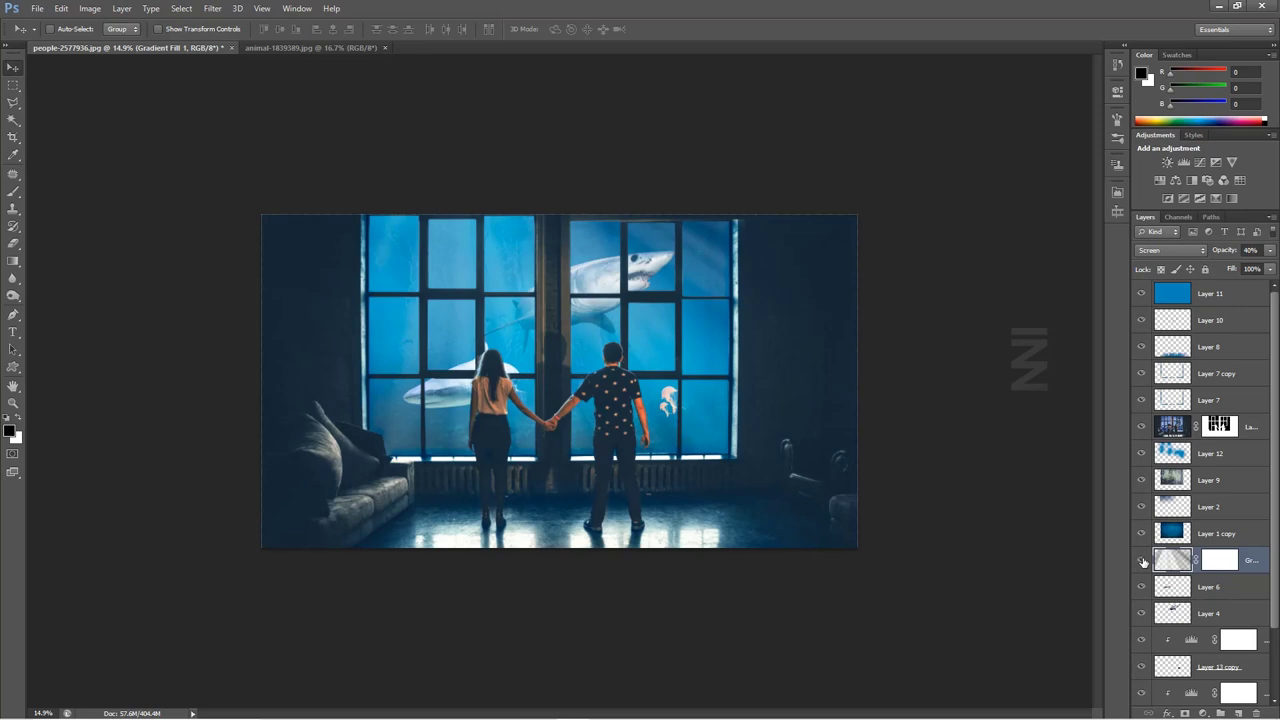
pyautogui.moveTo(1203, 252); pyautogui.dragTo(1193, 252)
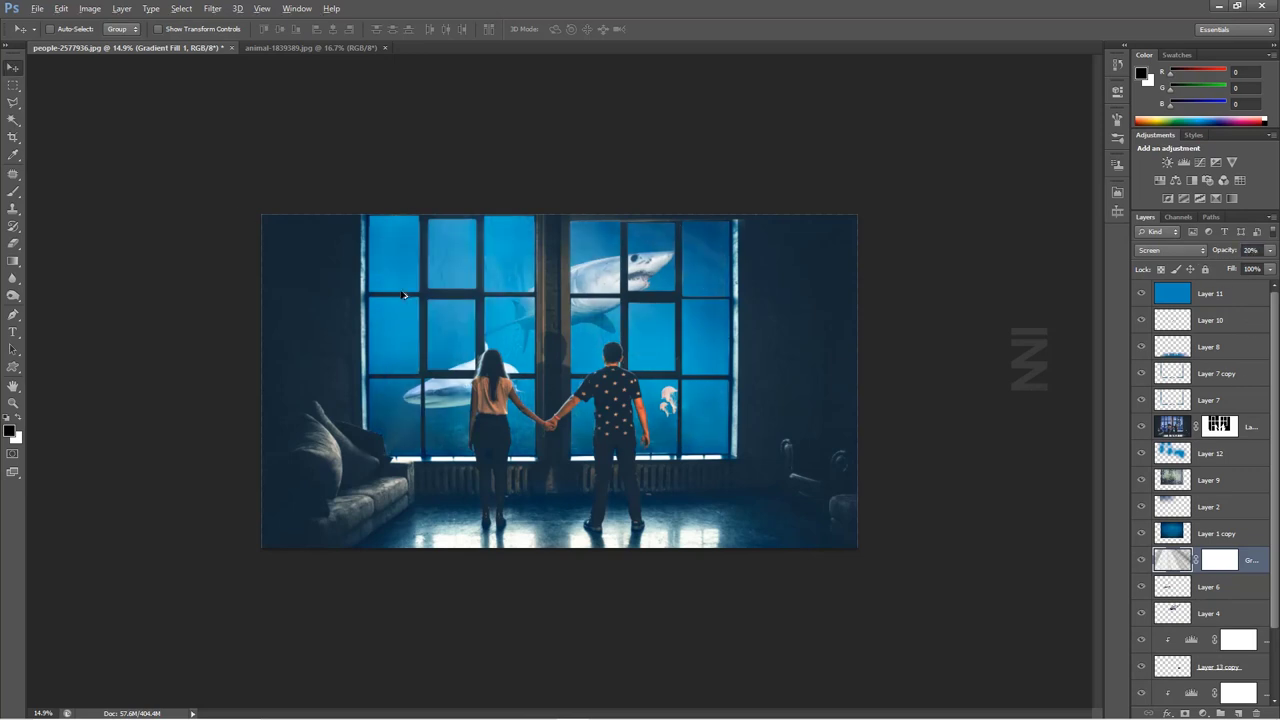